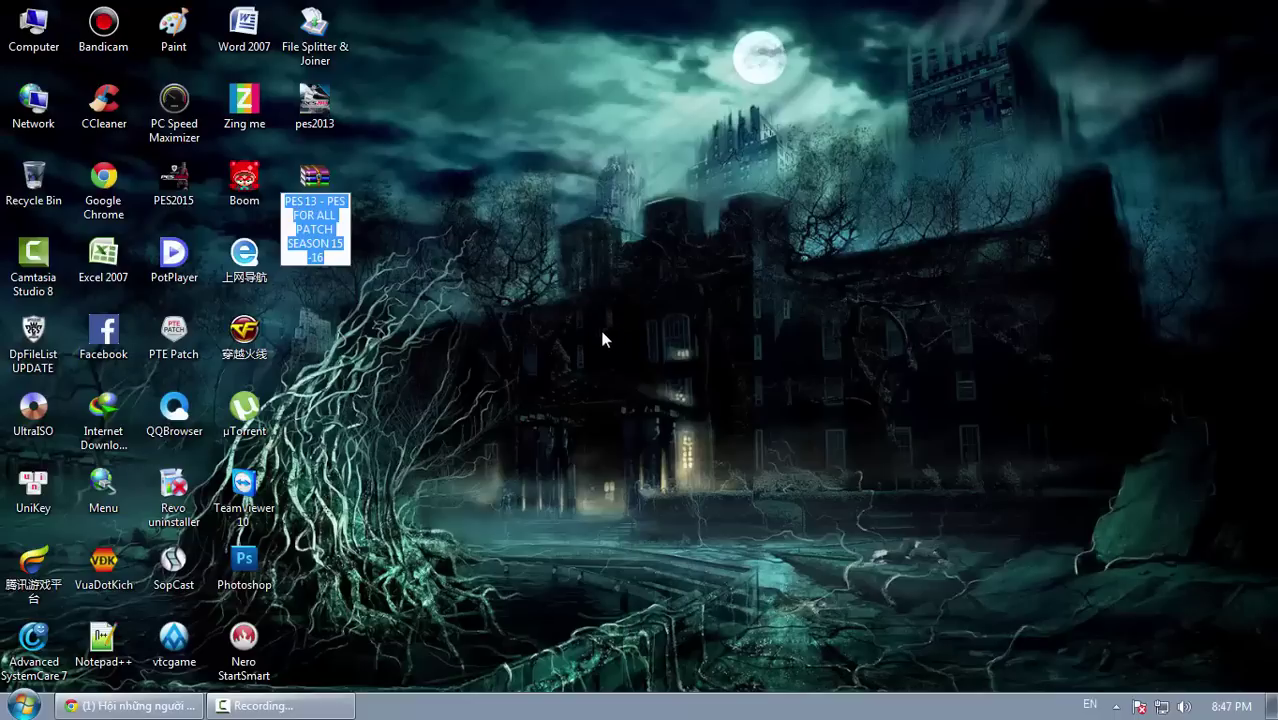
click(455, 340)
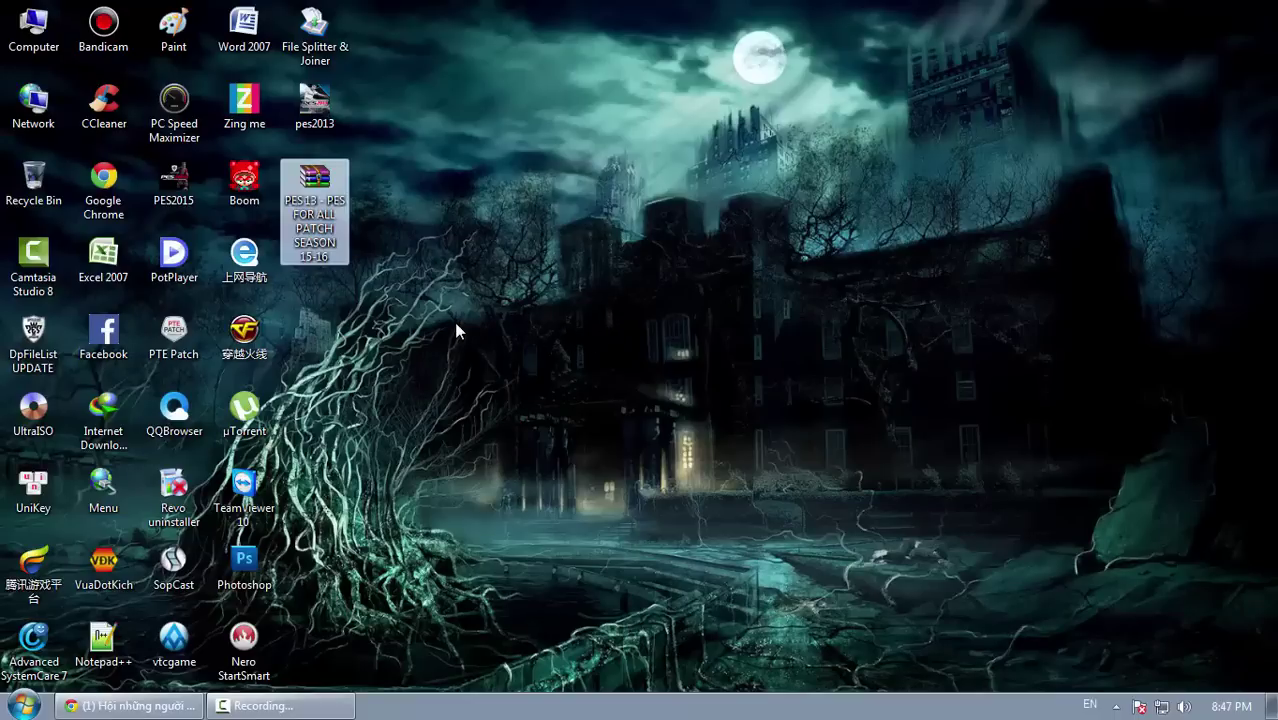
right_click(551, 217)
right_click(461, 203)
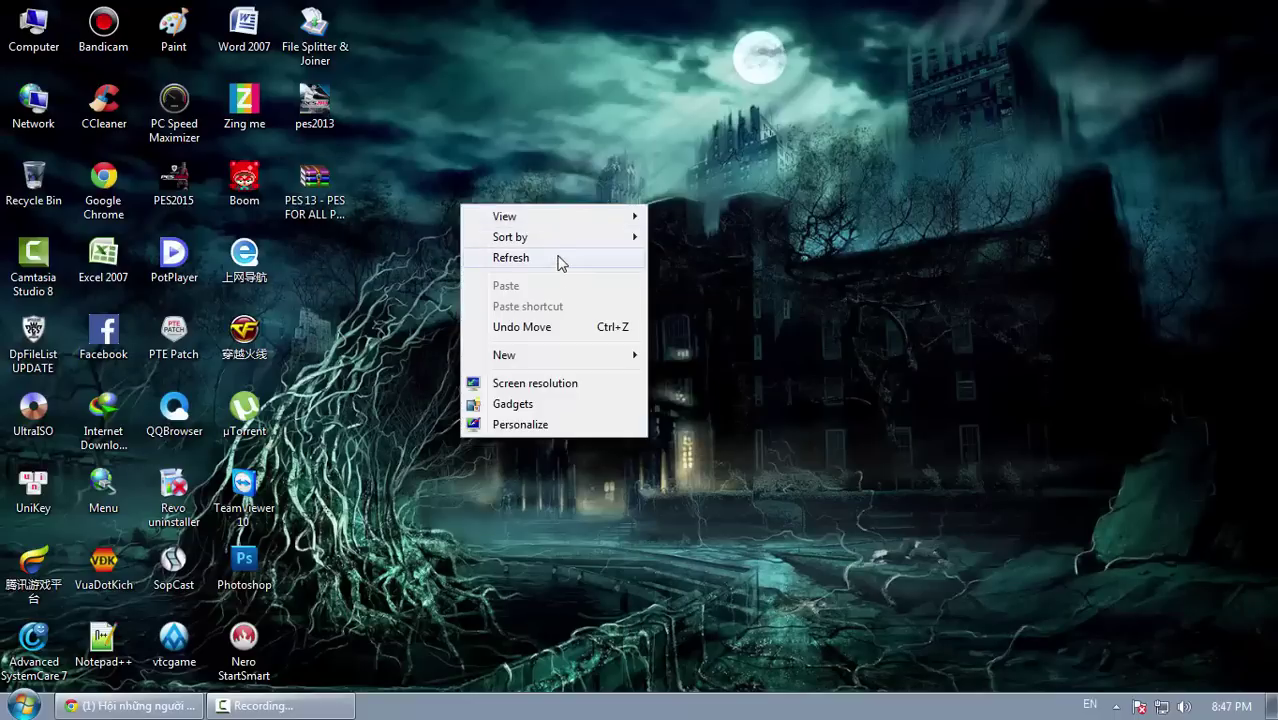
click(555, 258)
right_click(551, 255)
click(608, 309)
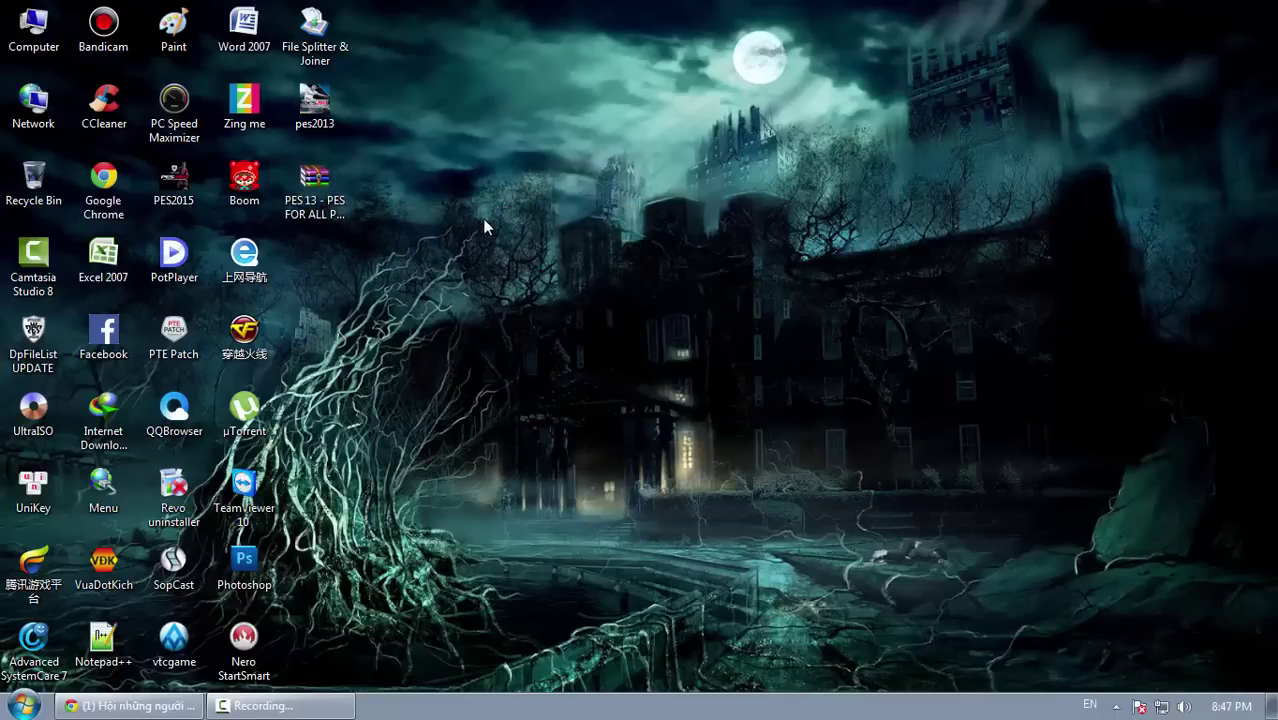
Step: Open the PES 13 - PES FOR ALL PATCH SEASON 15-16.rar archive in WinRAR and extract it into a folder on the desktop
click(319, 202)
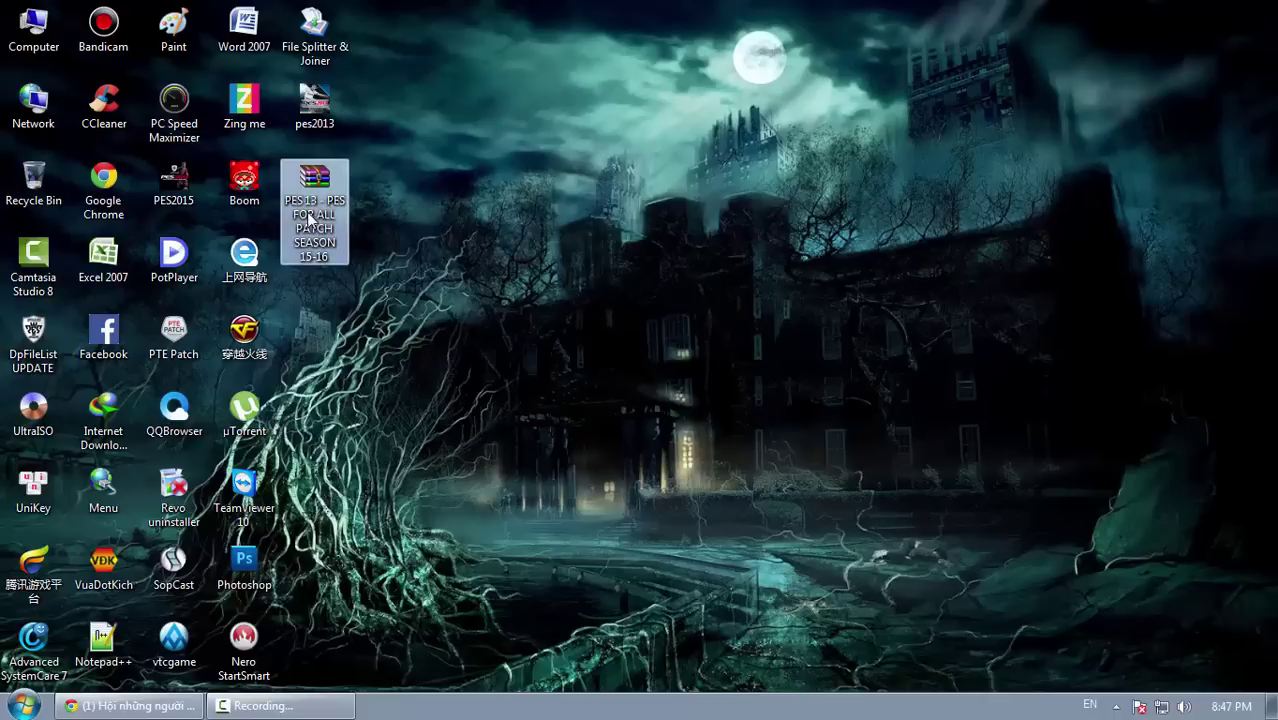
double_click(310, 215)
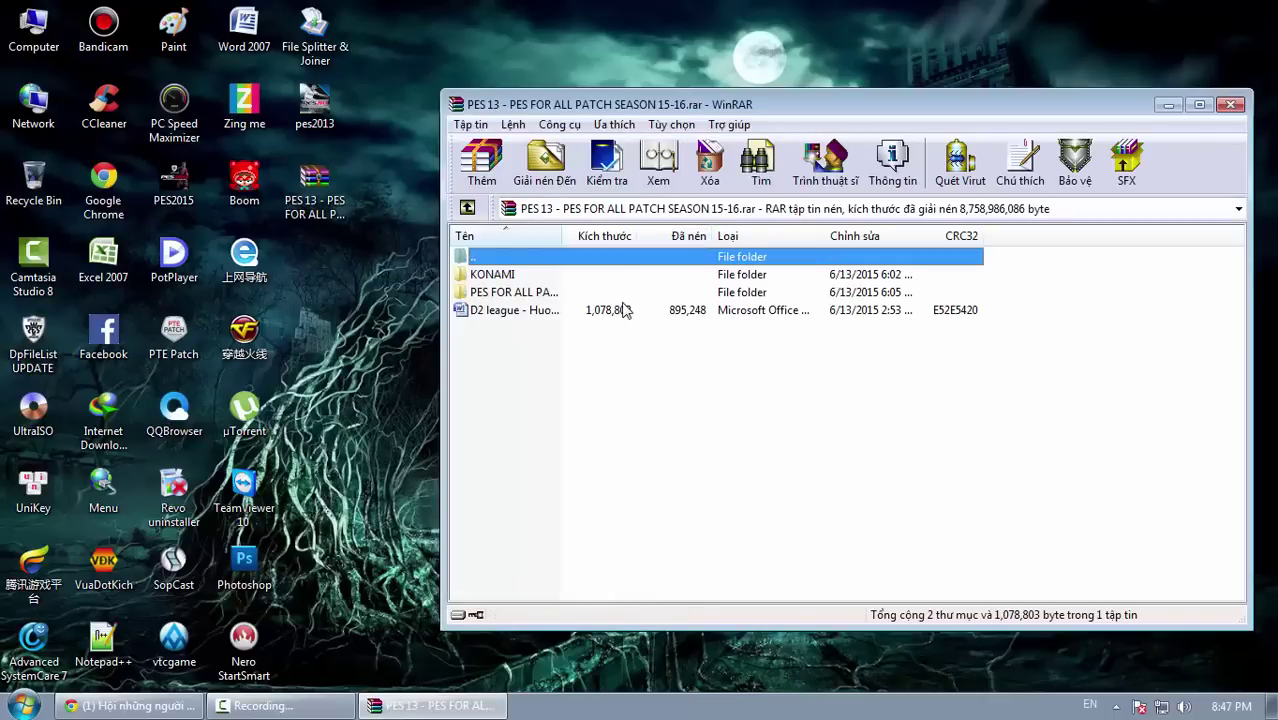
click(824, 172)
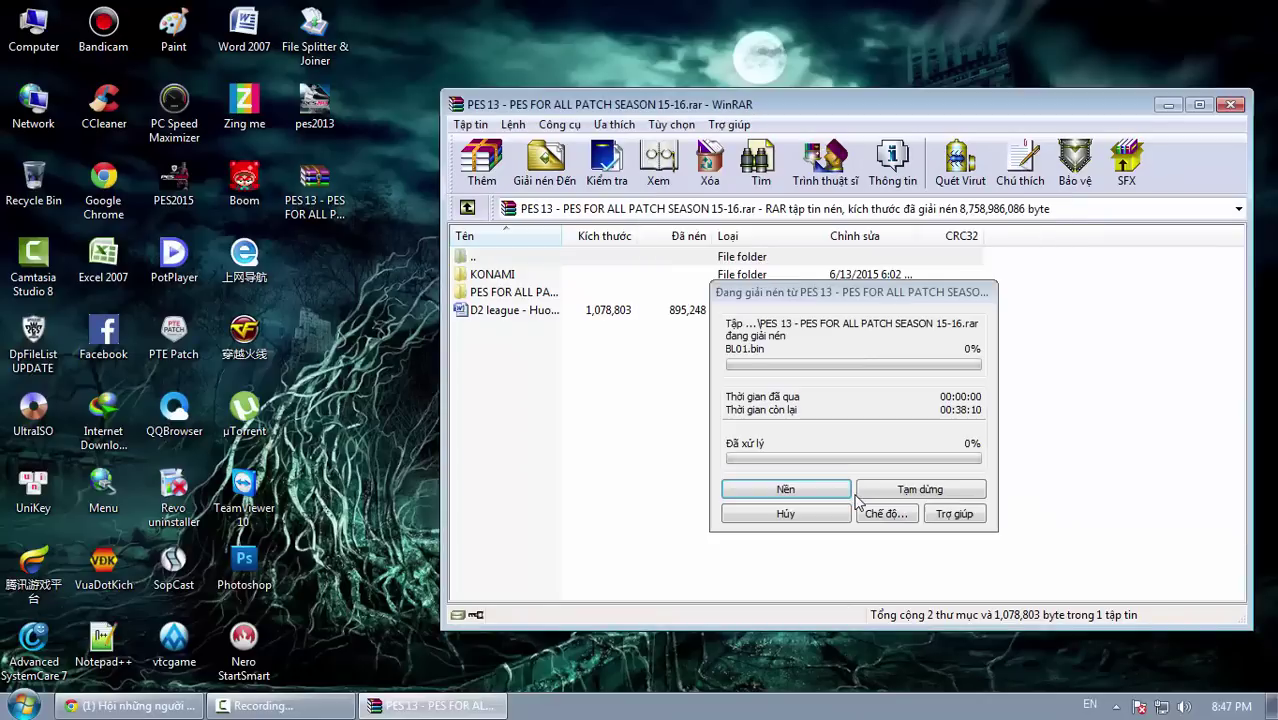
click(850, 498)
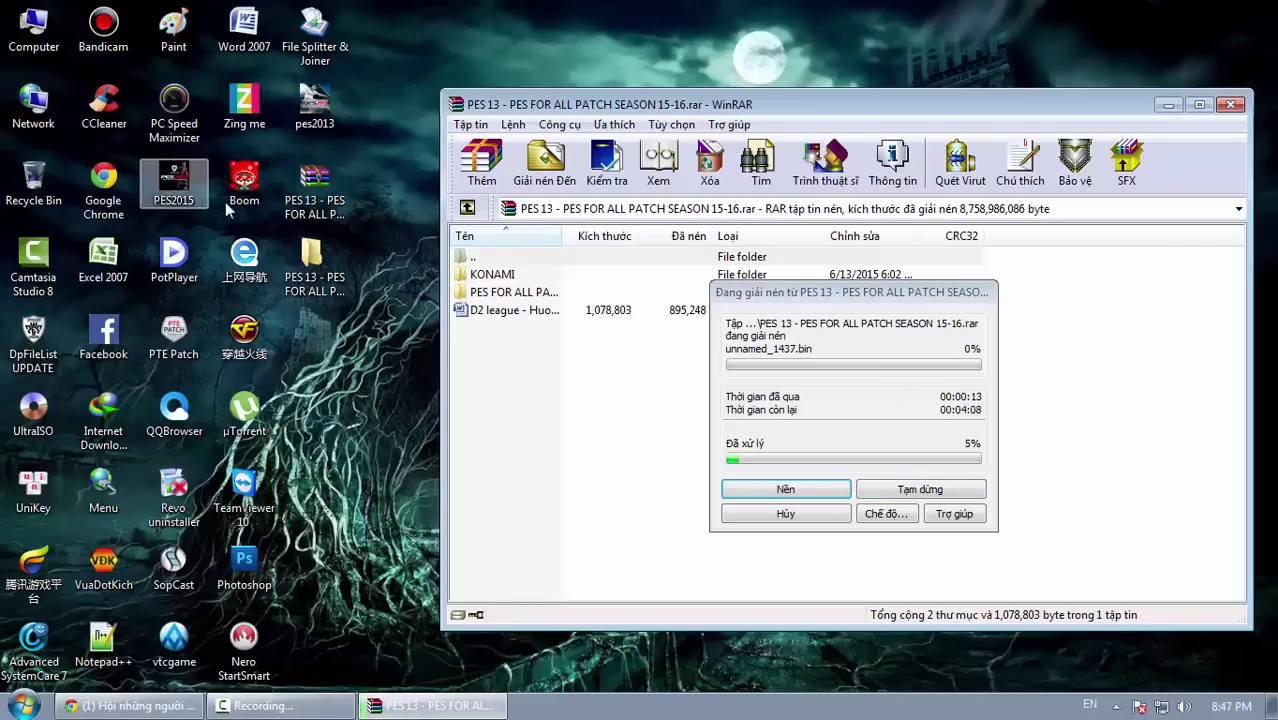
click(325, 215)
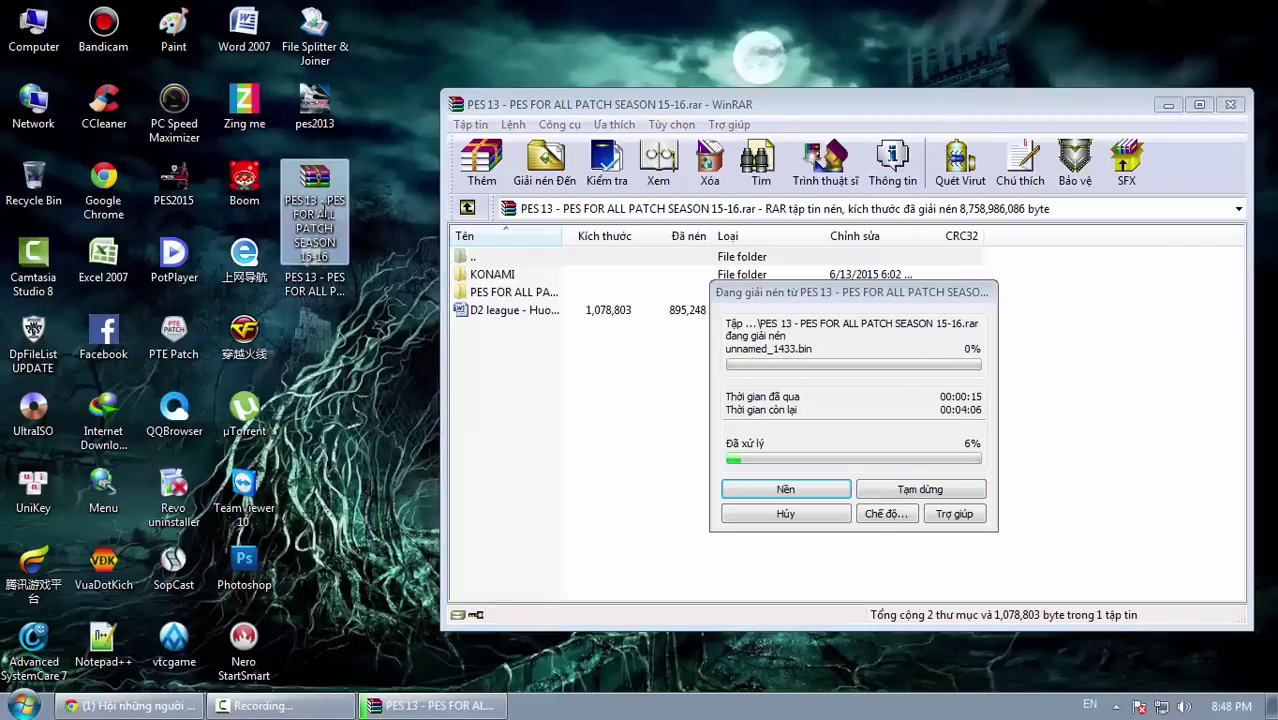
click(325, 215)
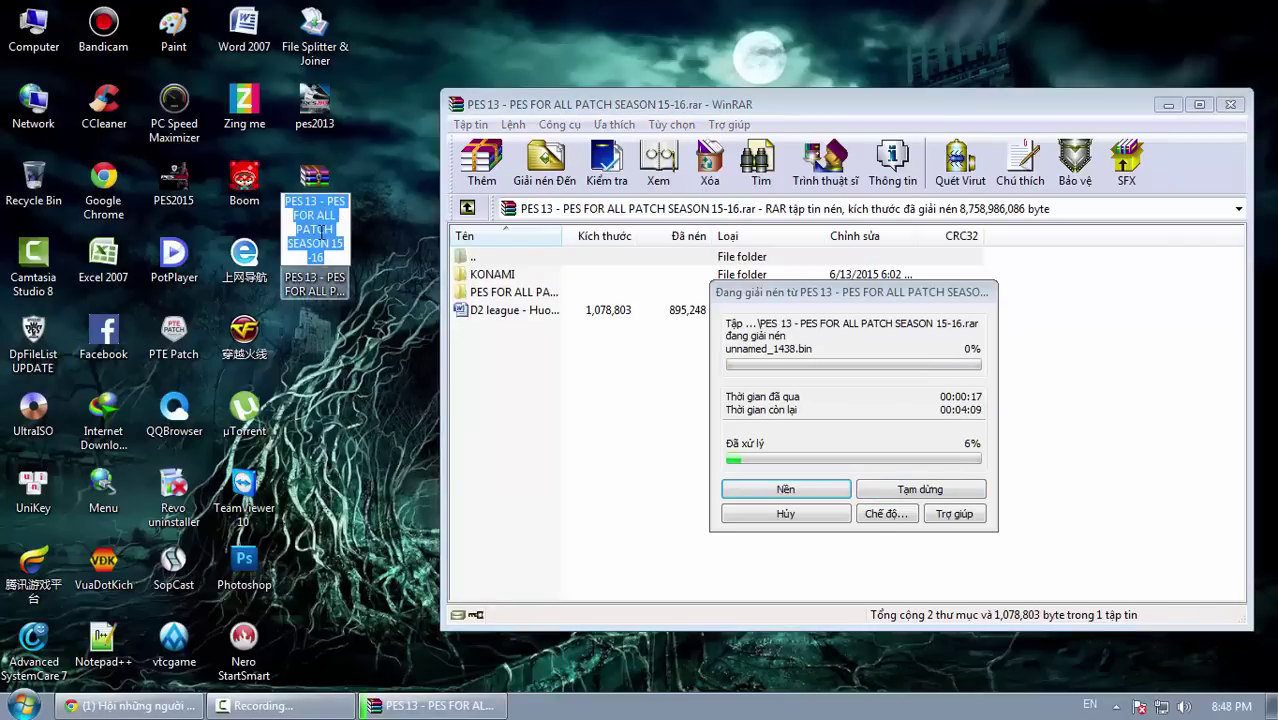
key(Return)
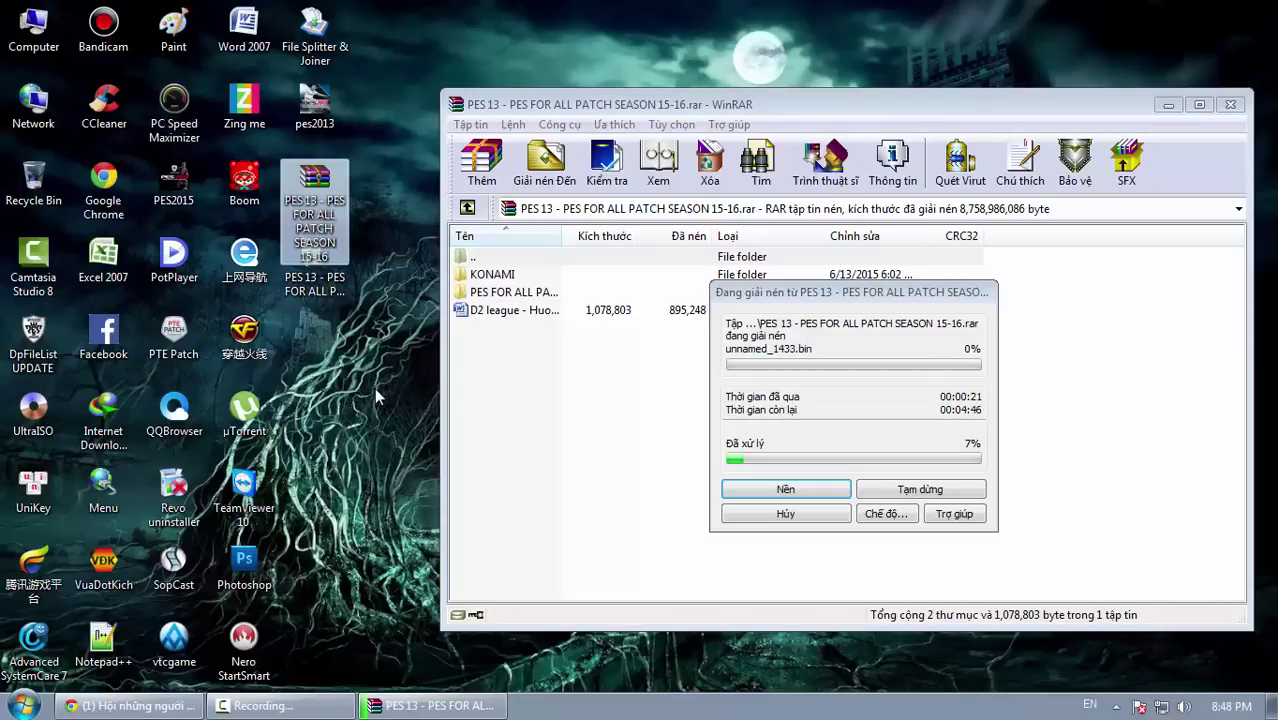
click(363, 395)
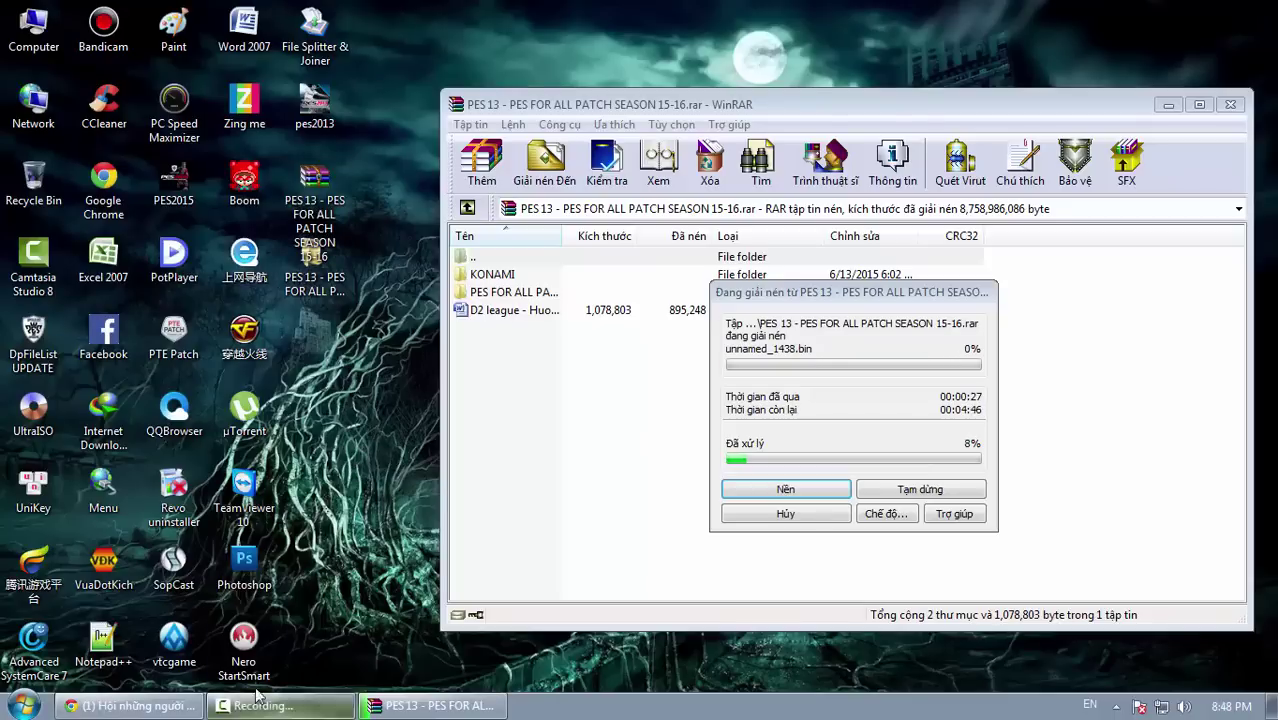
right_click(374, 369)
right_click(310, 369)
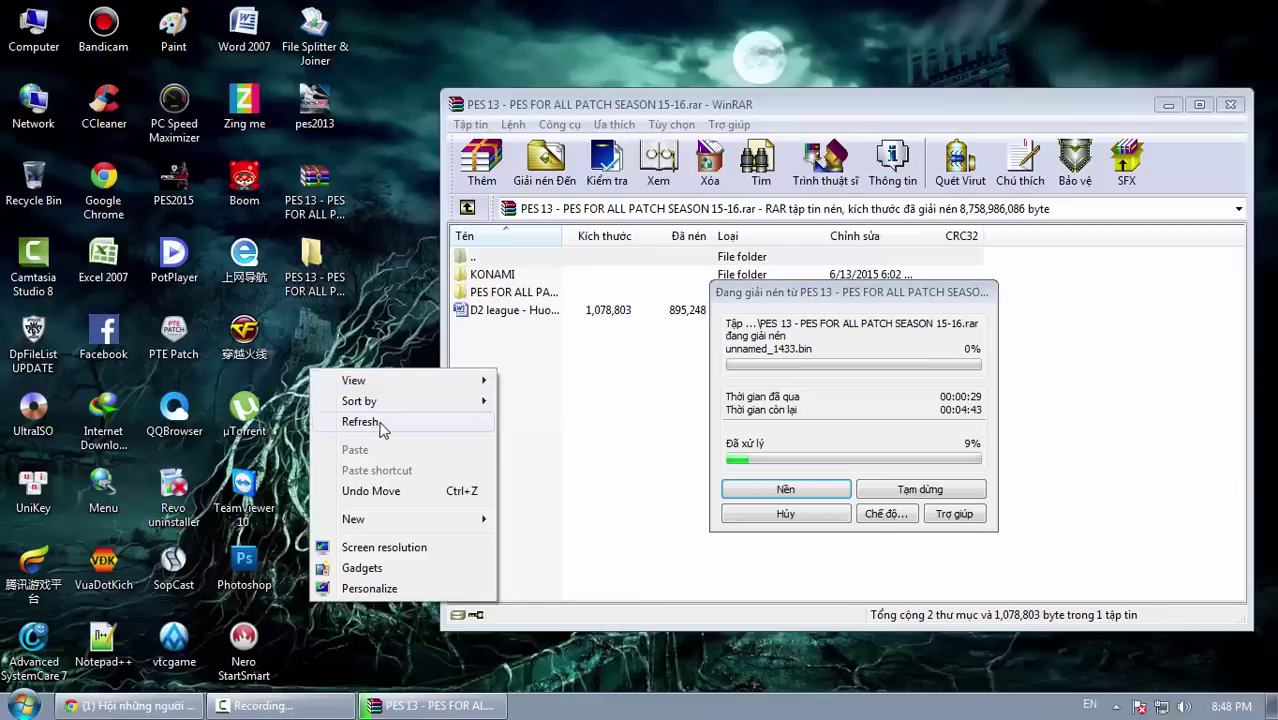
right_click(331, 375)
right_click(321, 357)
right_click(342, 409)
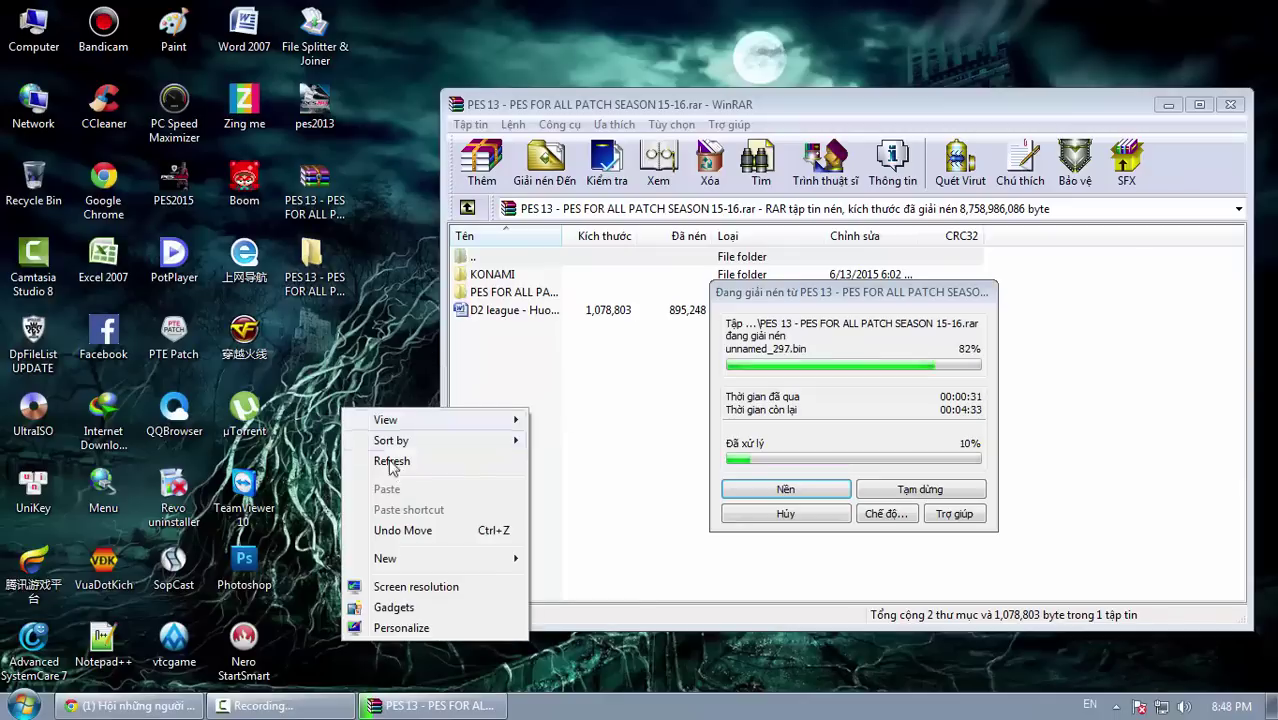
right_click(321, 389)
right_click(353, 397)
right_click(336, 445)
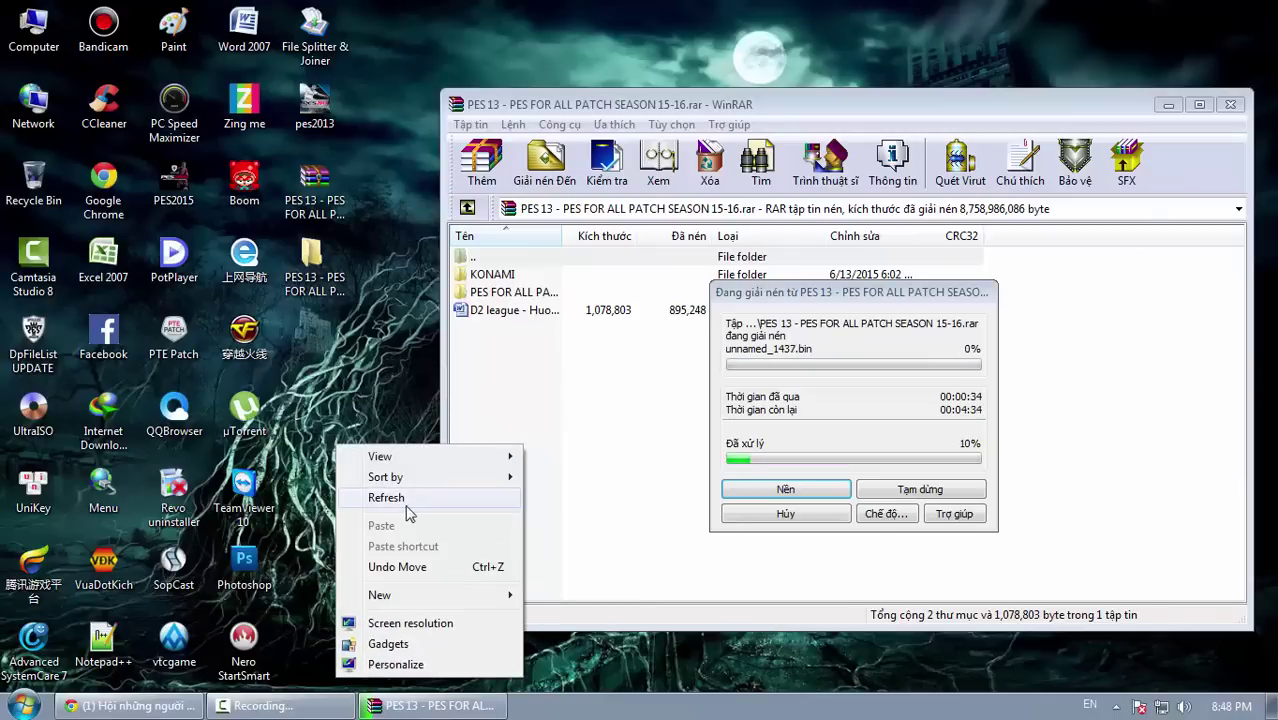
click(407, 513)
Step: Browse to the PATCH folder under PES 13\SETUP on the DATA (E:) drive to view the patch files
double_click(33, 28)
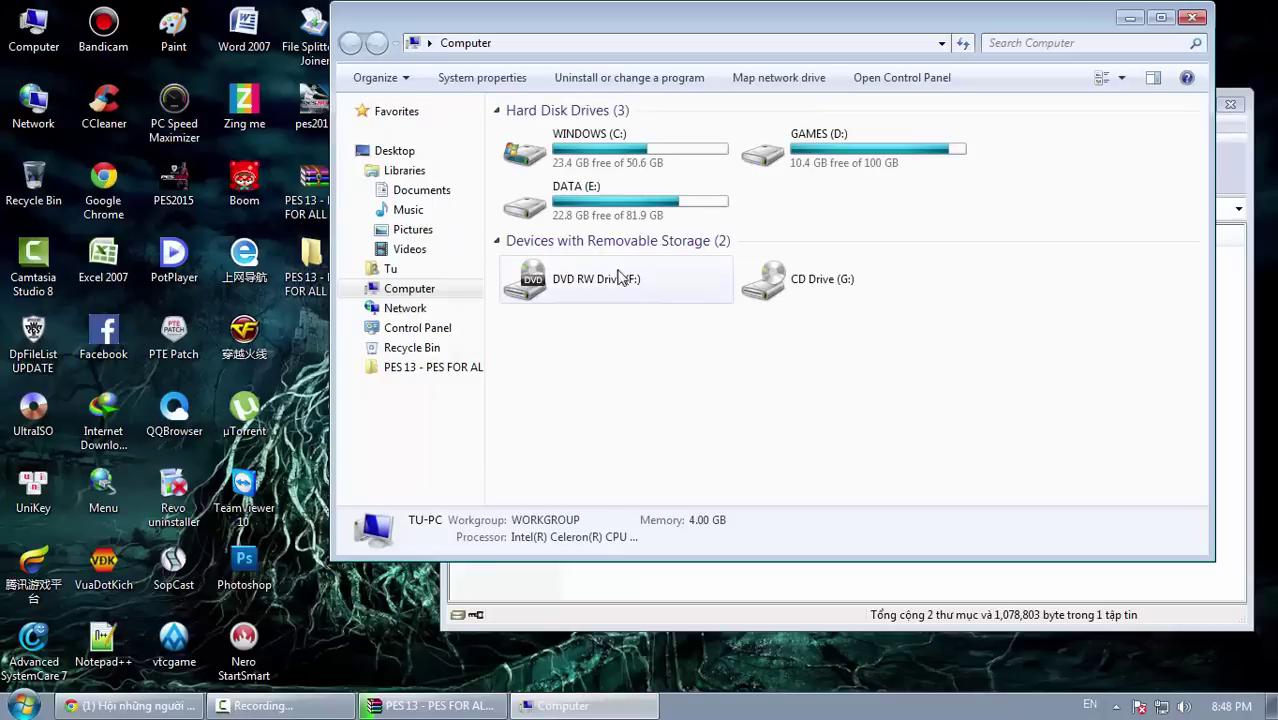
double_click(576, 184)
scroll(577, 166, down, 10)
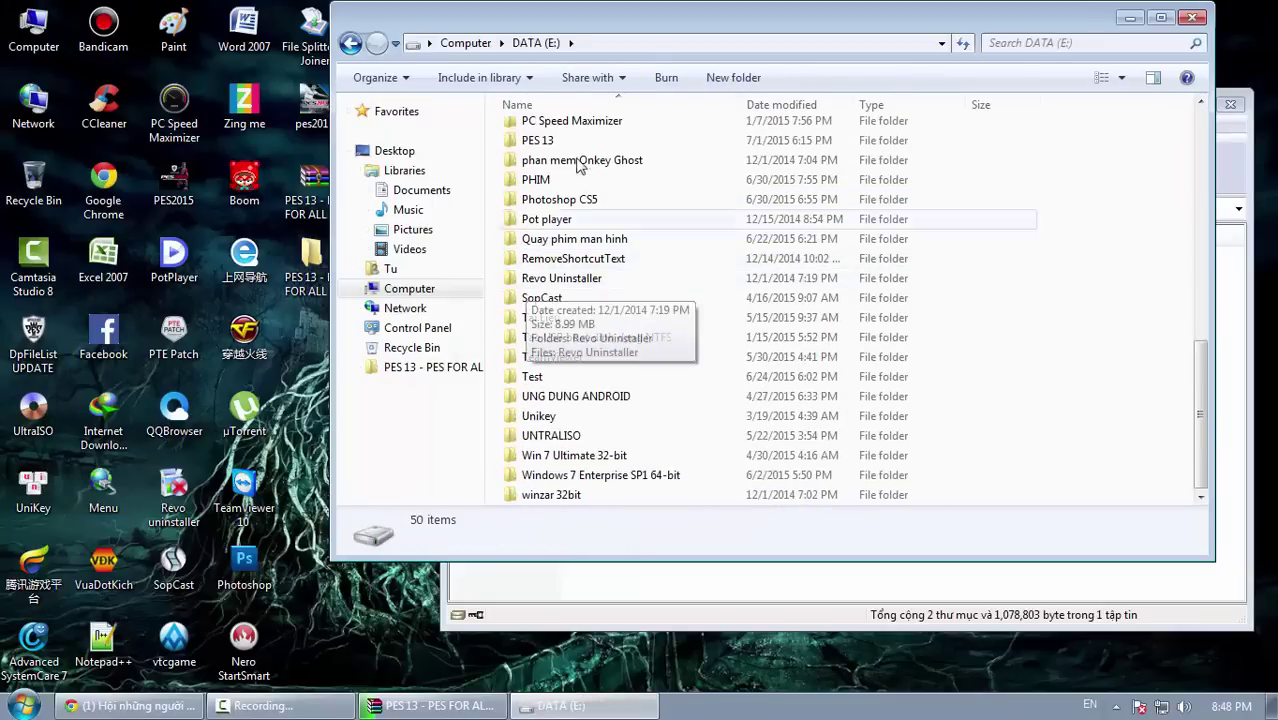
double_click(537, 140)
double_click(552, 152)
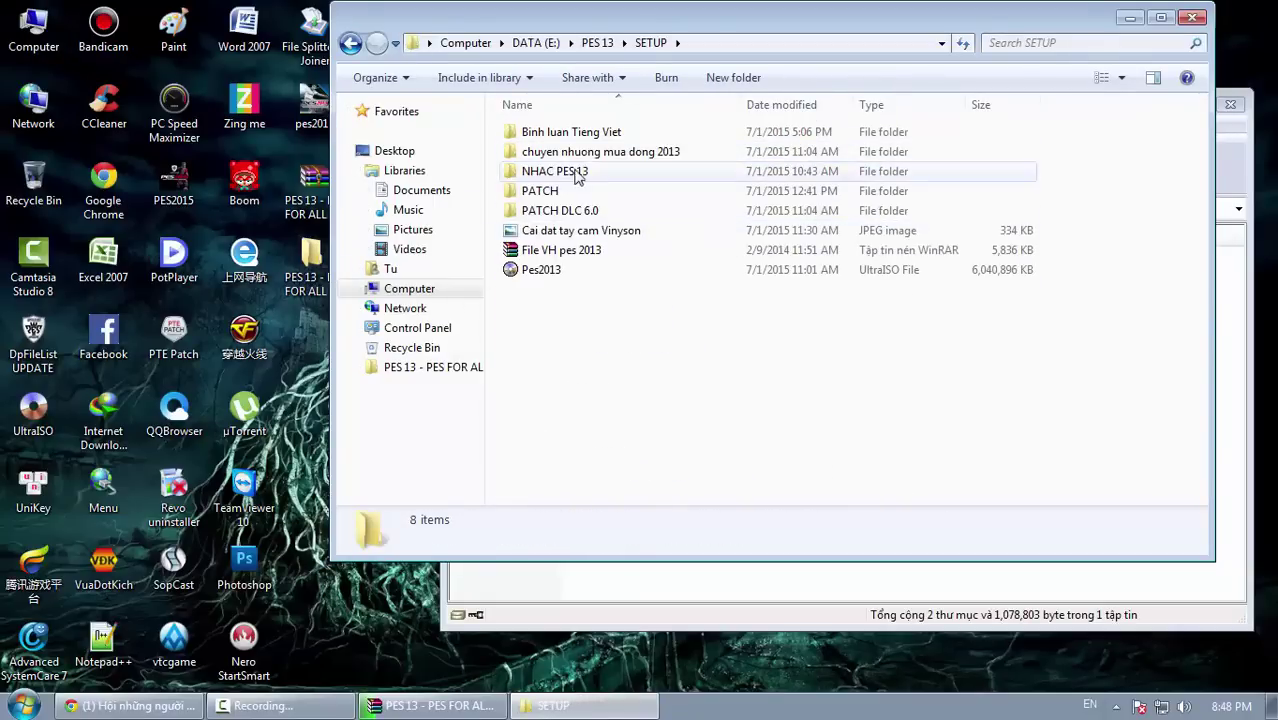
double_click(585, 191)
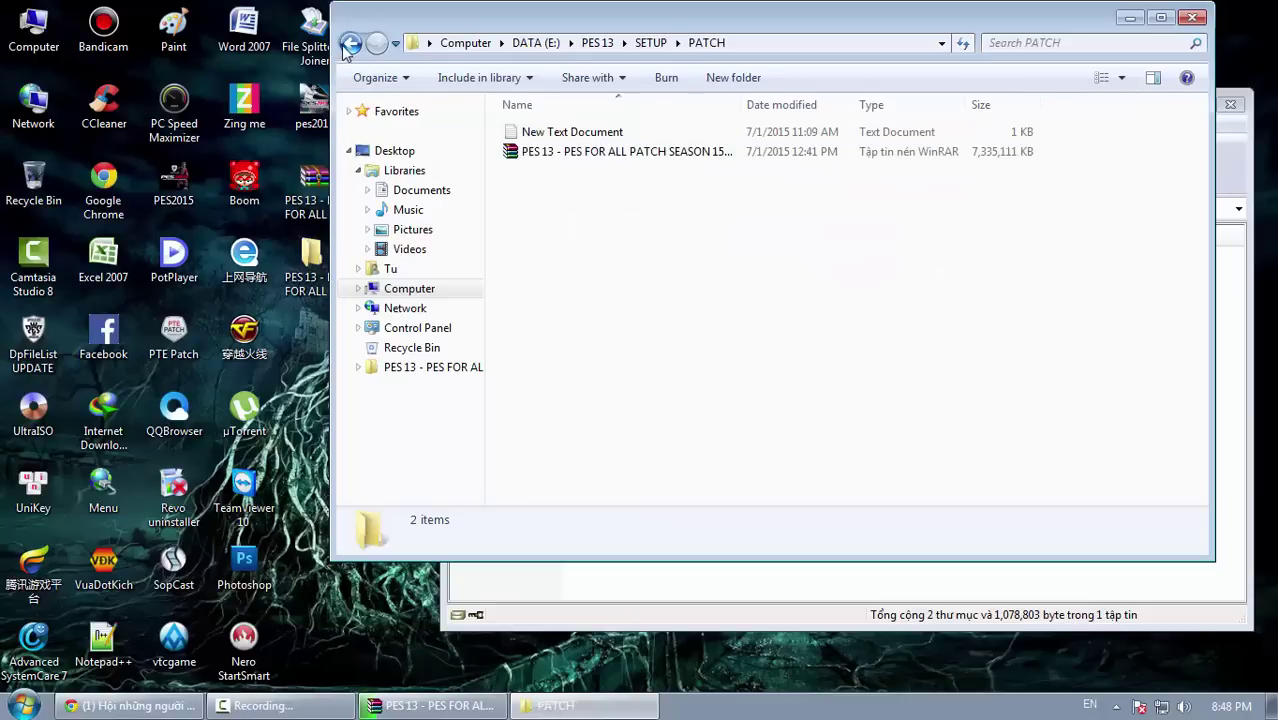
Step: Inspect the contents of the PESEdit.com_2013_Patch_6.0 archive in the PATCH DLC 6.0 folder, and close the archive and folder window
click(350, 43)
double_click(552, 210)
click(580, 140)
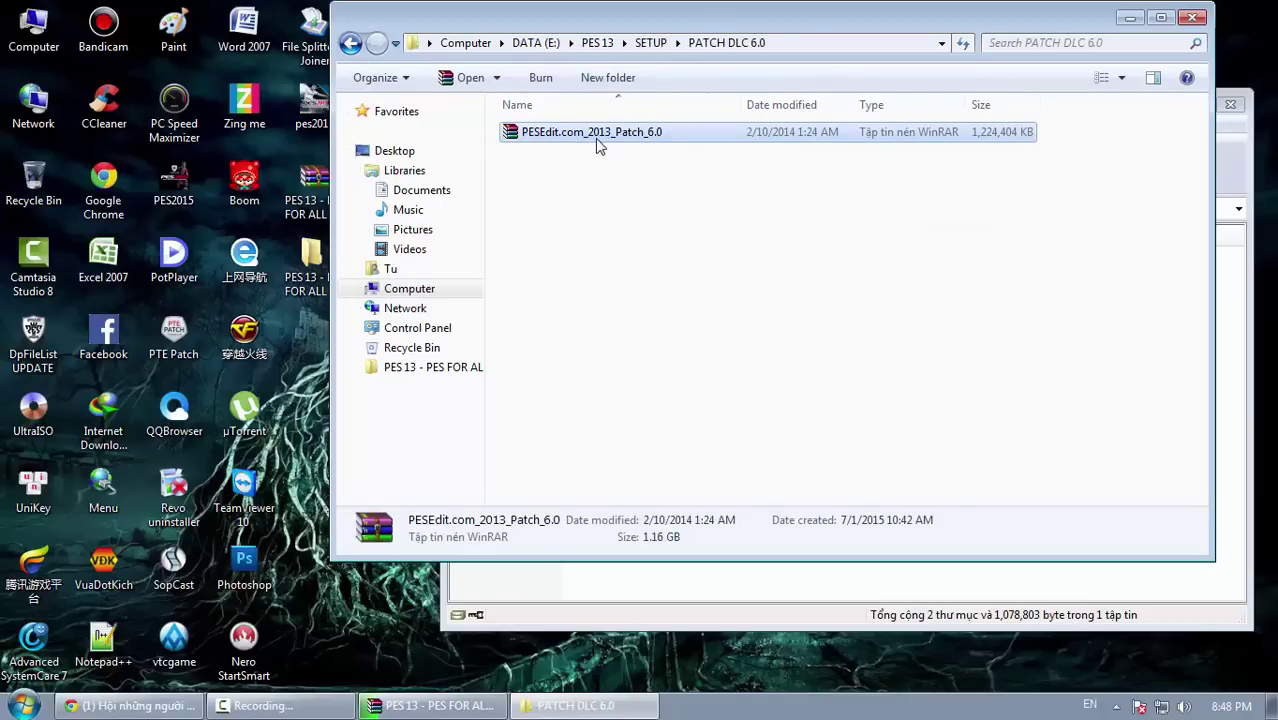
click(651, 190)
double_click(599, 140)
double_click(213, 329)
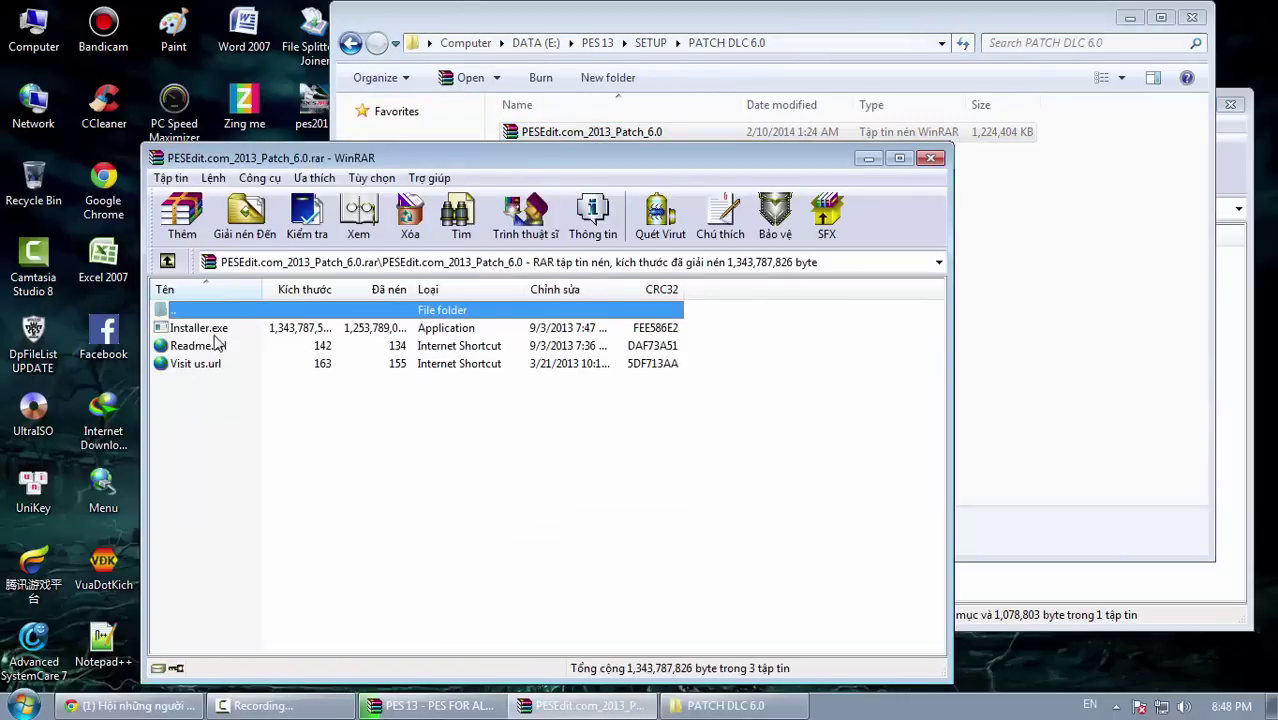
click(930, 158)
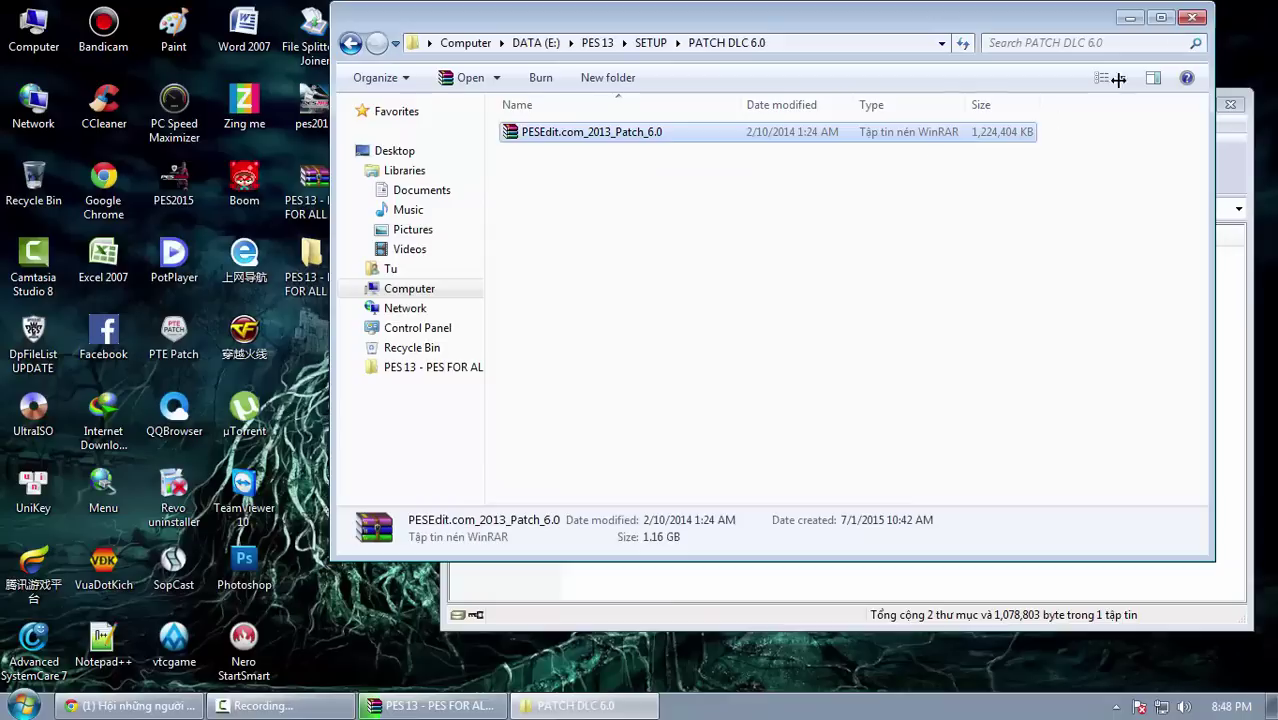
click(1195, 19)
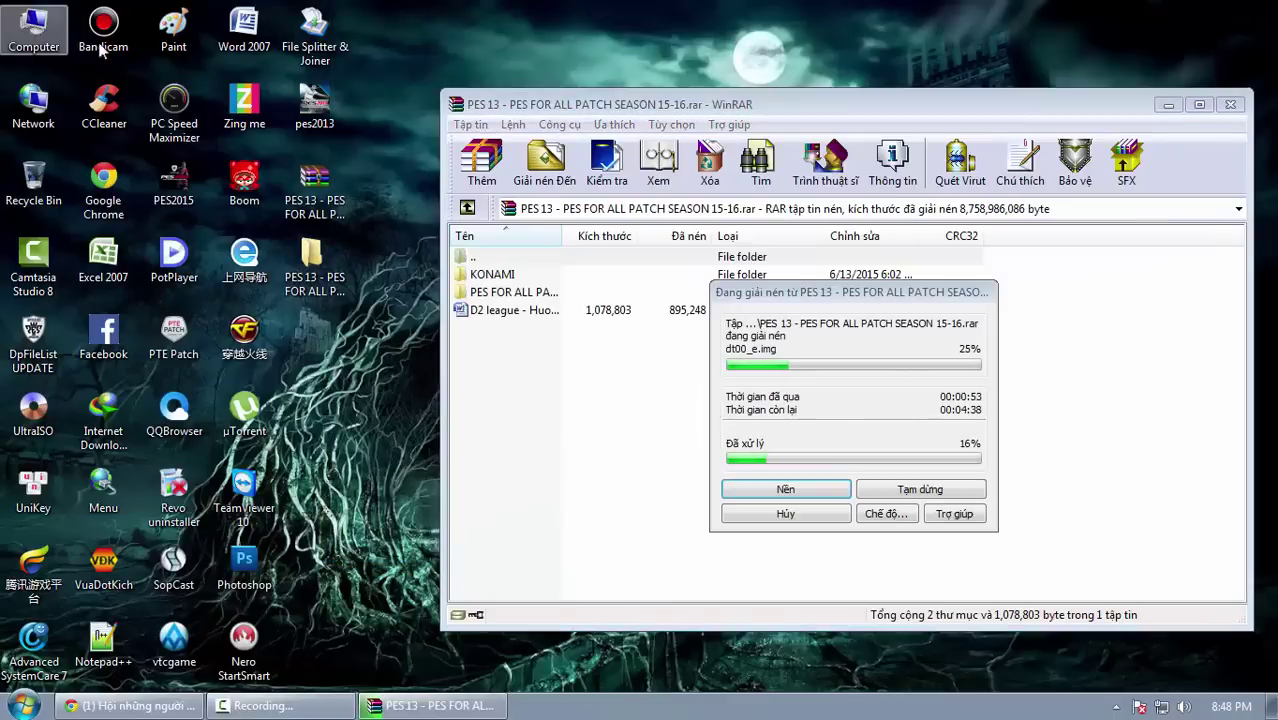
Step: Open the FULL folder inside PES 13 on the DATA (E:) drive
double_click(33, 28)
double_click(575, 195)
scroll(833, 322, down, 10)
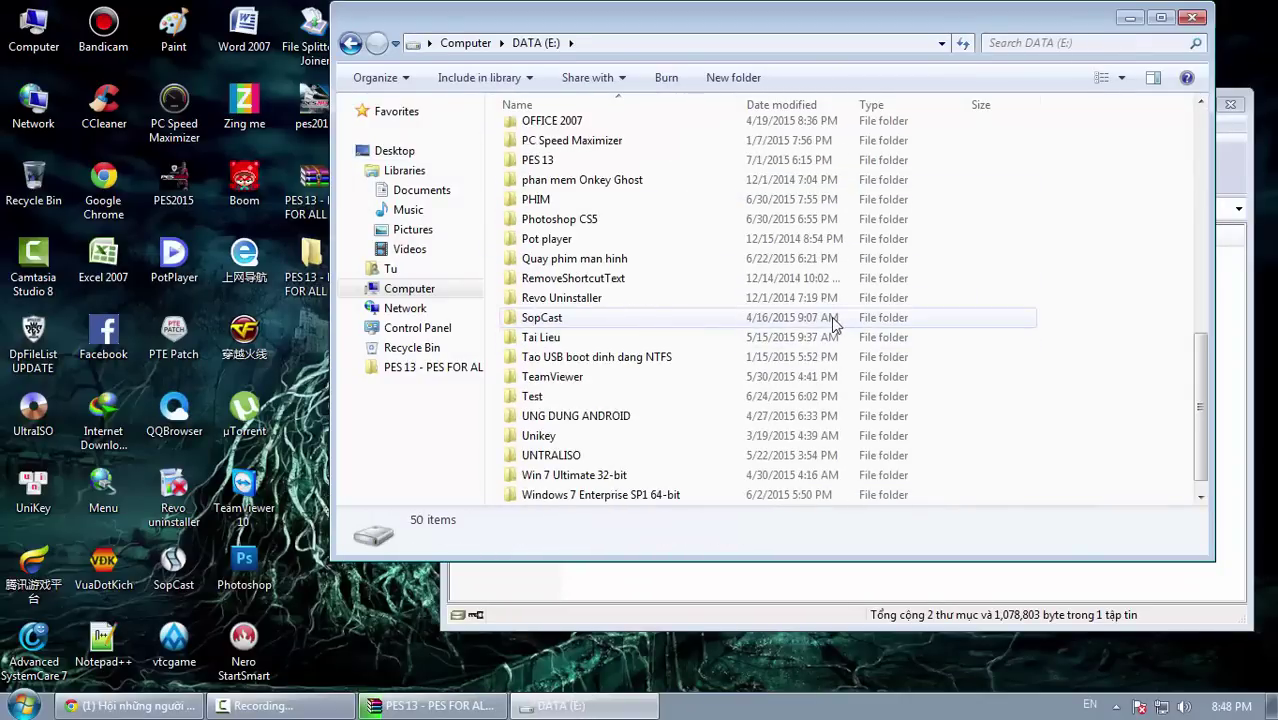
scroll(833, 322, down, 1)
double_click(545, 140)
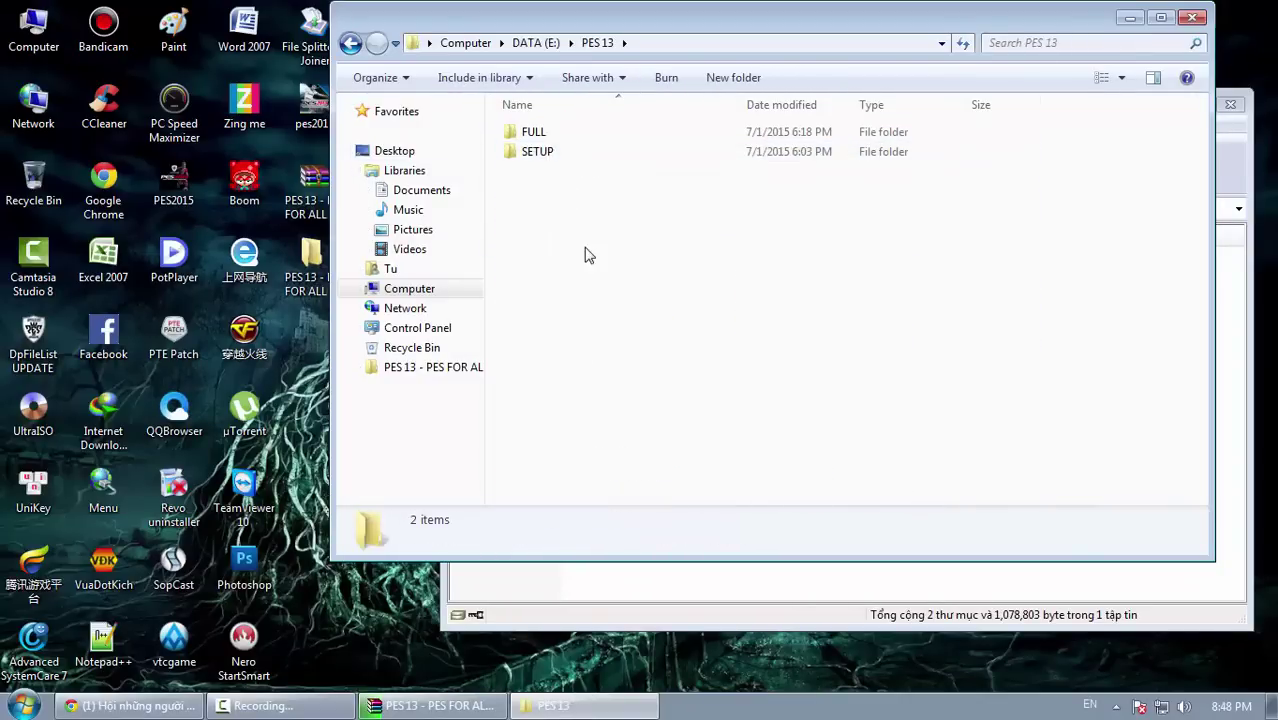
click(533, 132)
double_click(548, 134)
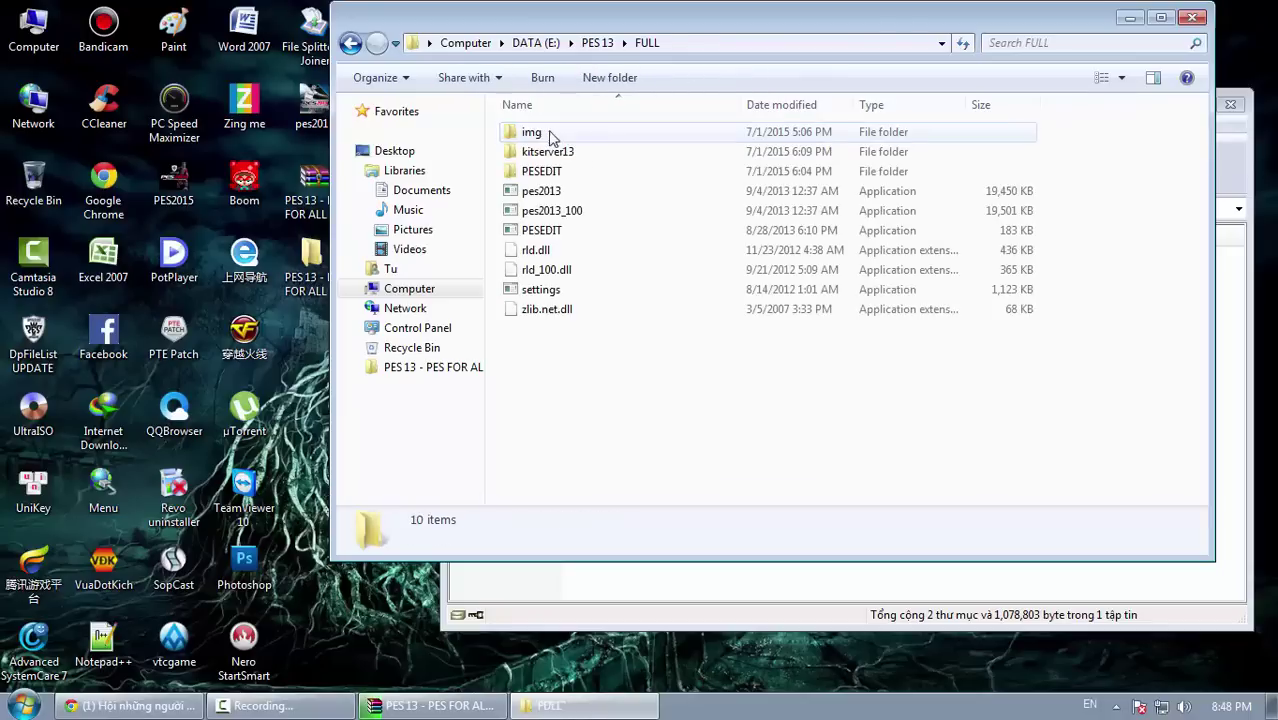
Step: Permanently delete every item in the FULL folder except the img folder
key(ctrl+a)
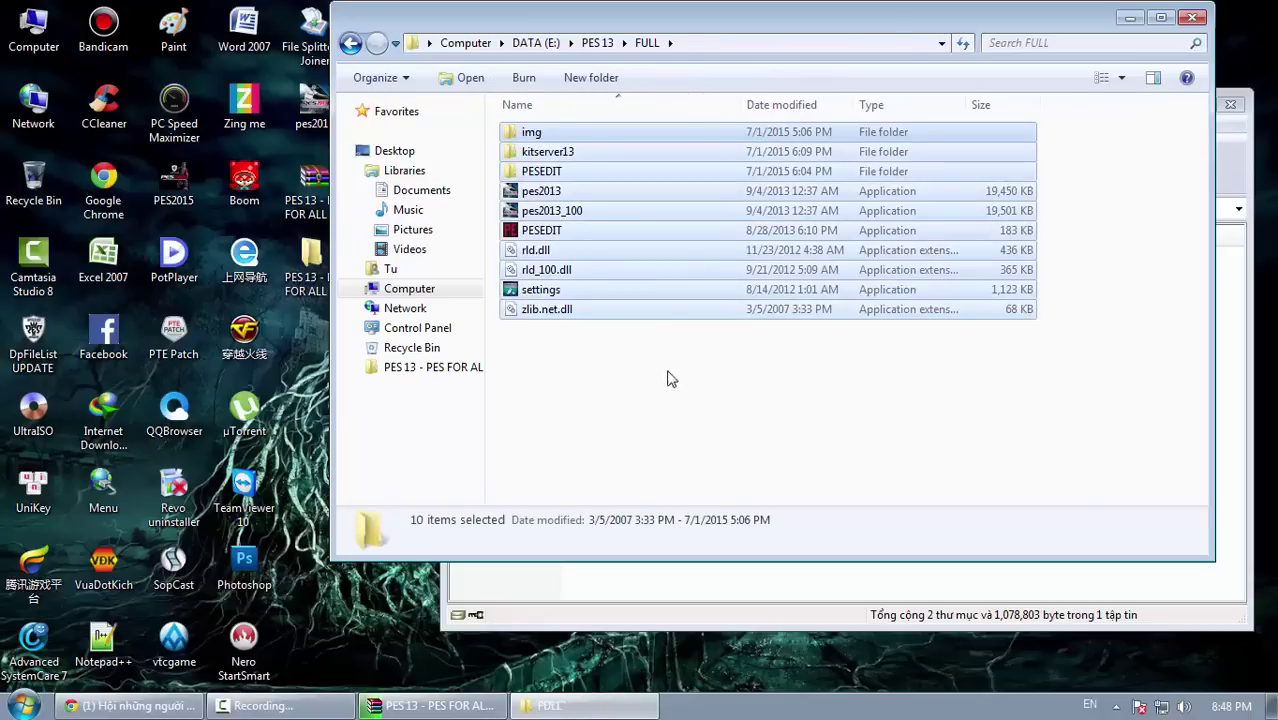
click(678, 398)
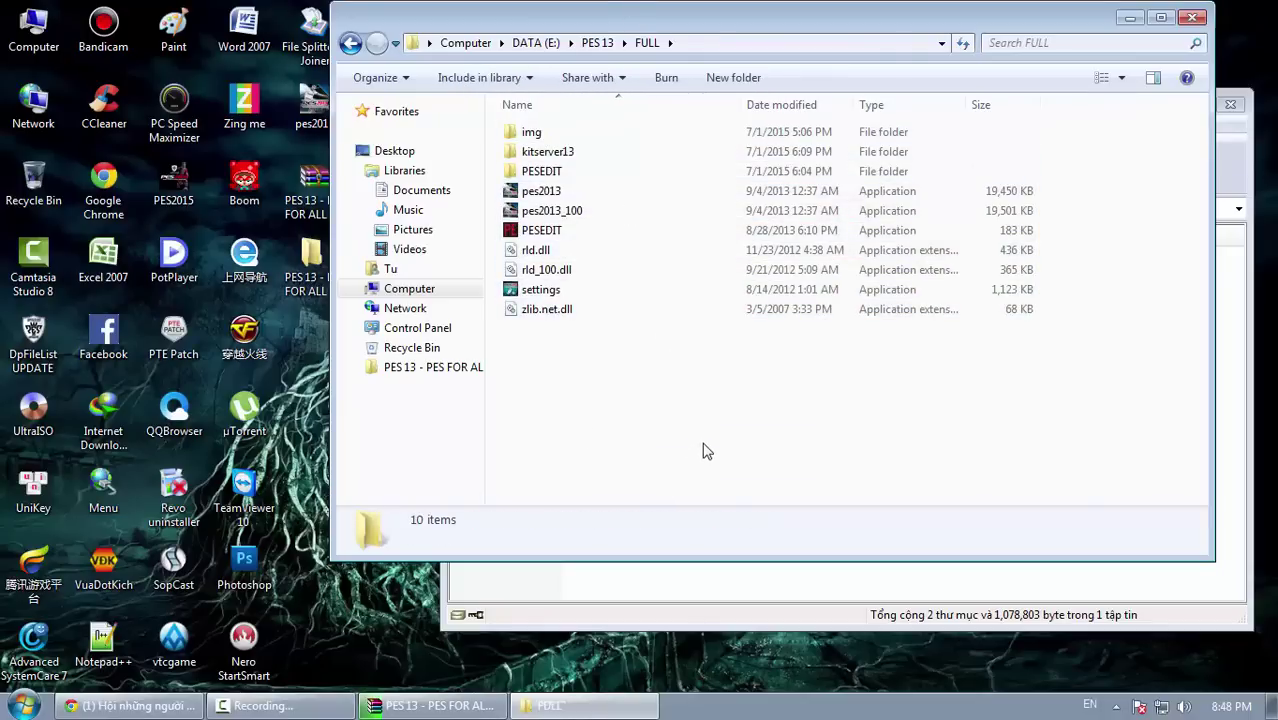
key(ctrl+a)
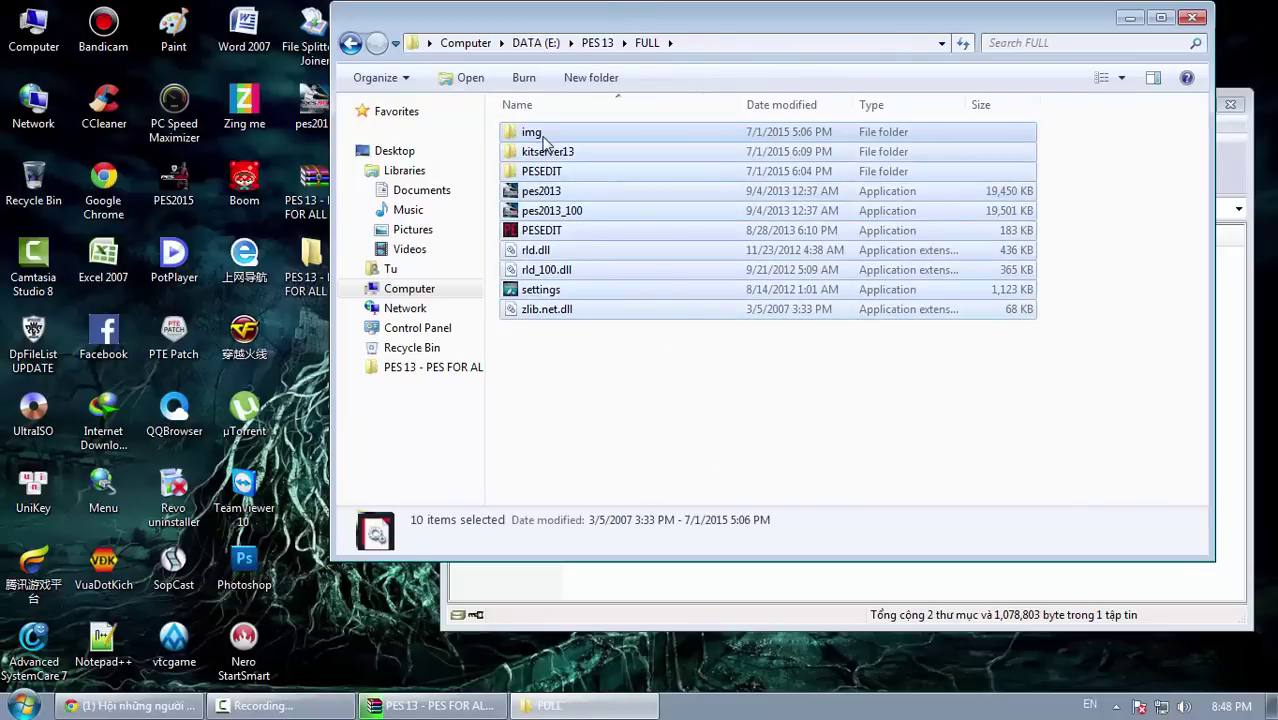
click(848, 421)
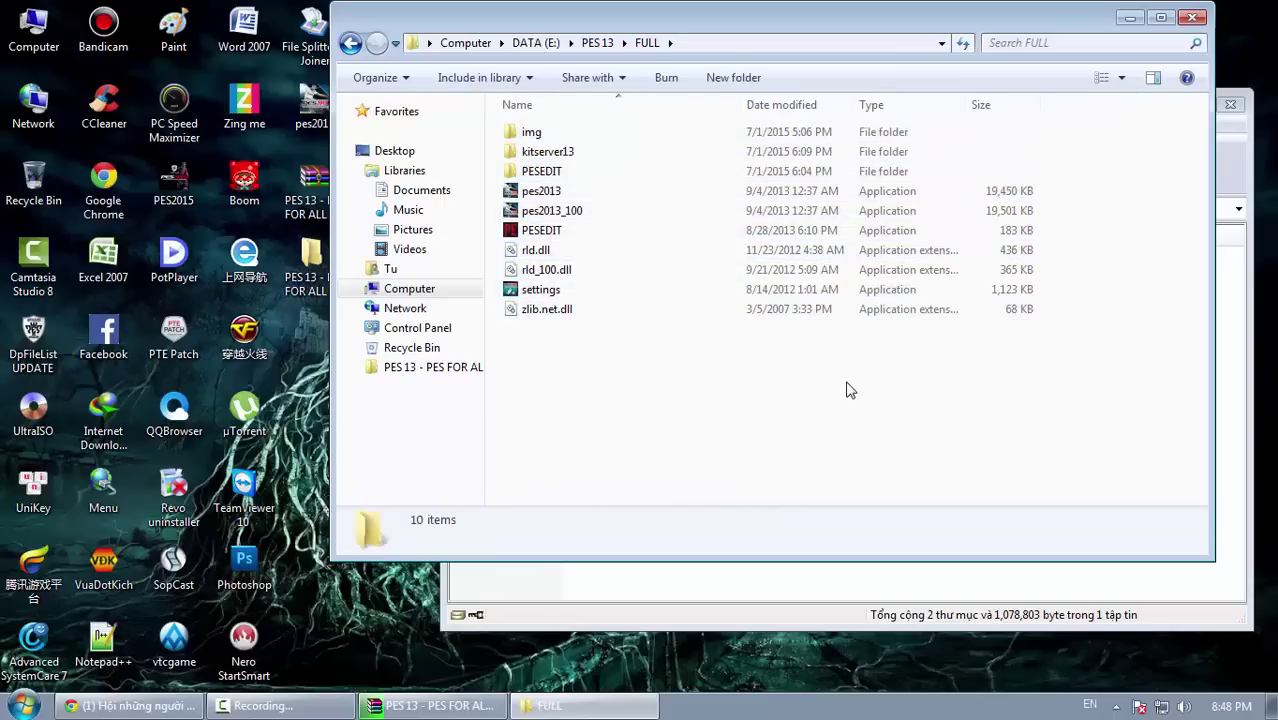
key(ctrl+a)
ctrl+click(534, 135)
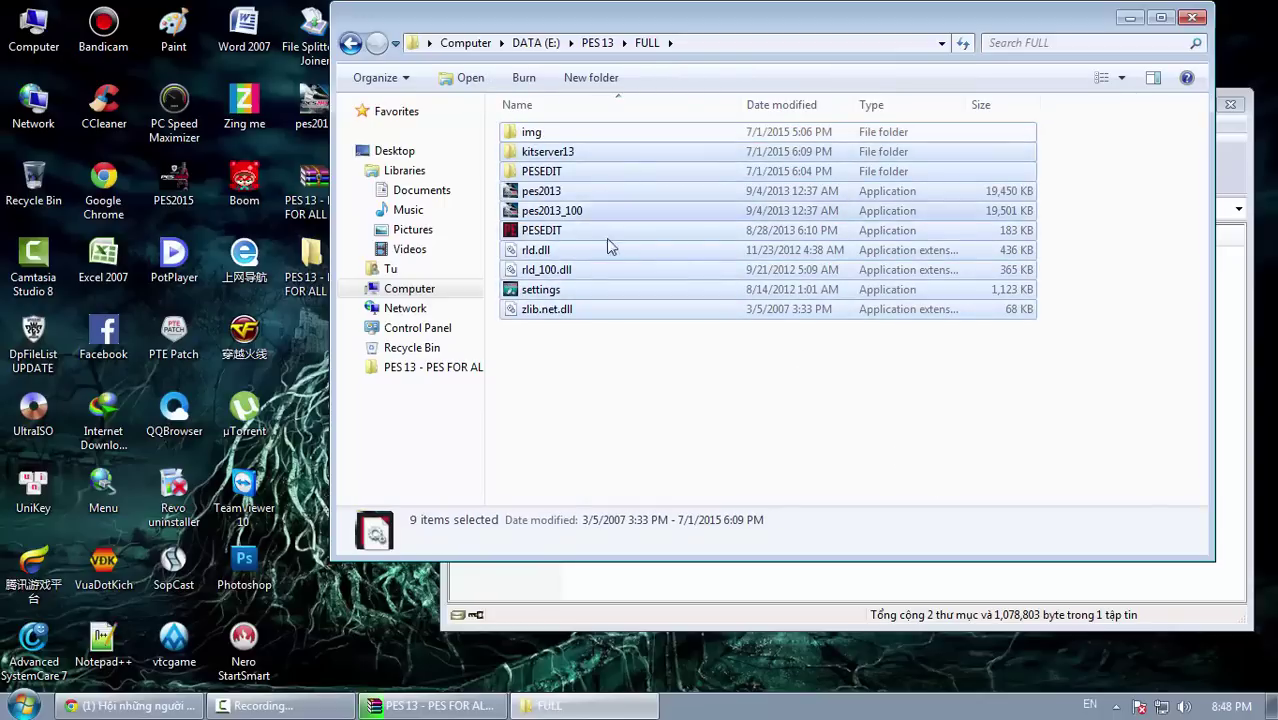
key(shift+Delete)
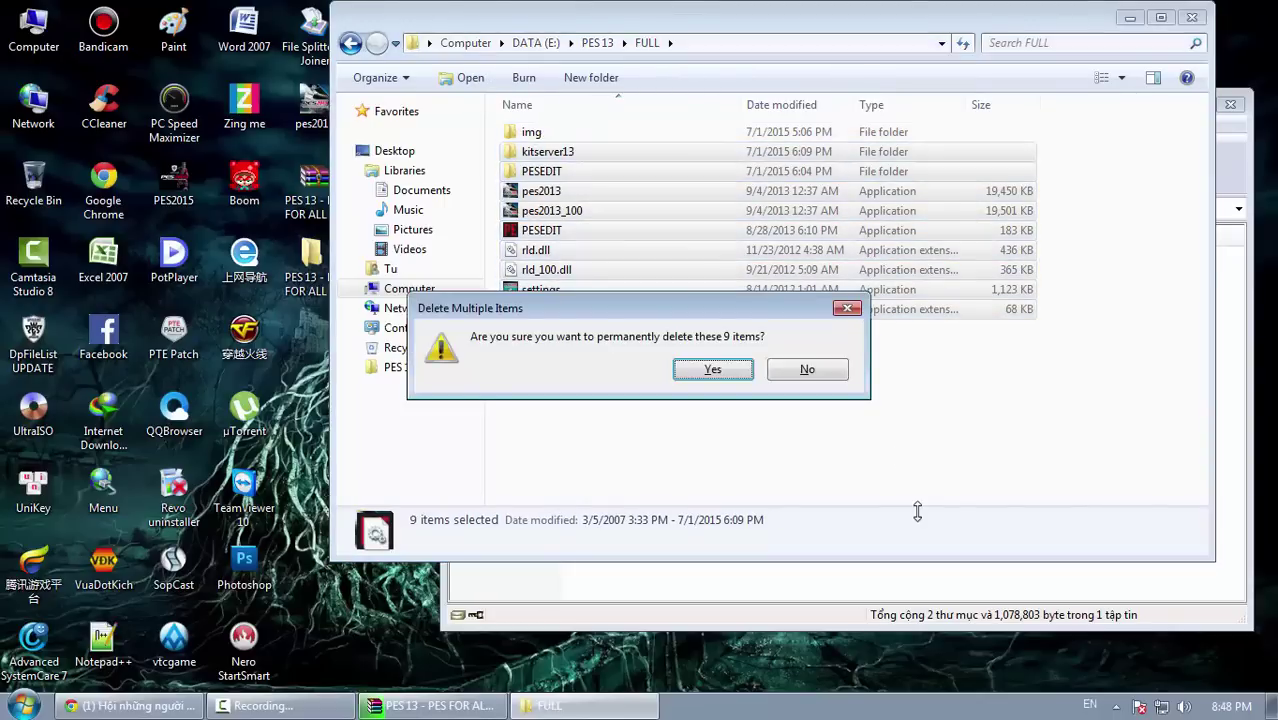
key(Return)
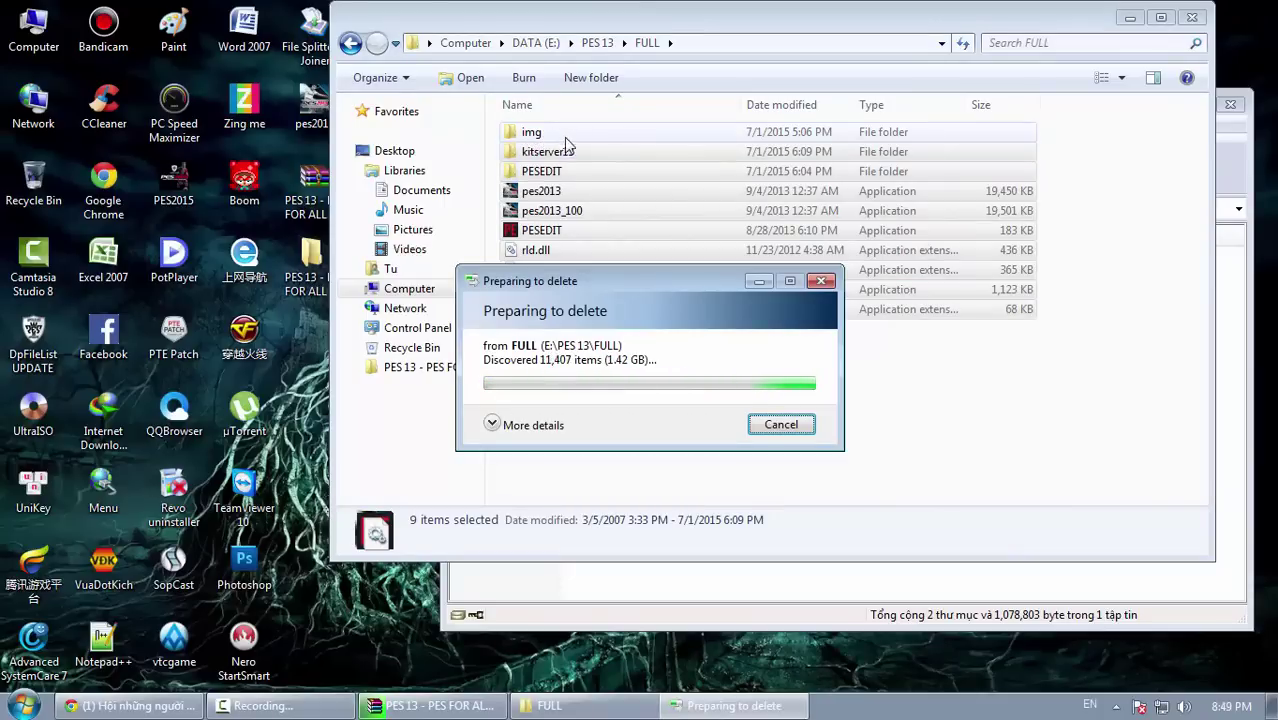
Step: Check the progress of the patch archive extraction and of the file deletion
click(425, 705)
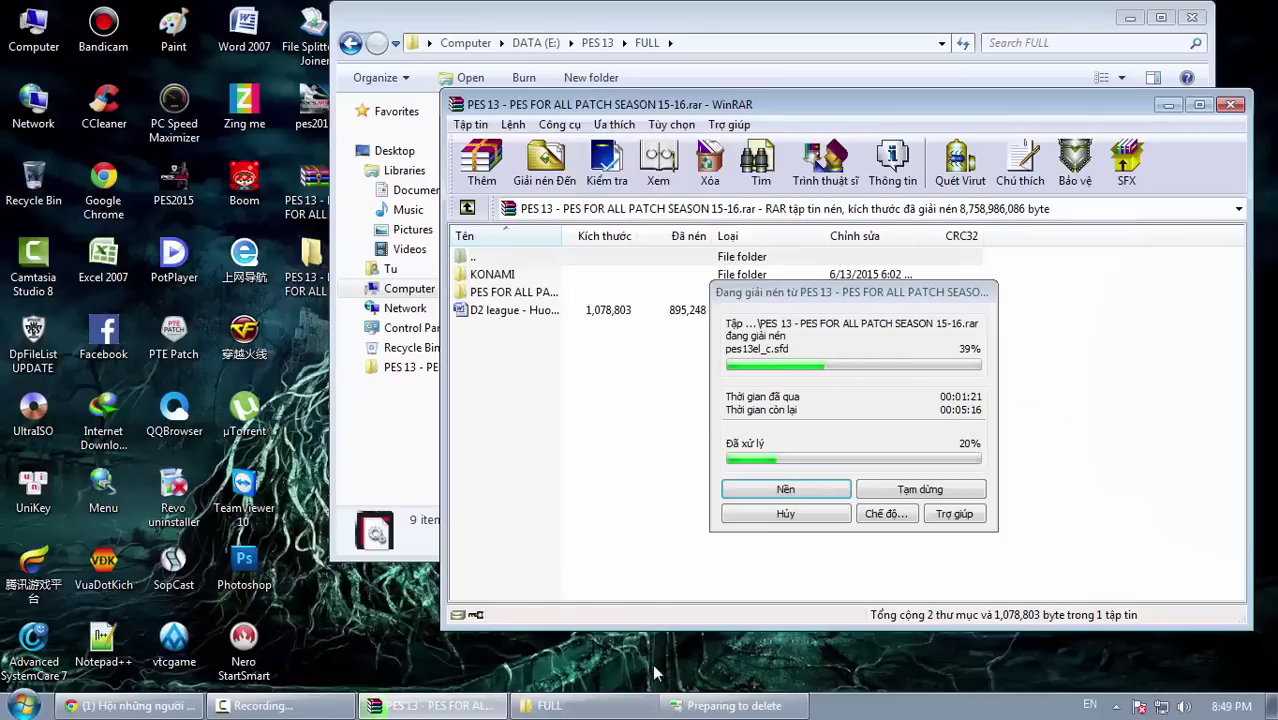
click(735, 705)
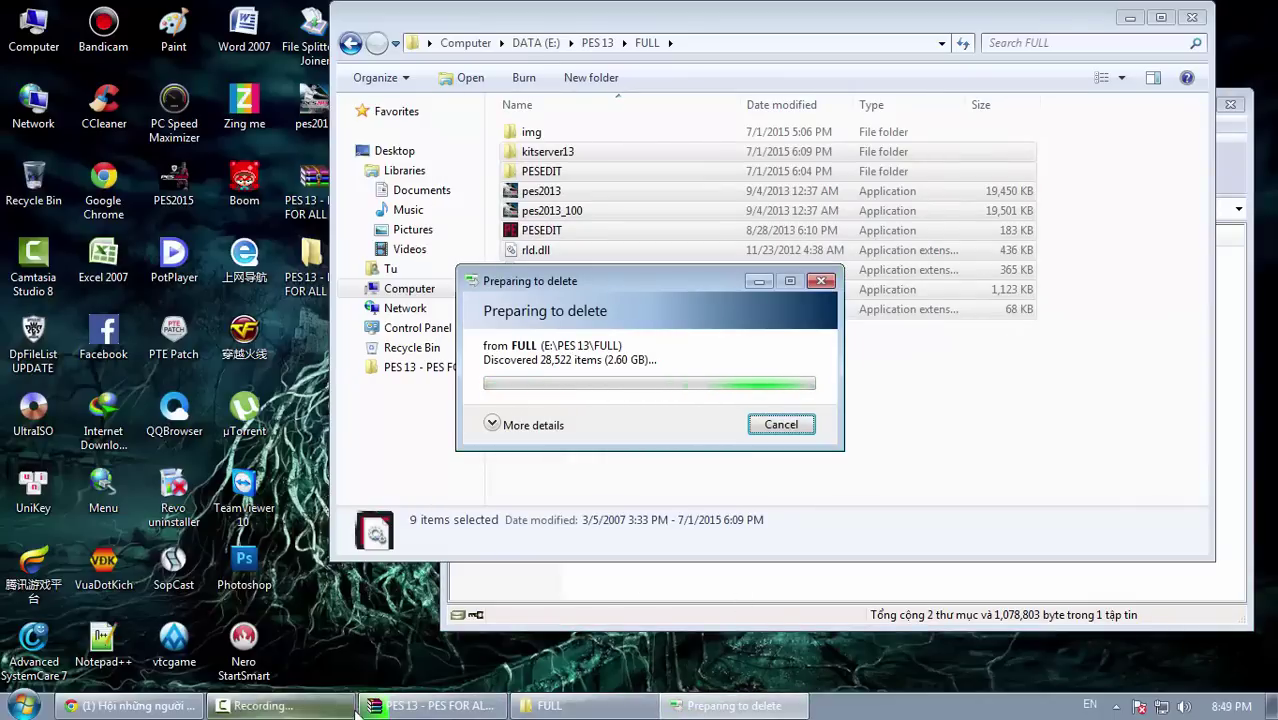
click(397, 708)
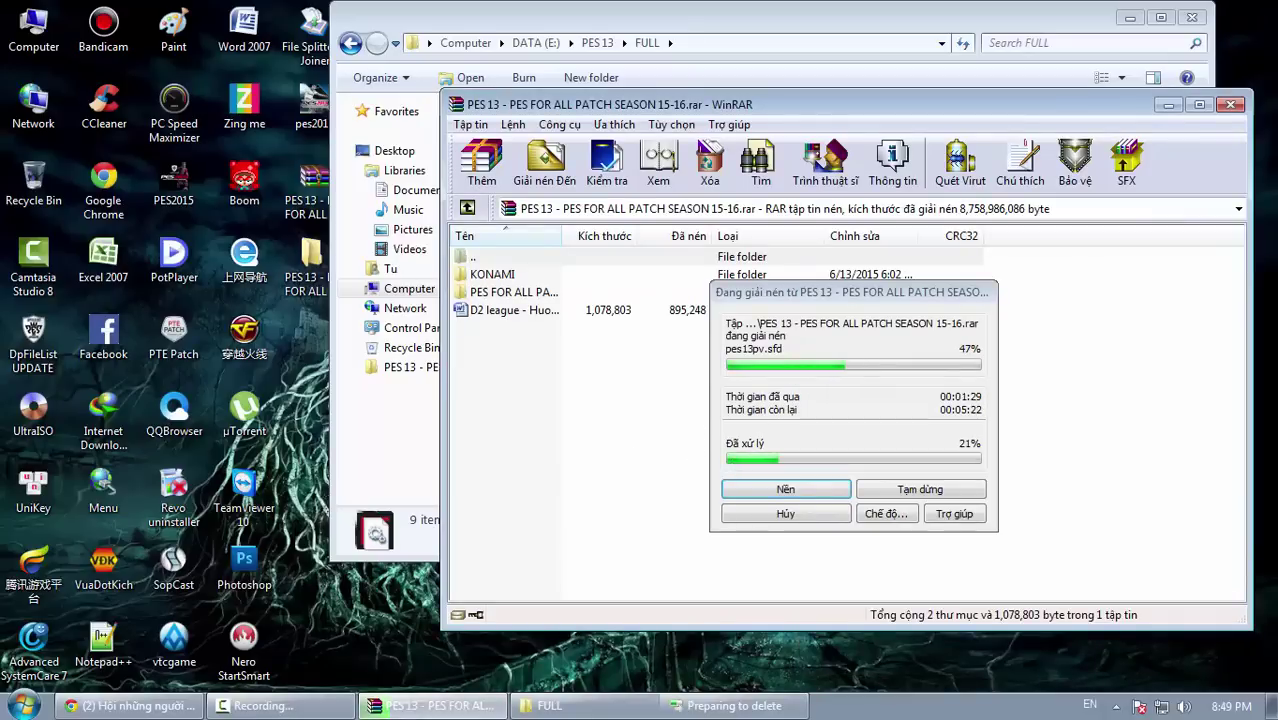
Step: Check the notifications on the Facebook group page in the browser, and return to the patch archive extraction
click(138, 706)
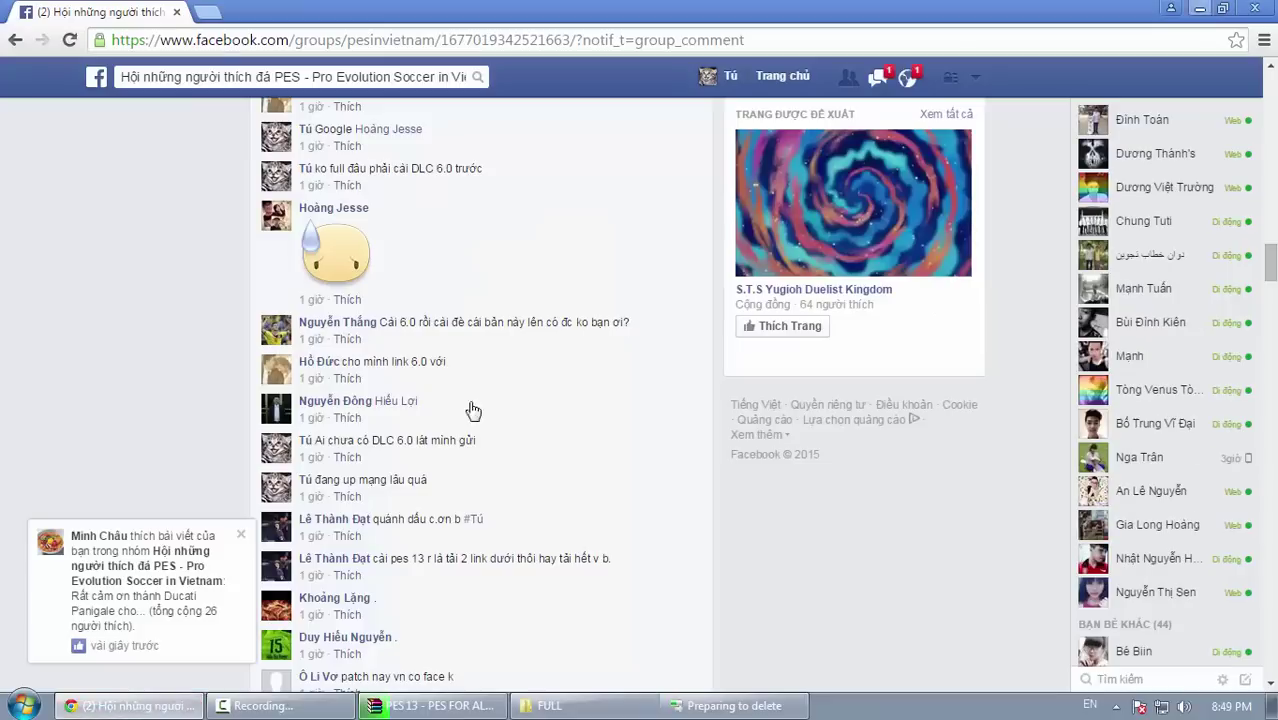
click(914, 82)
click(1033, 177)
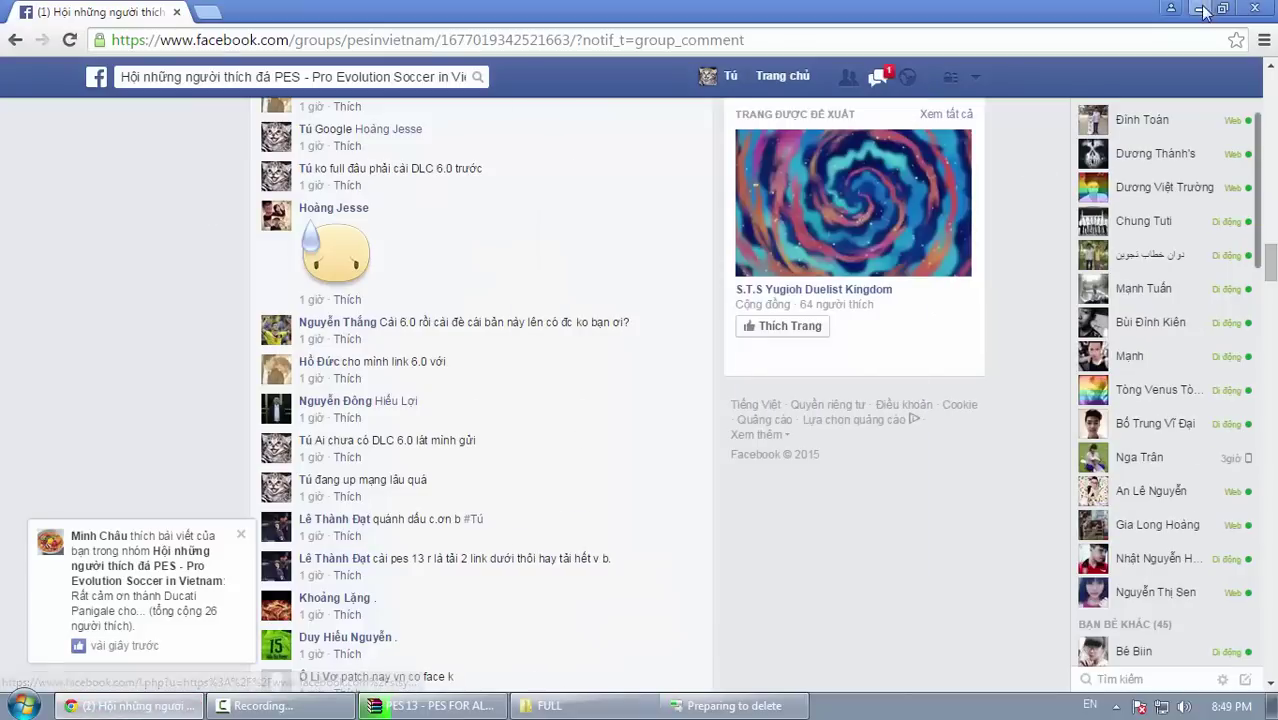
key(alt+Tab)
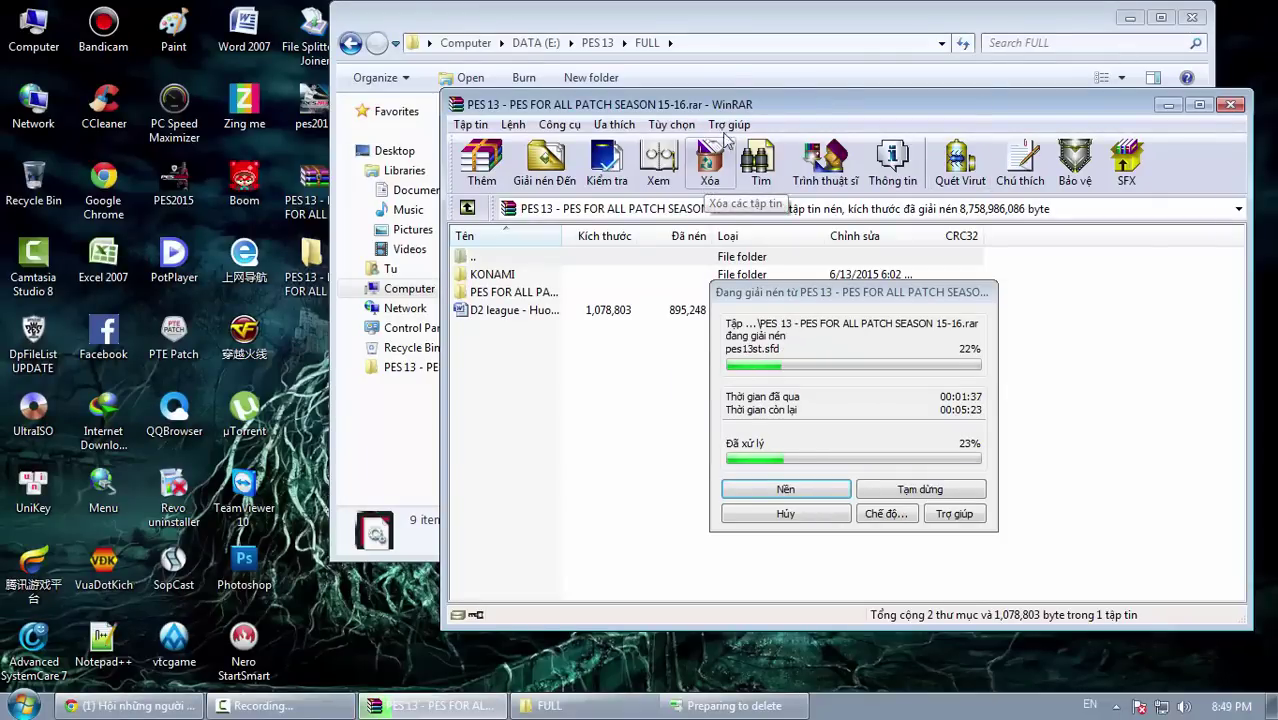
Step: View the properties of the PES 13 - PES FOR ALL PATCH SEASON 15-16 desktop shortcut, and close them
right_click(320, 198)
click(560, 403)
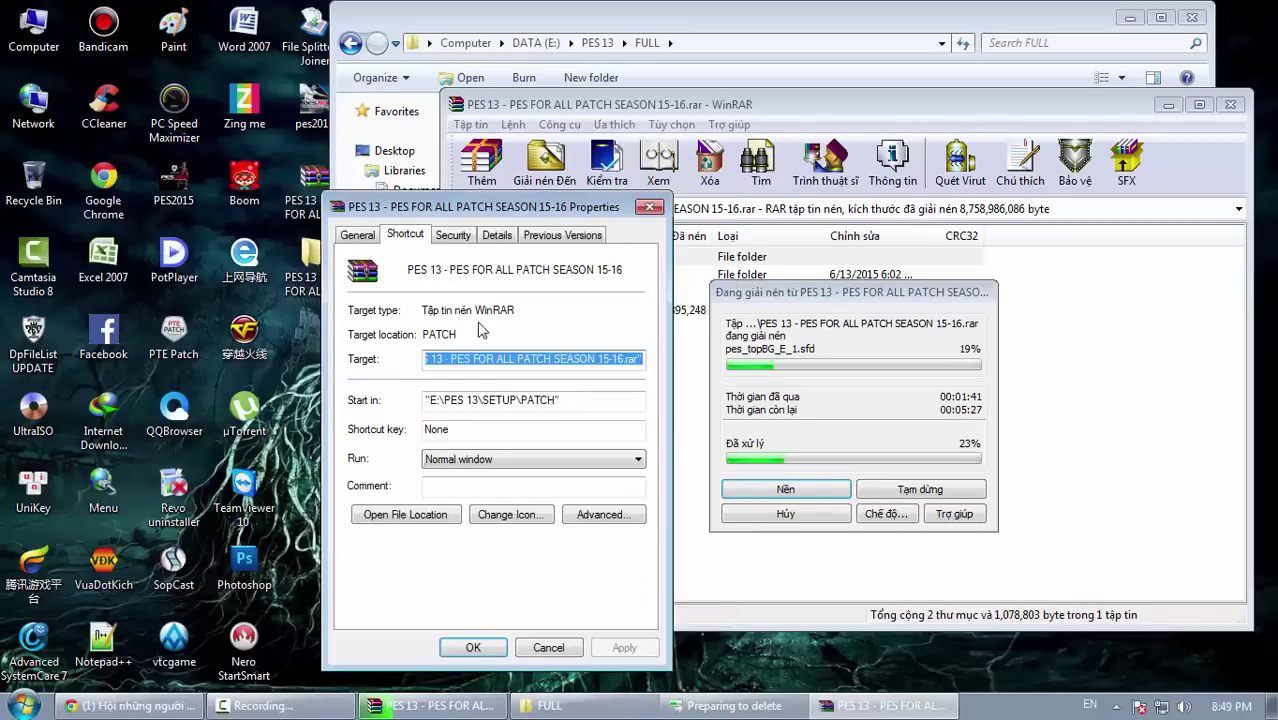
click(652, 207)
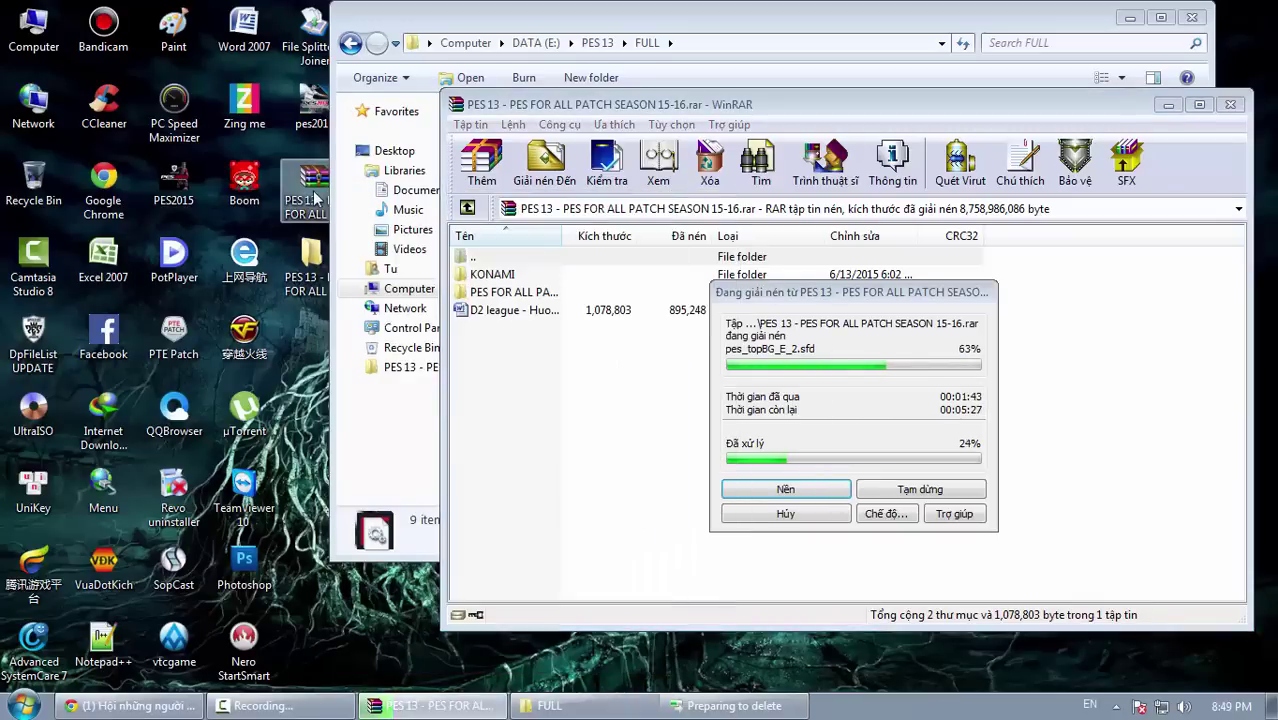
right_click(314, 199)
click(580, 450)
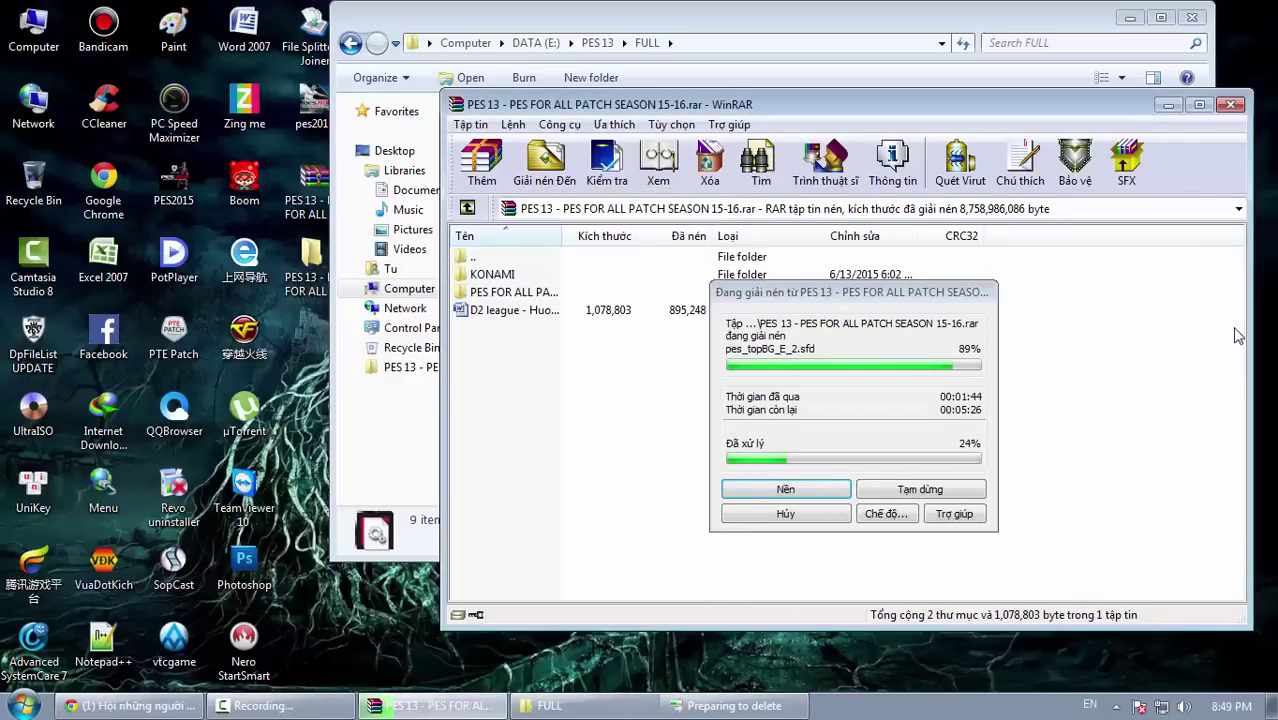
Step: Locate the season 15-16 patch archive in PES 13\SETUP\PATCH on DATA (E:), check its size, and close the folder window
click(553, 28)
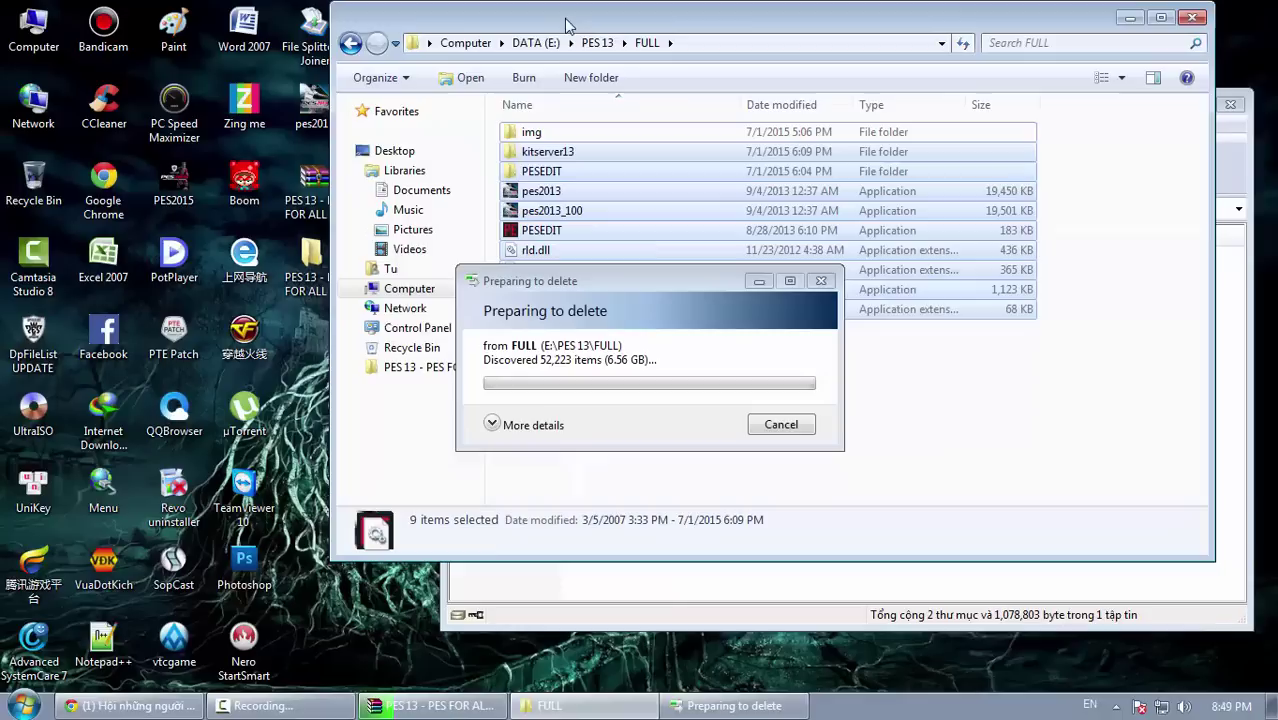
double_click(15, 35)
double_click(590, 212)
scroll(598, 213, down, 10)
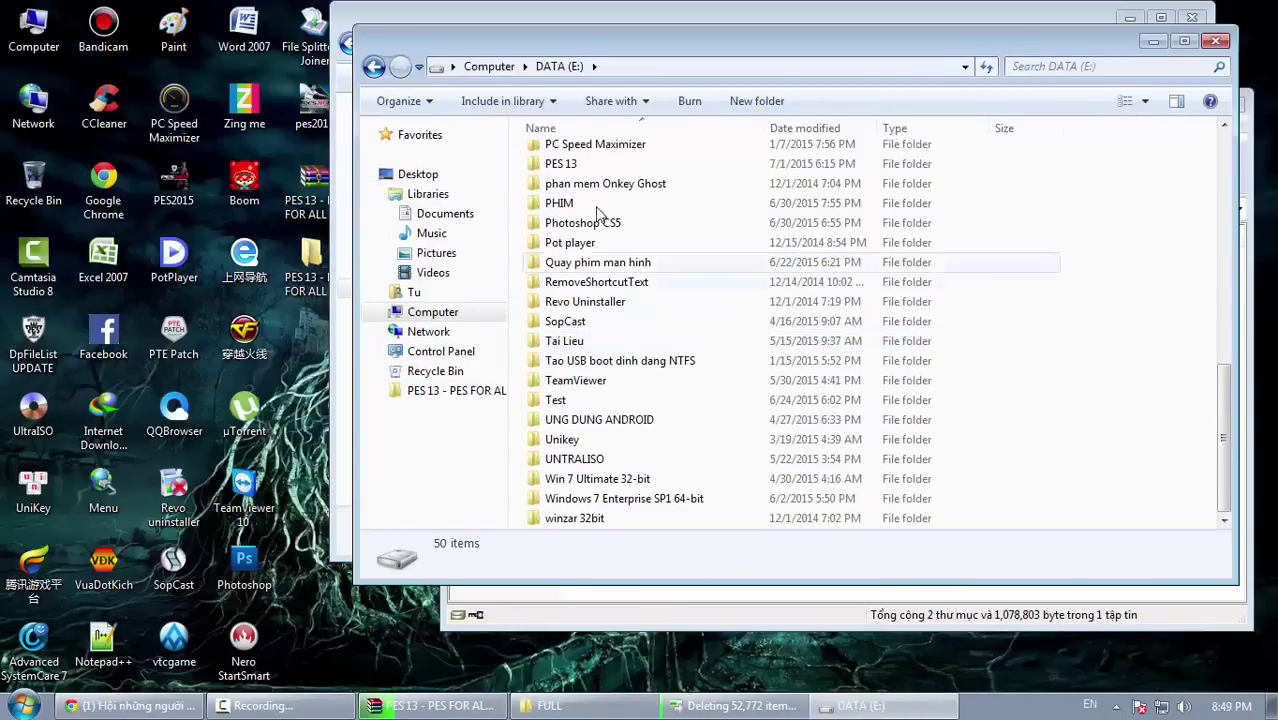
double_click(561, 163)
double_click(563, 146)
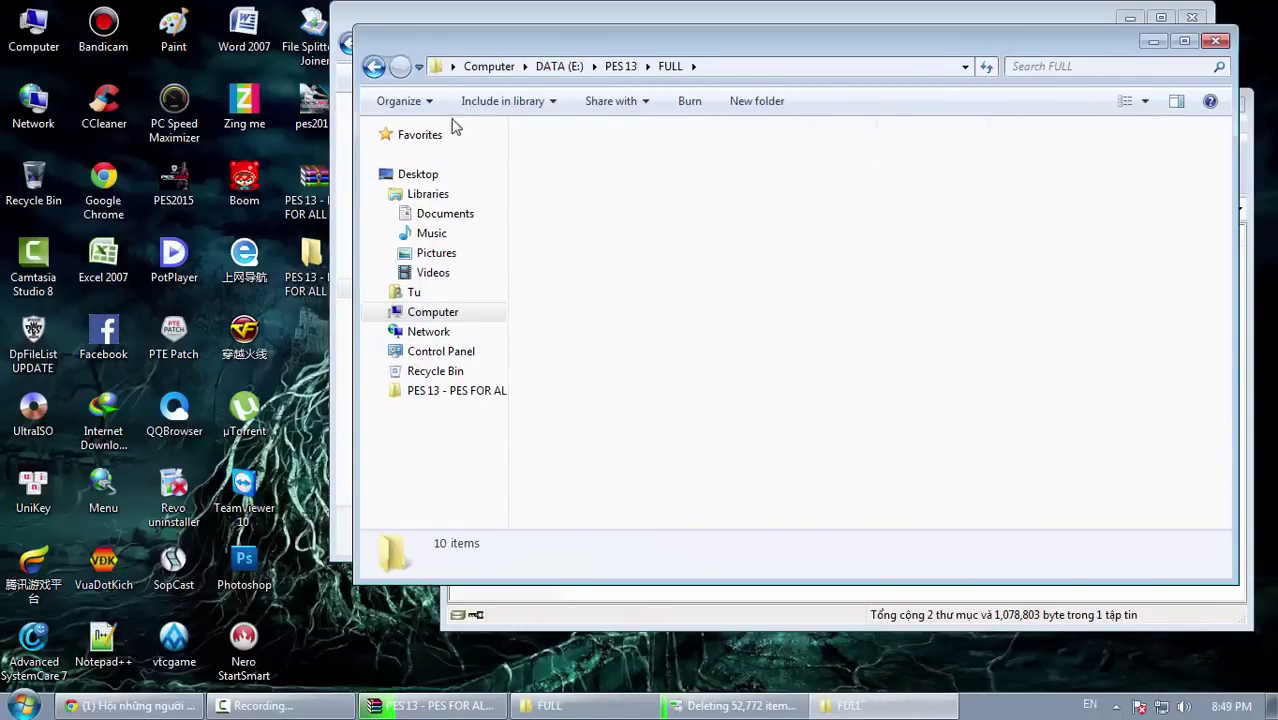
key(BackSpace)
double_click(599, 176)
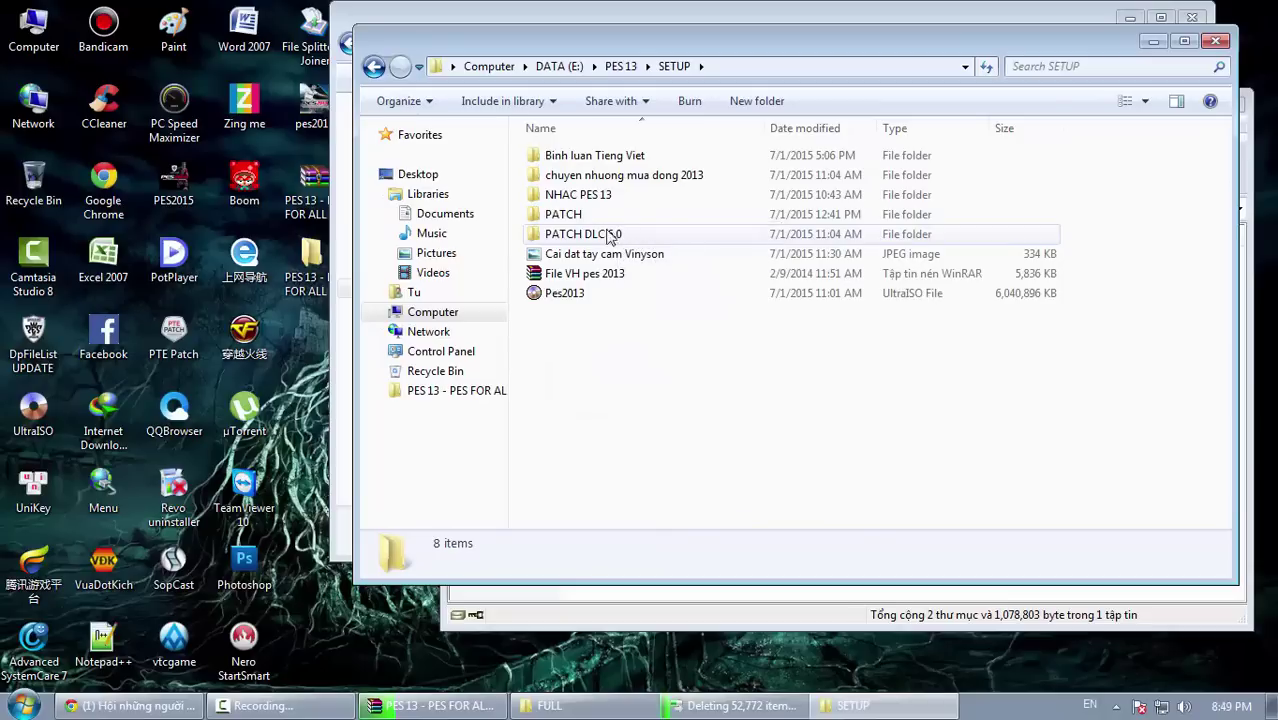
double_click(563, 214)
right_click(593, 175)
click(990, 176)
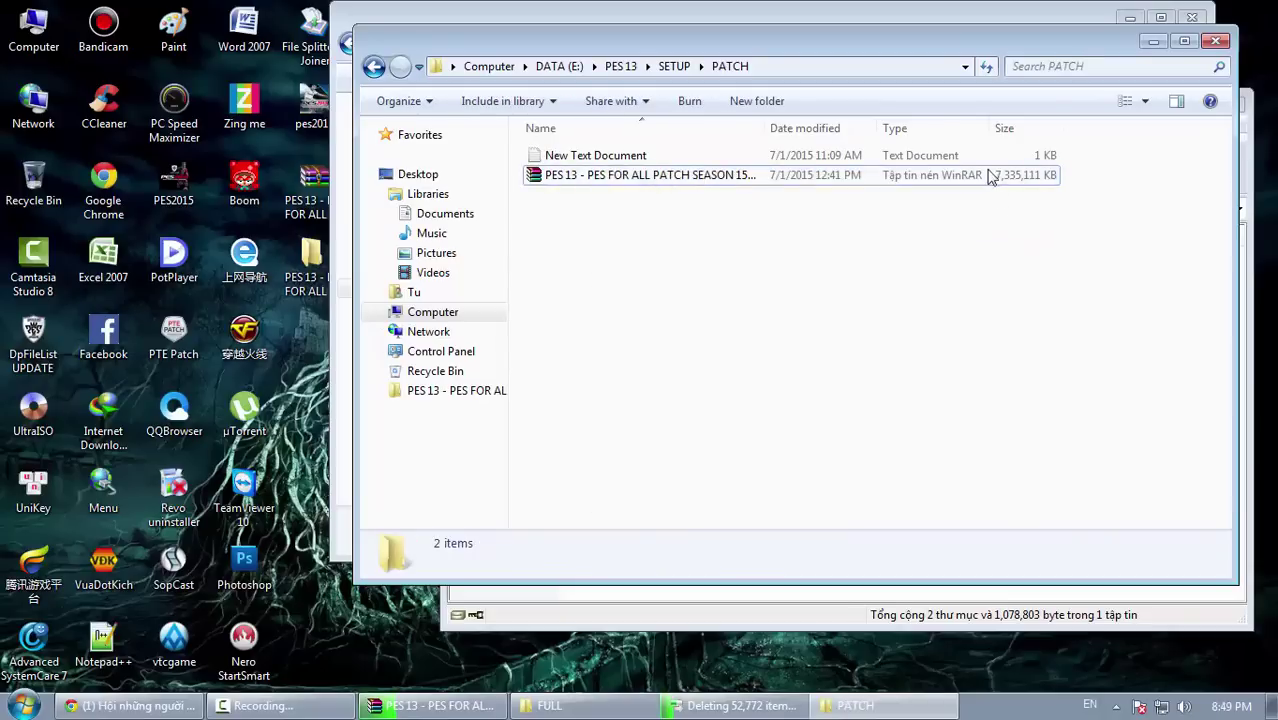
click(988, 180)
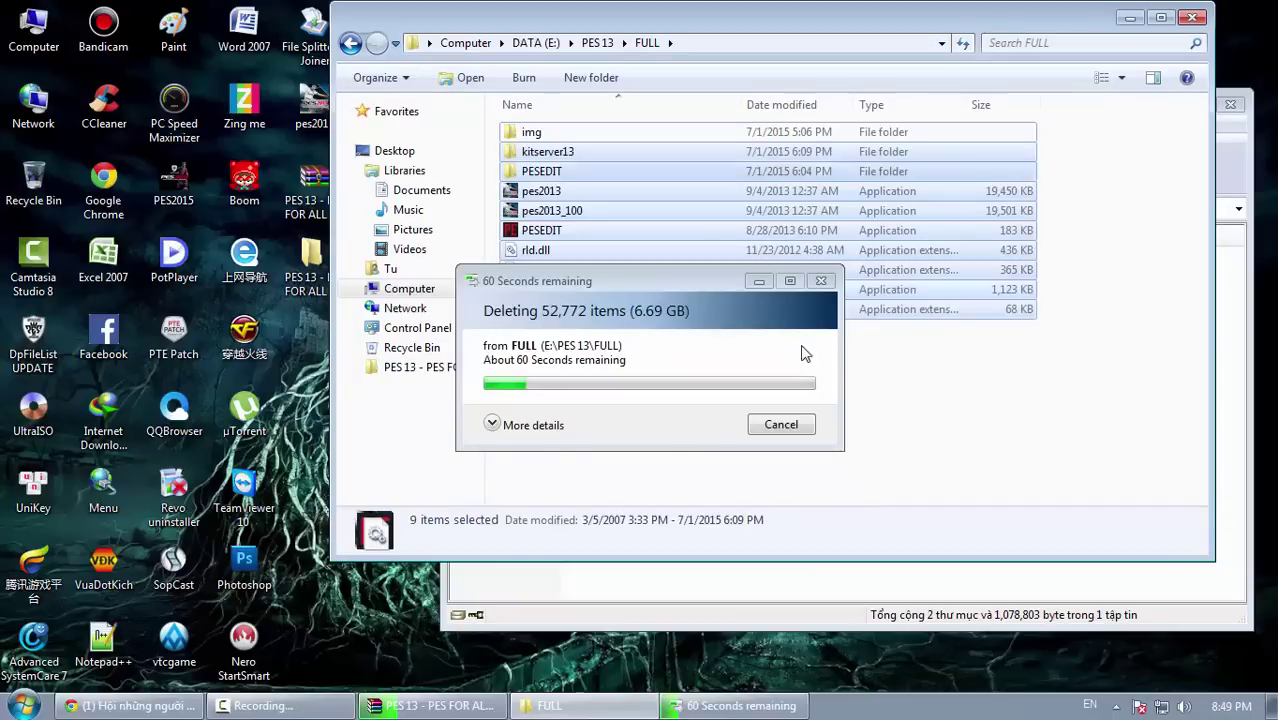
click(1216, 41)
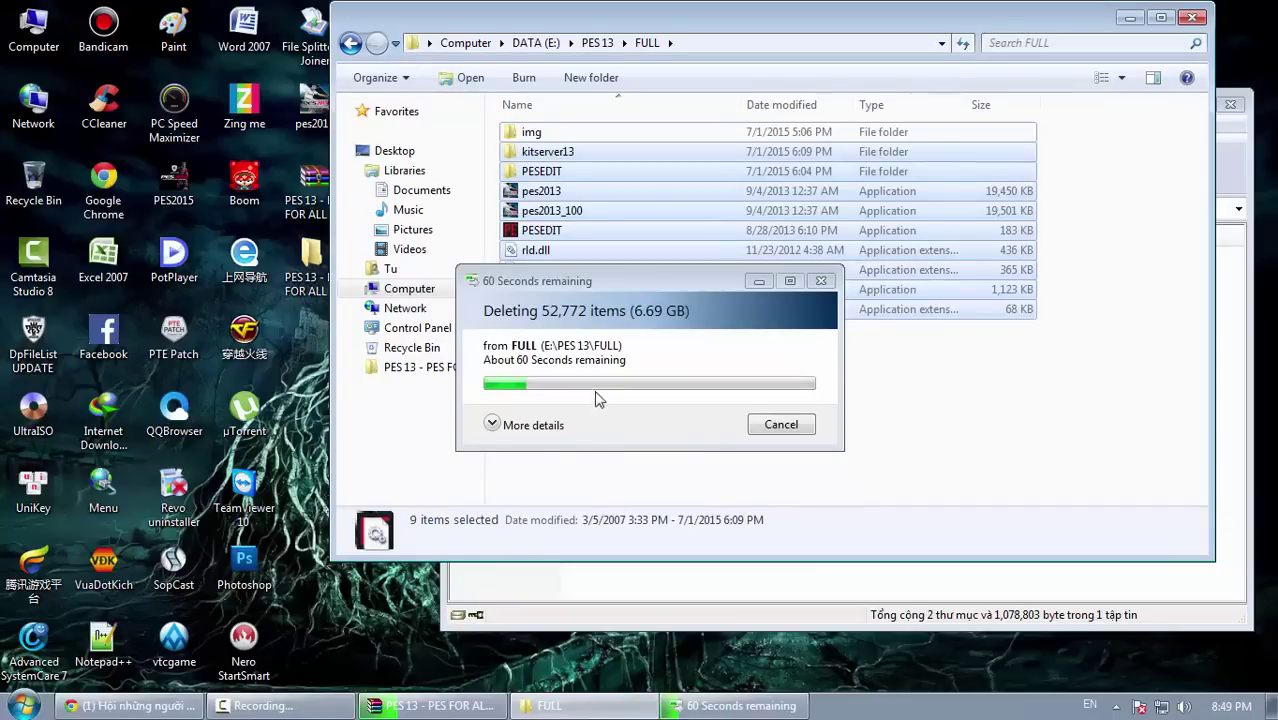
Step: Check how far the archive extraction and the FULL folder deletion have progressed, and pause the screen recording
click(430, 706)
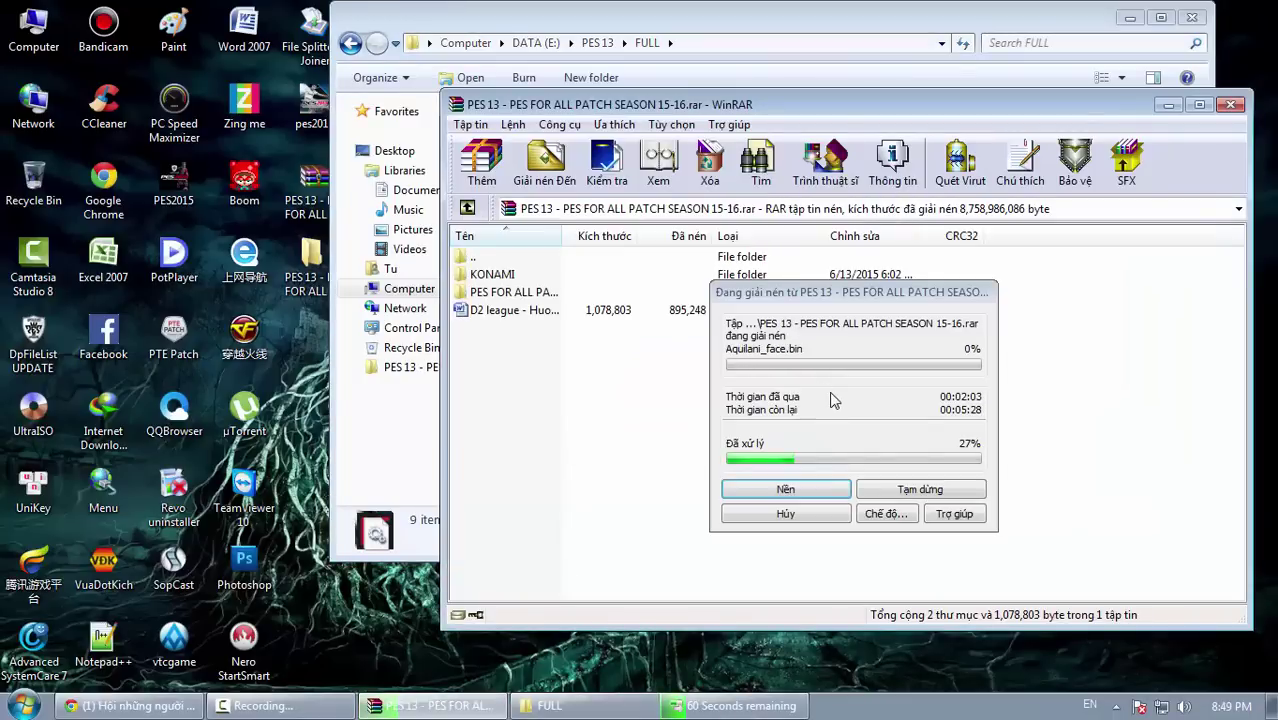
click(785, 712)
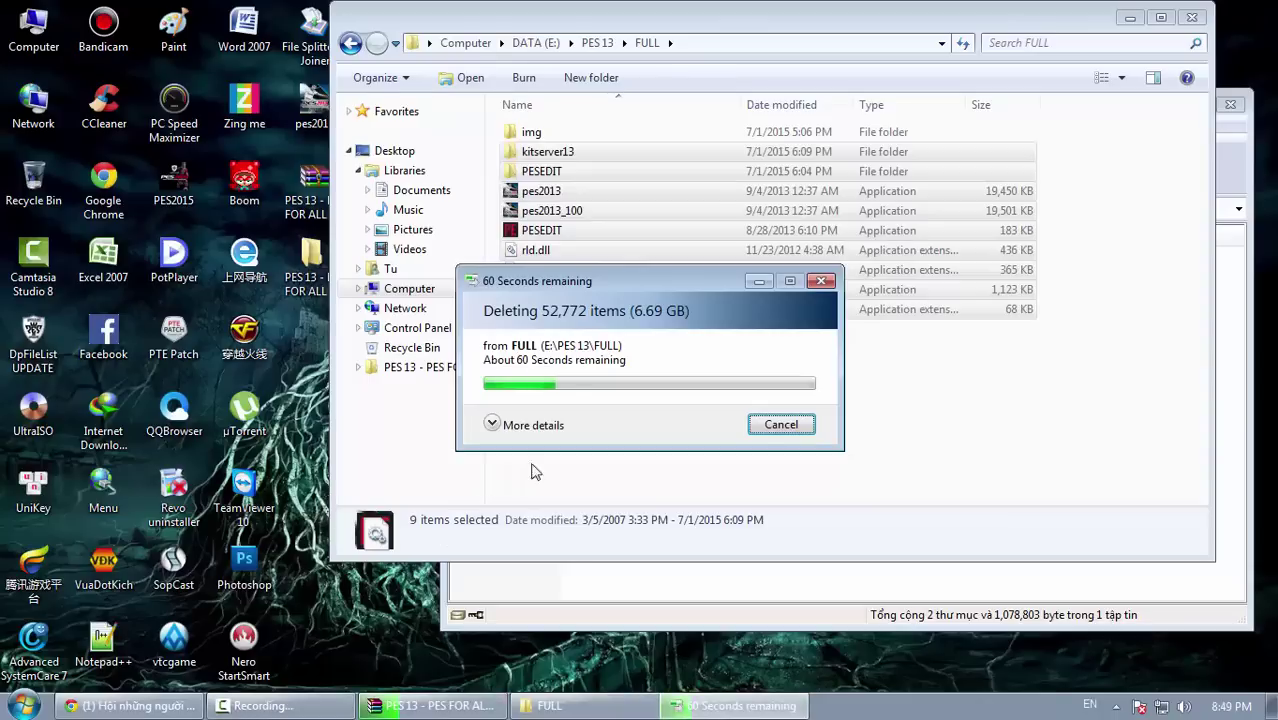
click(280, 706)
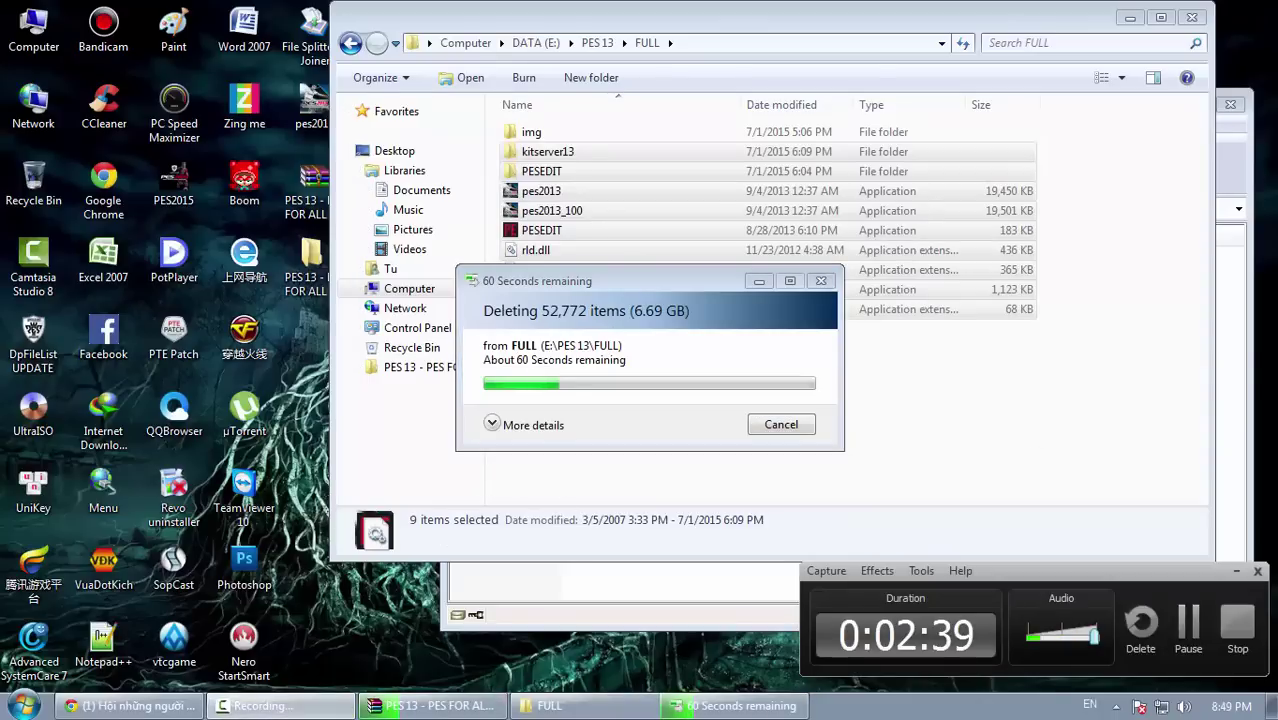
click(1190, 630)
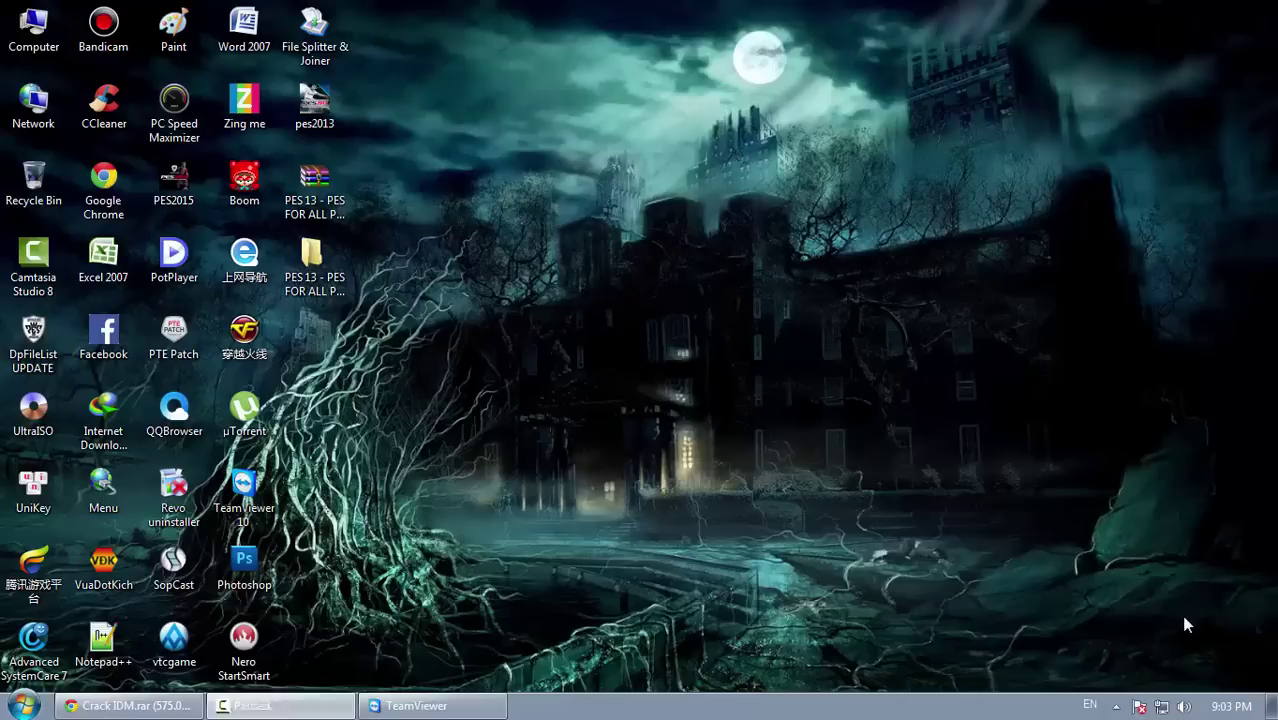
right_click(536, 242)
right_click(486, 229)
click(566, 283)
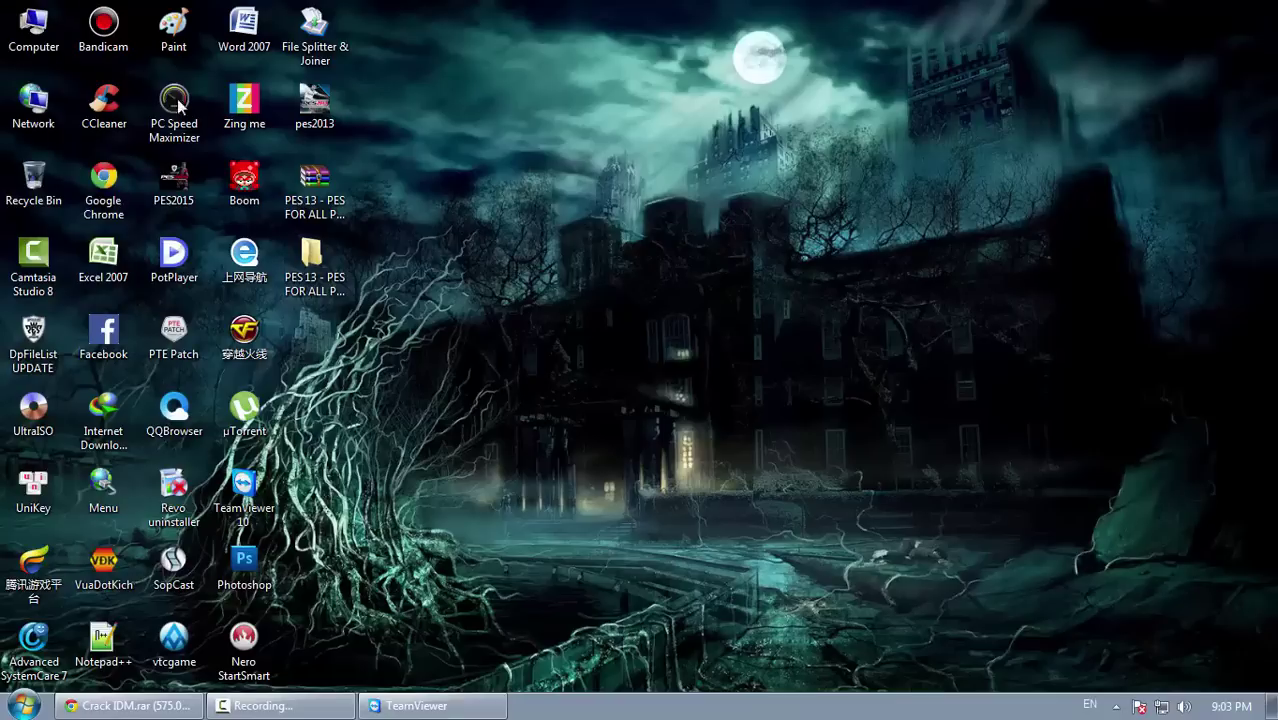
Step: Try to open the target of the pes2013 desktop shortcut, and decline deleting the shortcut
right_click(285, 84)
click(340, 157)
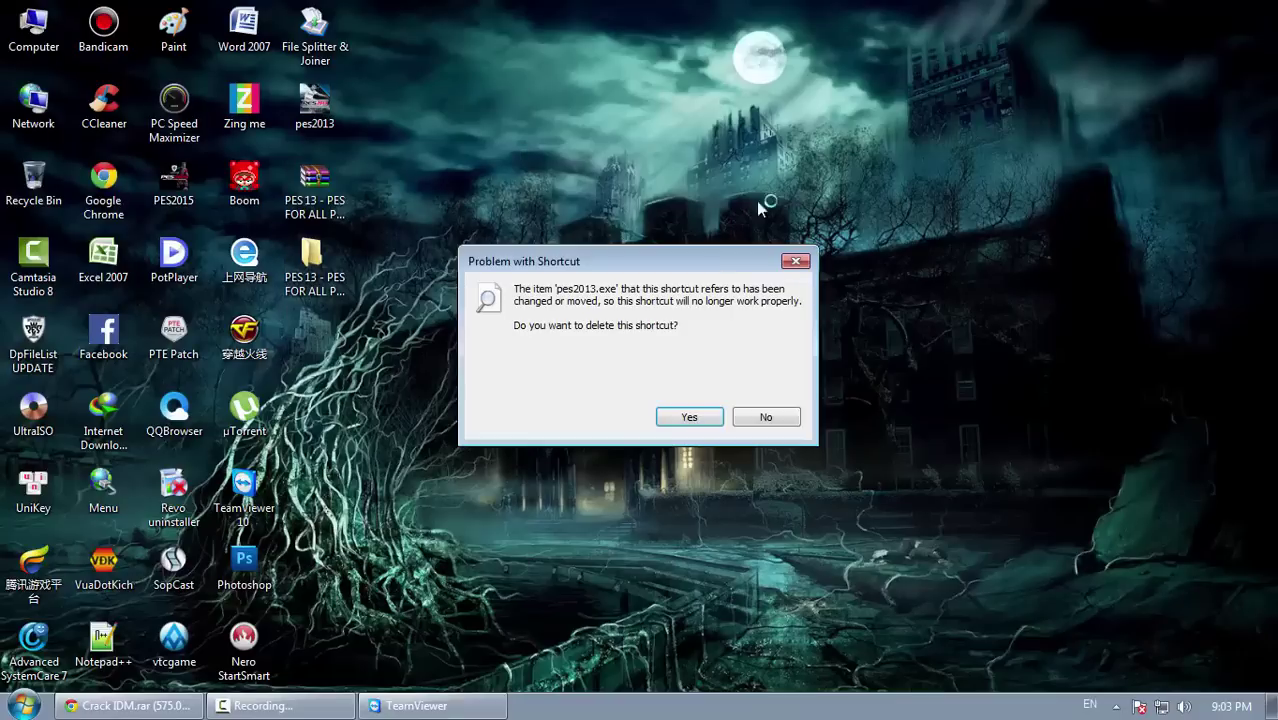
click(786, 420)
Step: Check what remains in the FULL folder inside PES 13 on the DATA (E:) drive, closing the extra Desktop window
double_click(33, 28)
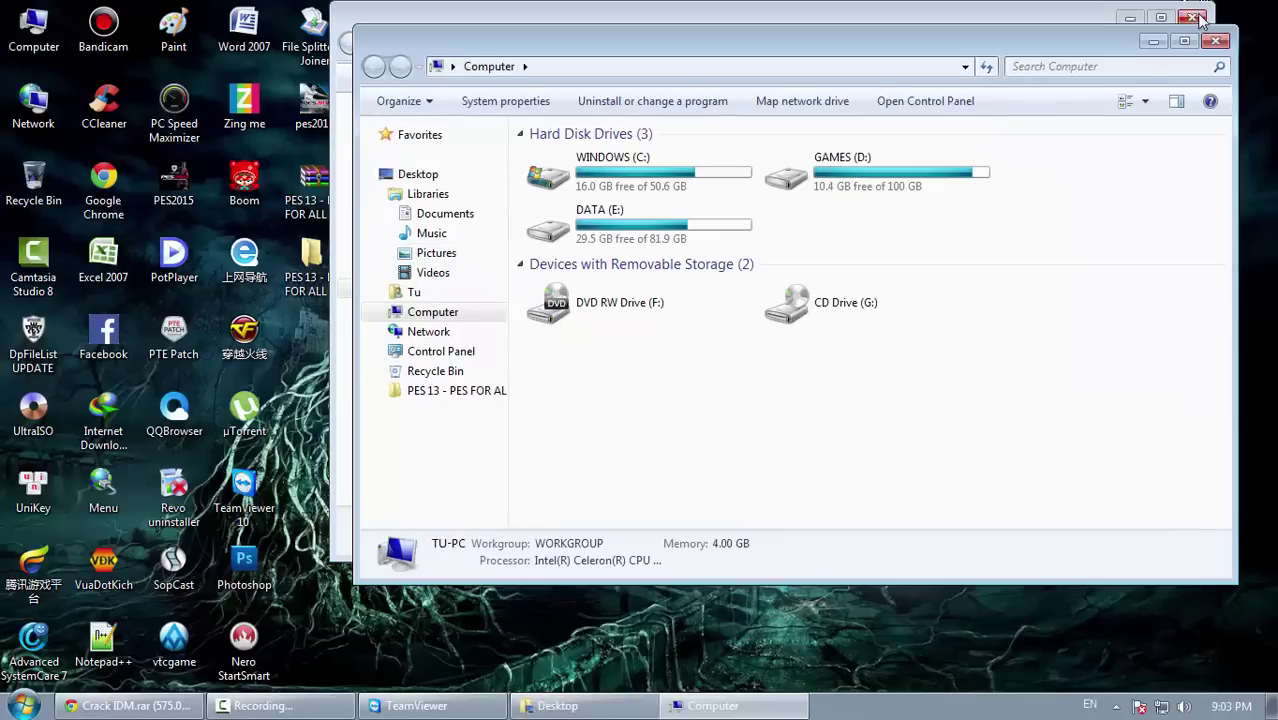
click(1193, 18)
double_click(585, 232)
scroll(585, 248, down, 6)
scroll(590, 207, up, 2)
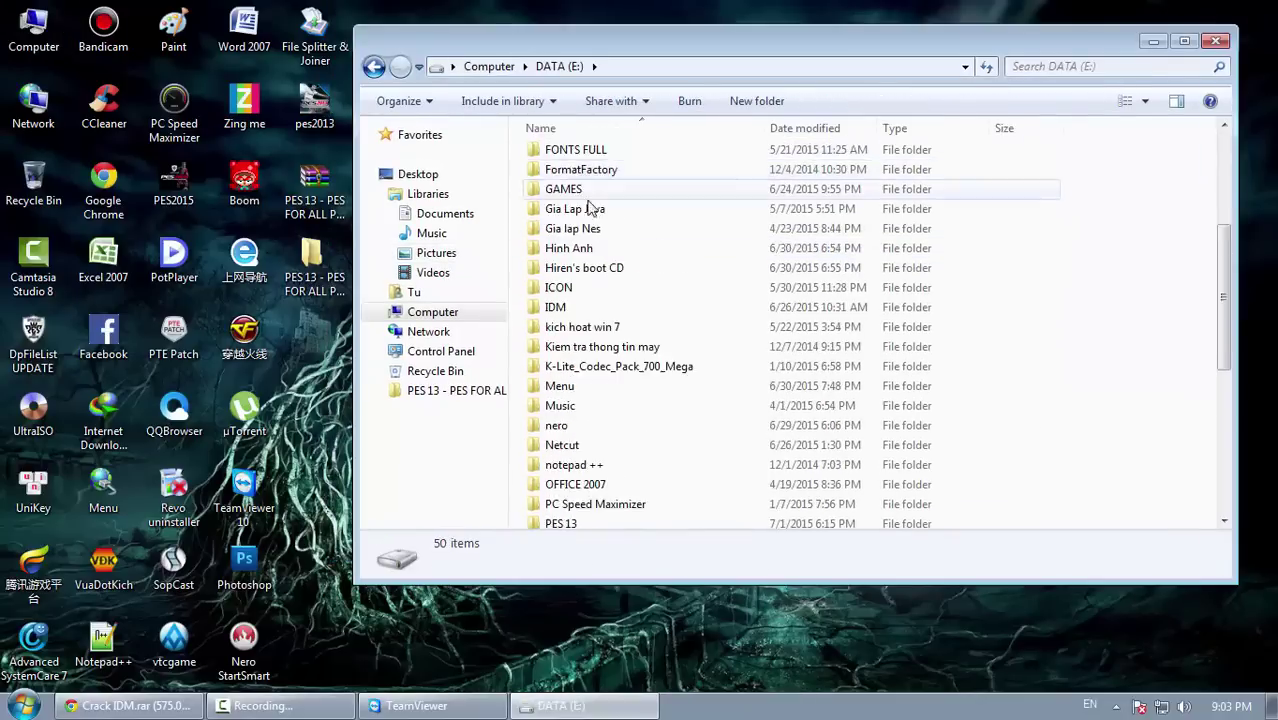
scroll(590, 207, down, 6)
double_click(605, 169)
double_click(580, 172)
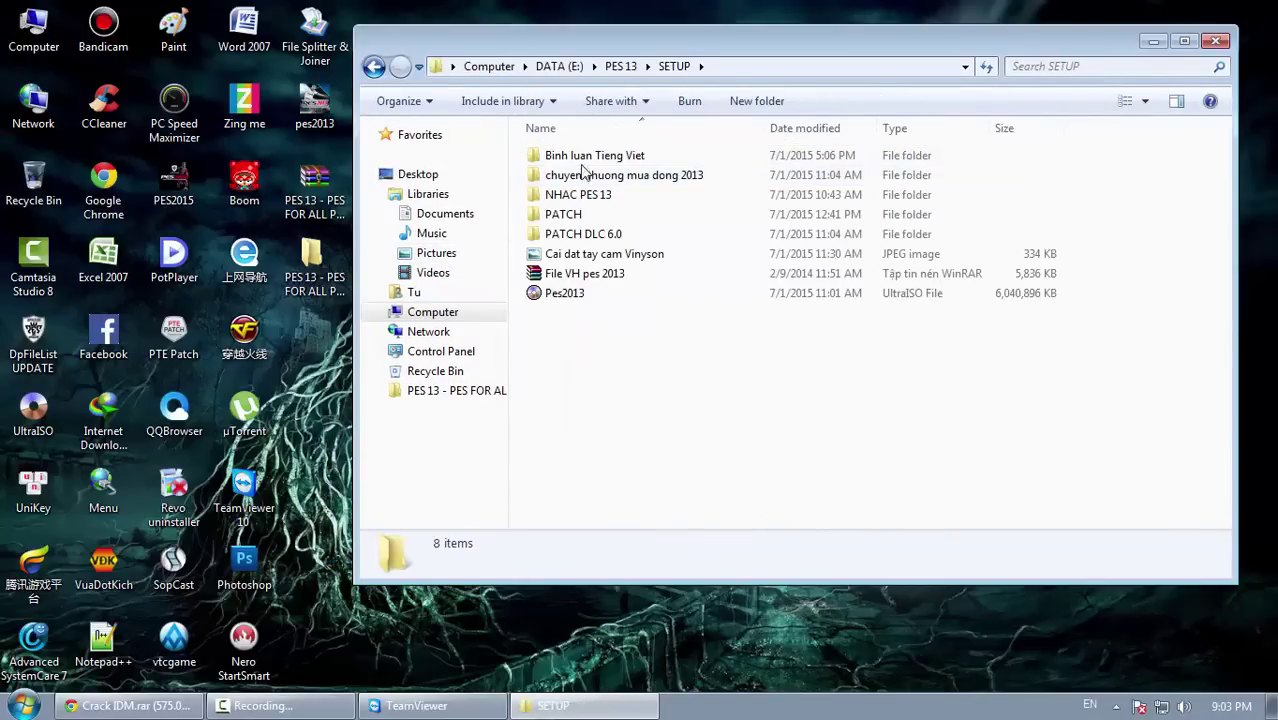
click(373, 66)
double_click(558, 158)
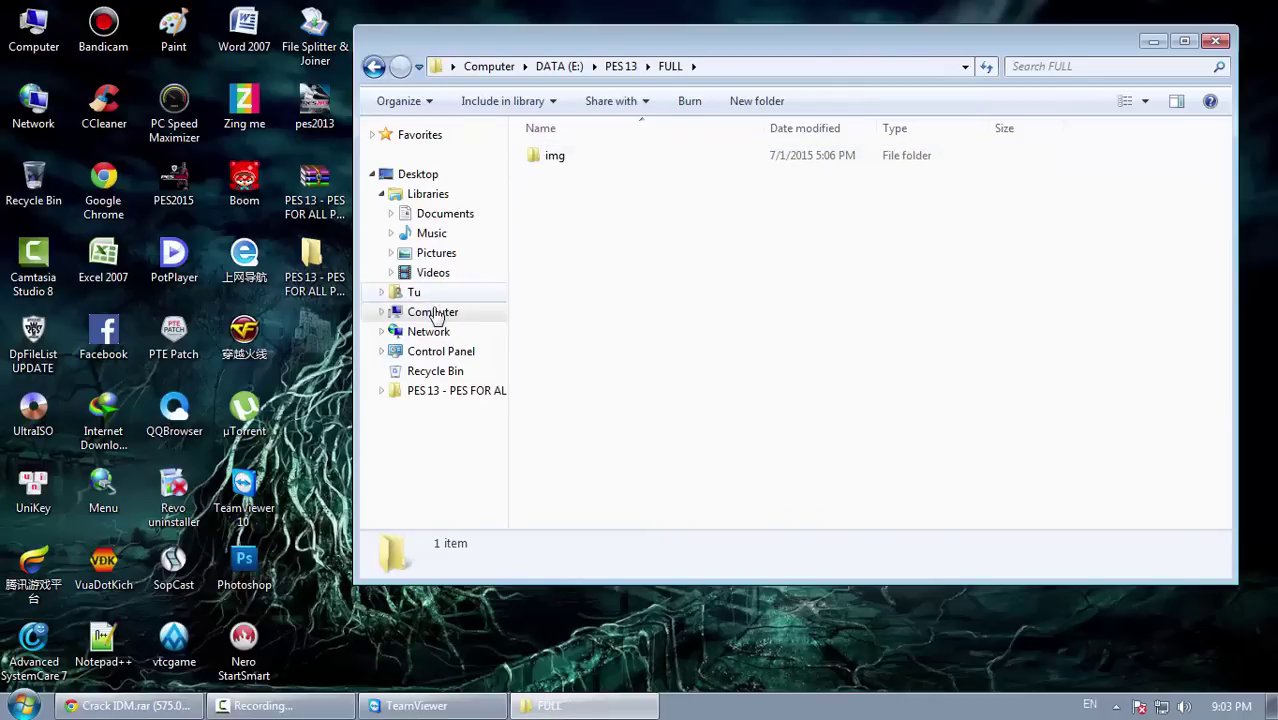
Step: Open the PATCH DLC 6.0 folder inside PES 13\SETUP on the DATA (E:) drive
click(433, 312)
double_click(697, 224)
scroll(697, 335, down, 10)
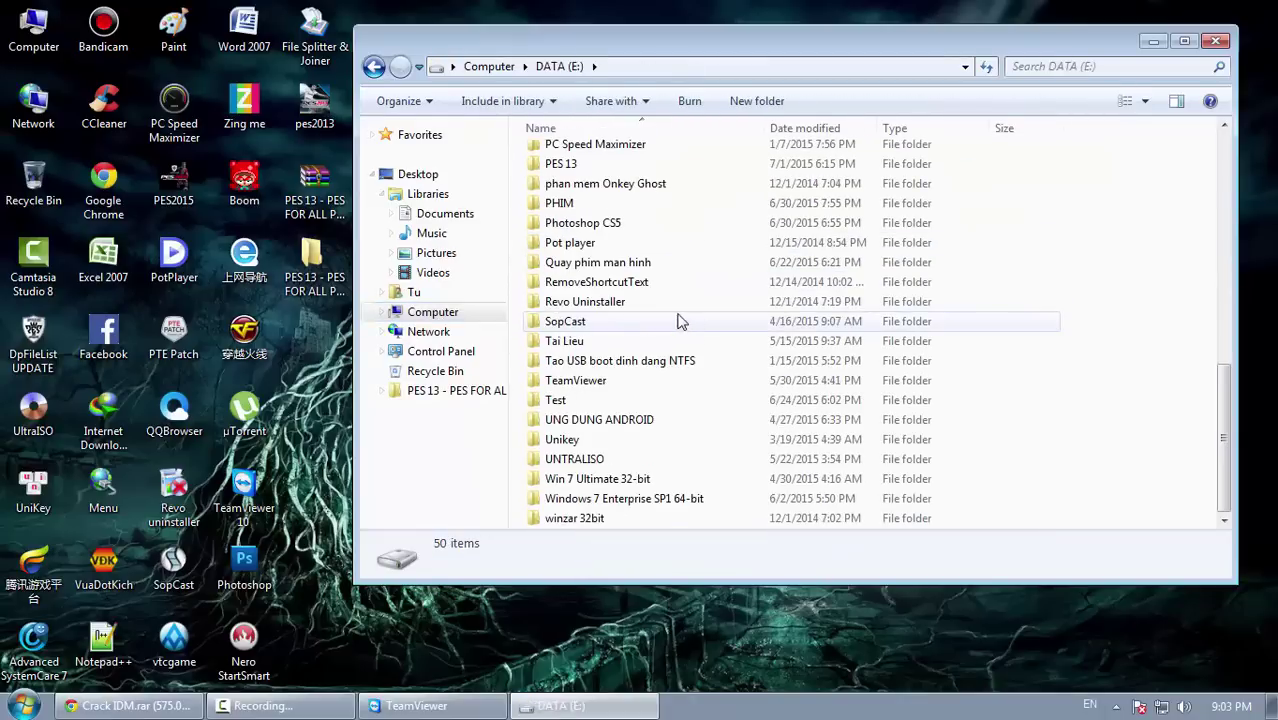
double_click(605, 168)
double_click(565, 176)
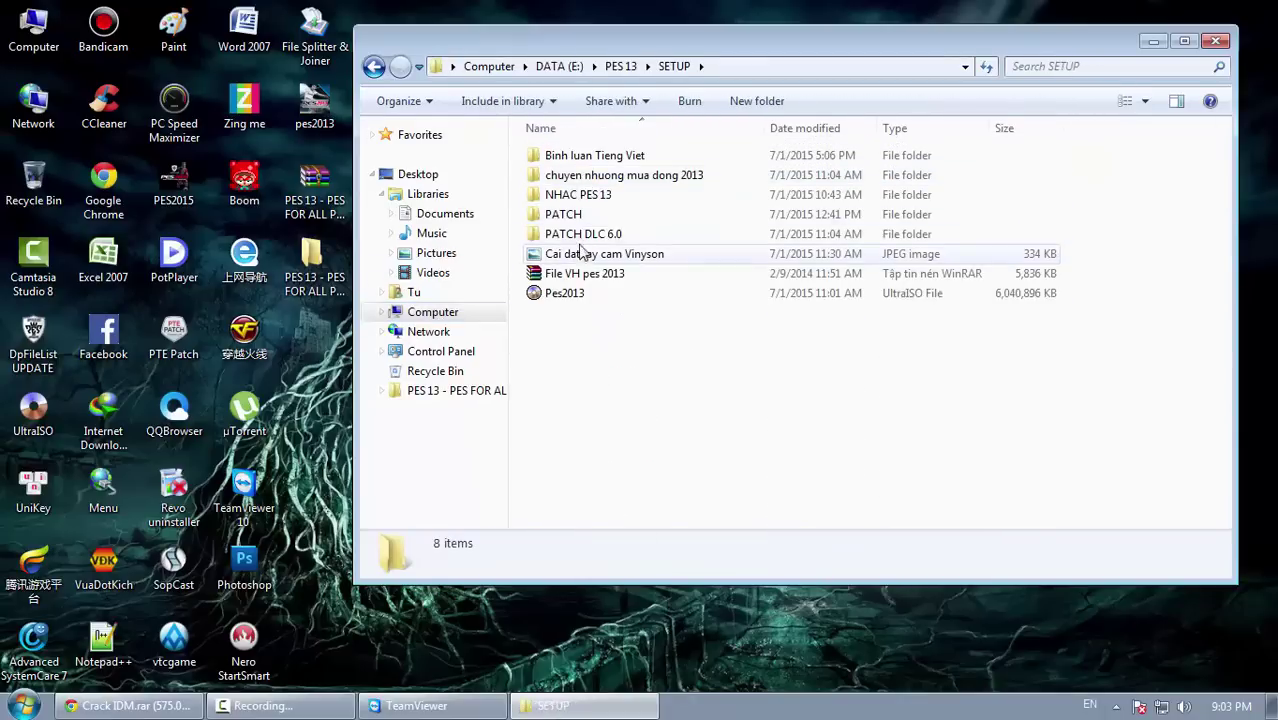
double_click(610, 241)
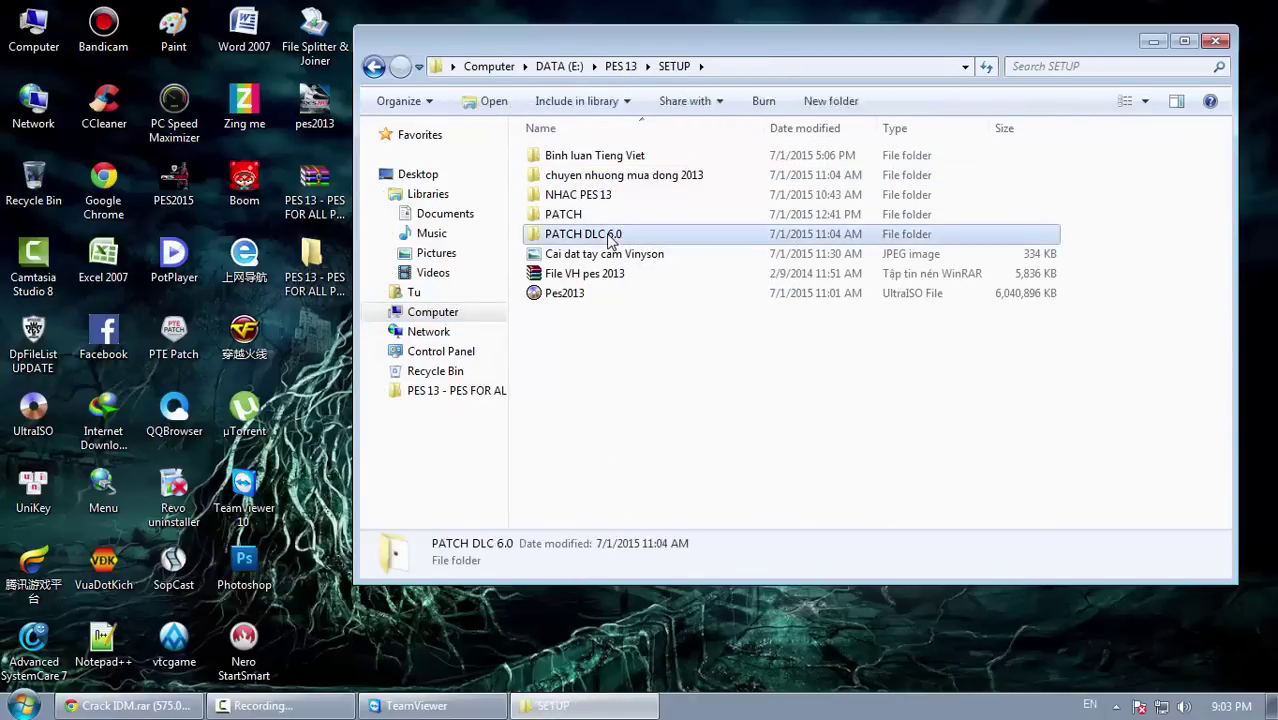
Step: Run Installer.exe from the inner folder of the PESEdit.com_2013_Patch_6.0 archive, and close the archive window
click(617, 160)
double_click(617, 160)
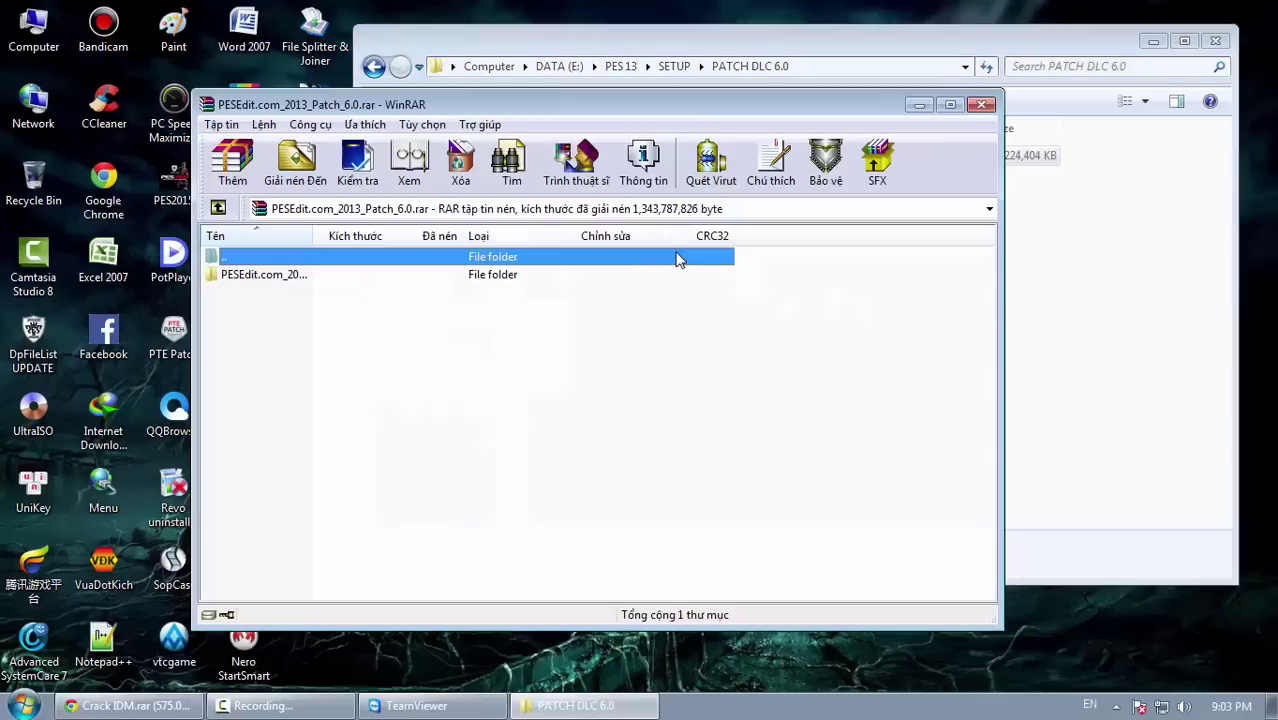
double_click(273, 276)
double_click(252, 276)
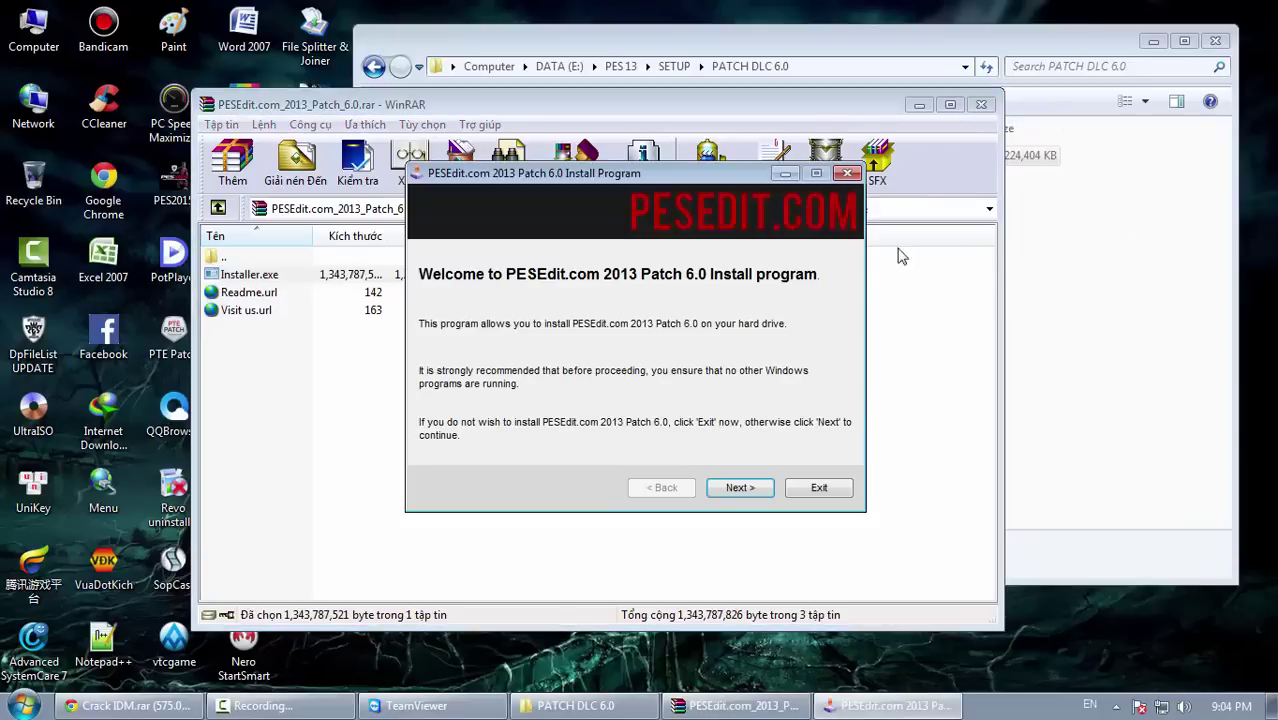
click(981, 104)
Step: Install PESEdit.com 2013 Patch 6.0 into the E:\PES 13\FULL directory
click(738, 487)
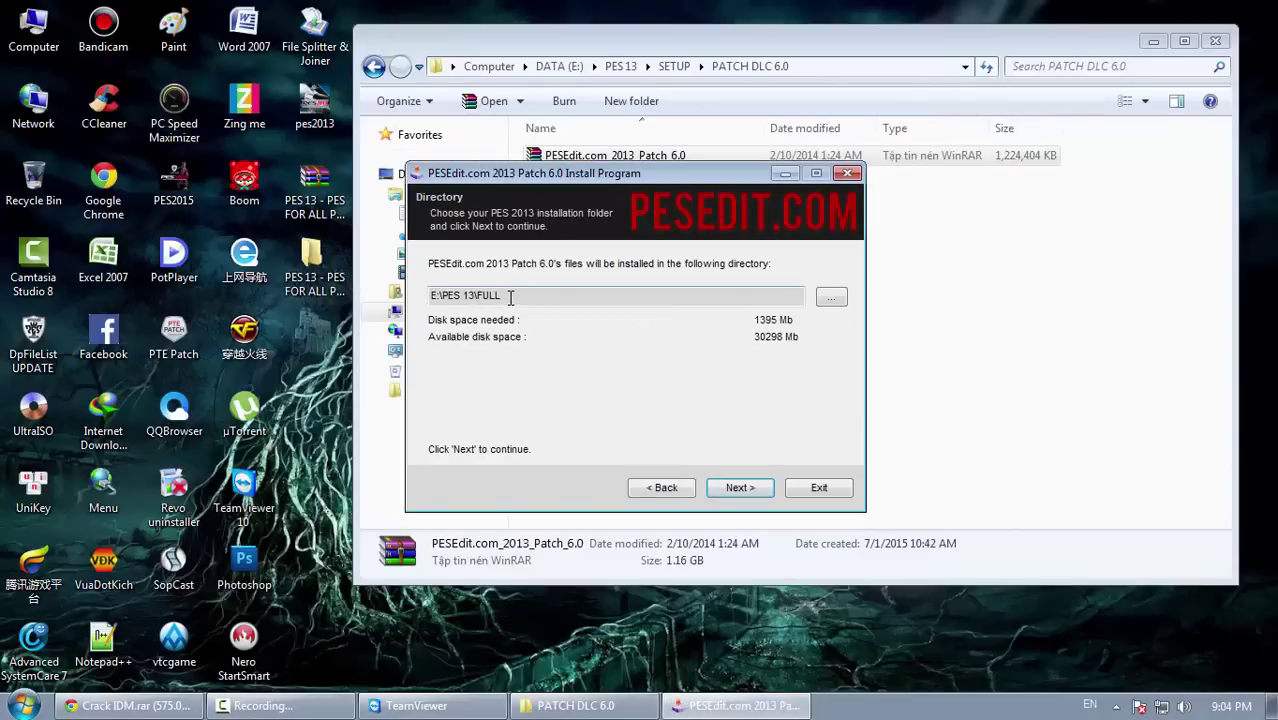
drag(509, 176, 551, 184)
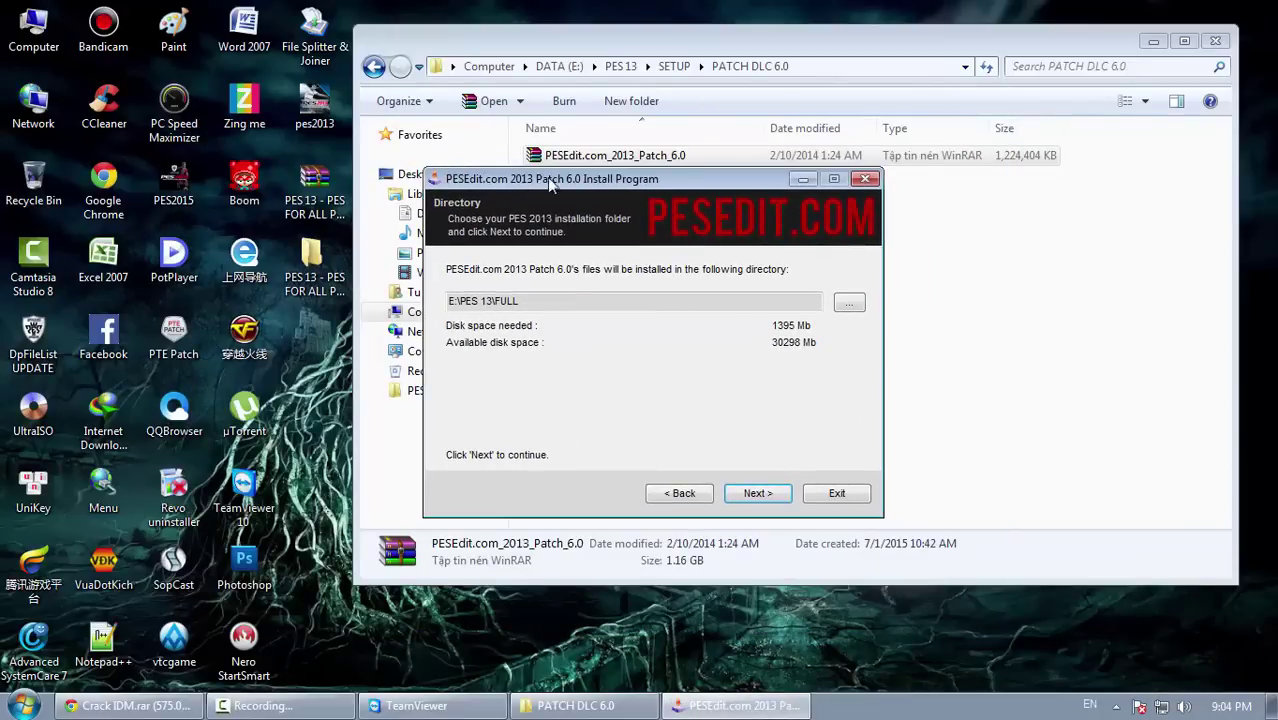
click(758, 497)
click(755, 493)
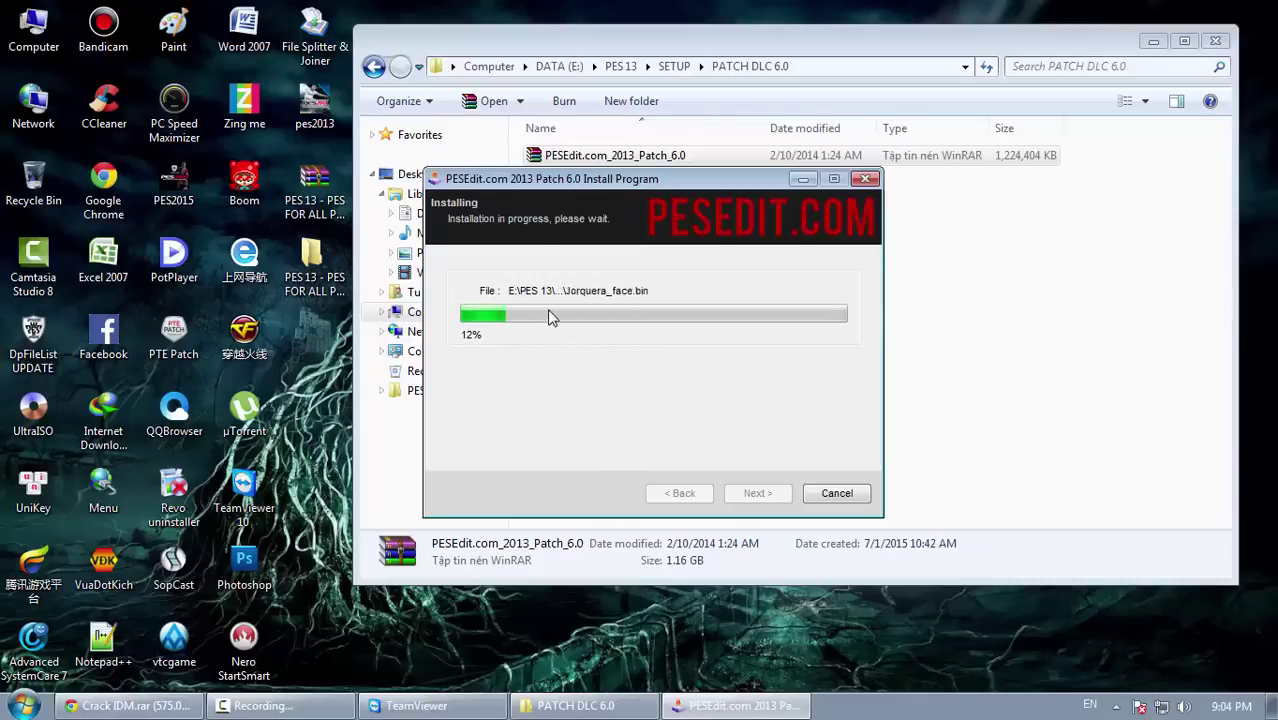
click(262, 706)
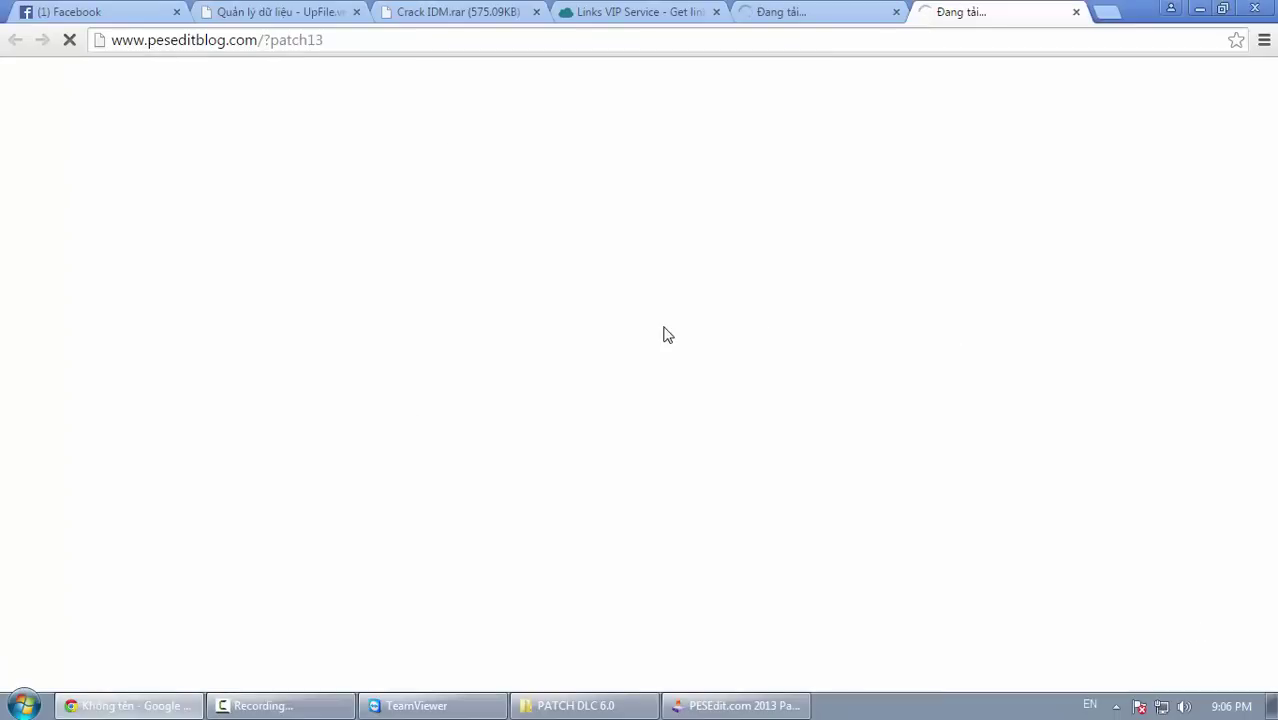
Step: Close the two PESEdit web pages opened by the installer and the PES EDIT SELECTOR window
click(1076, 12)
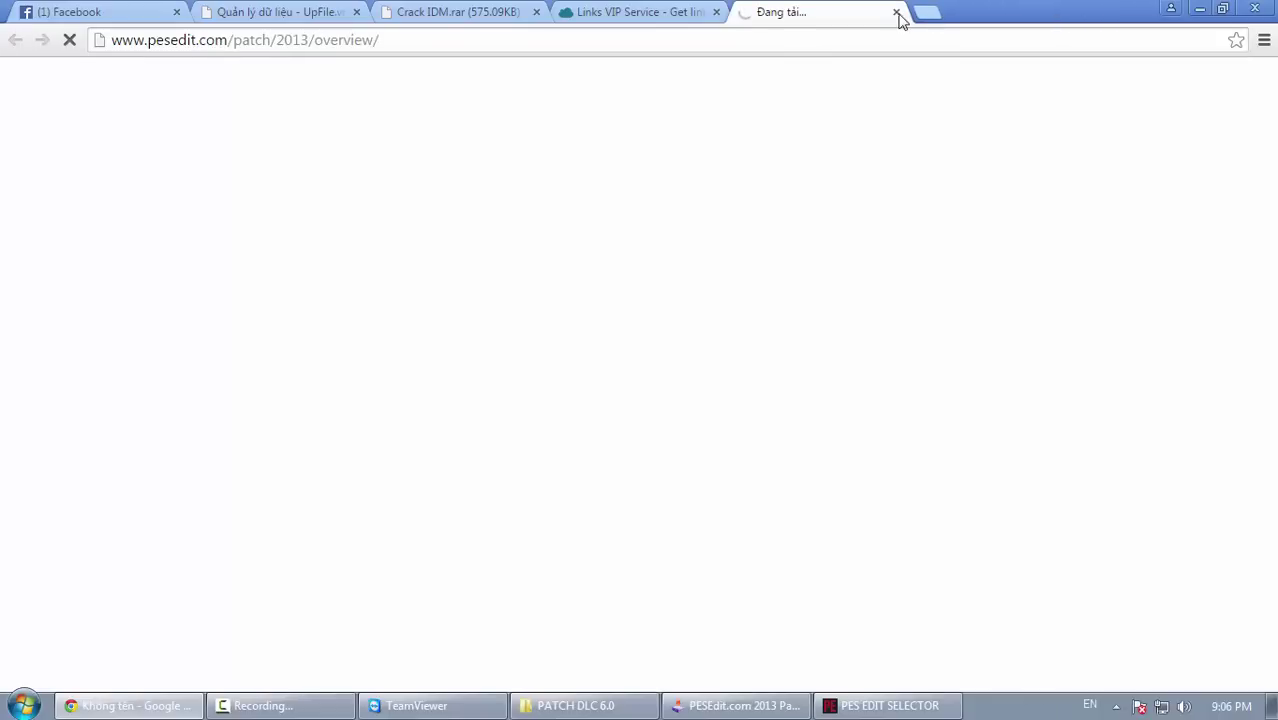
click(896, 13)
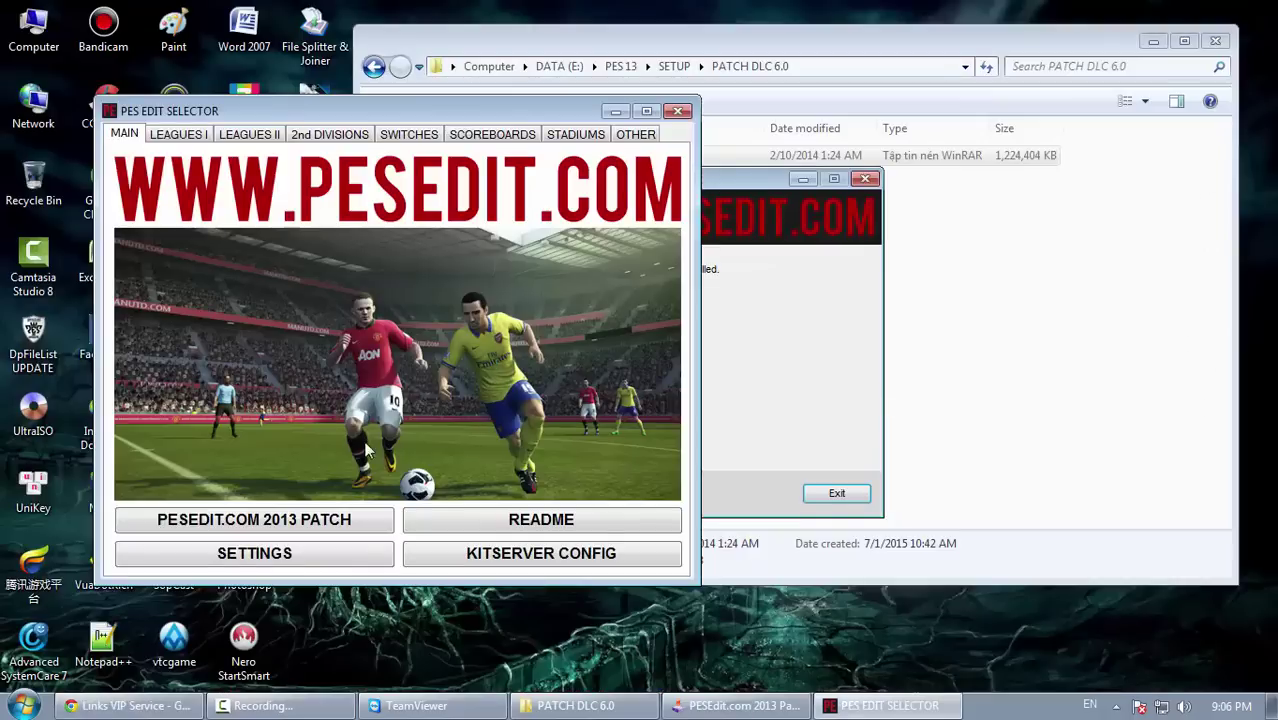
click(679, 111)
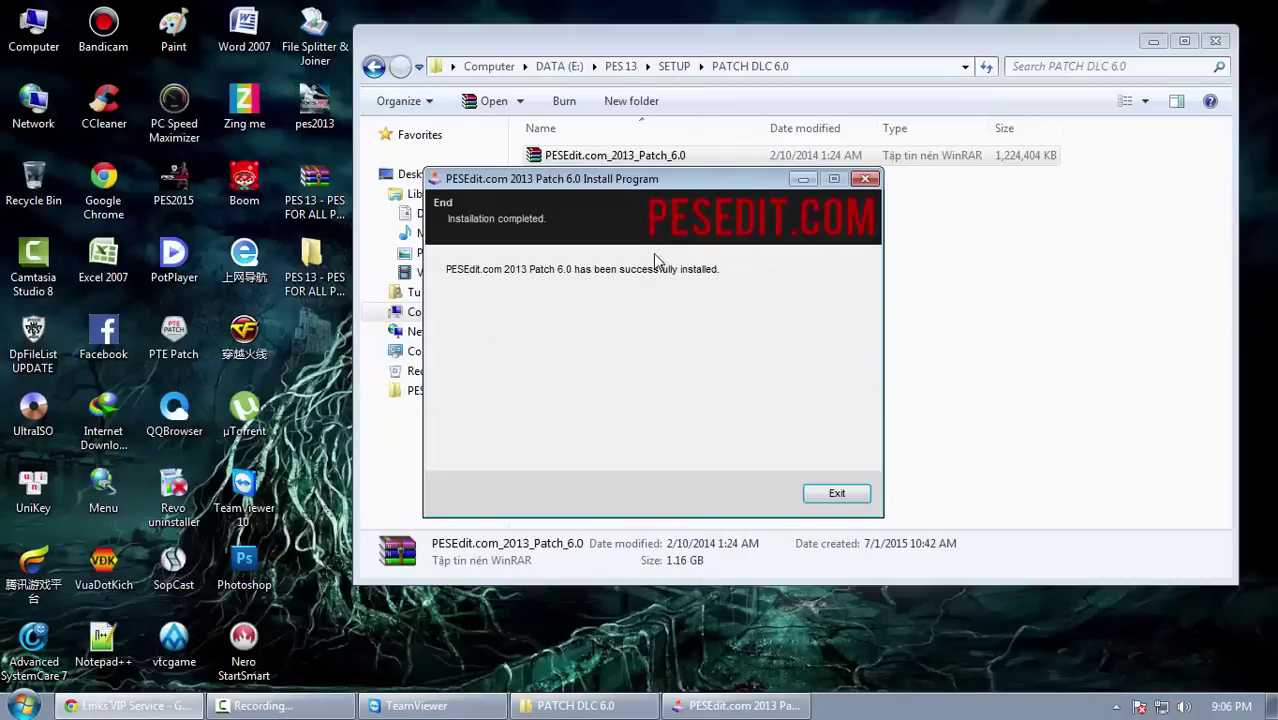
Step: Close the PESEdit.com 2013 Patch 6.0 Install Program window and clear the desktop
click(868, 182)
click(280, 705)
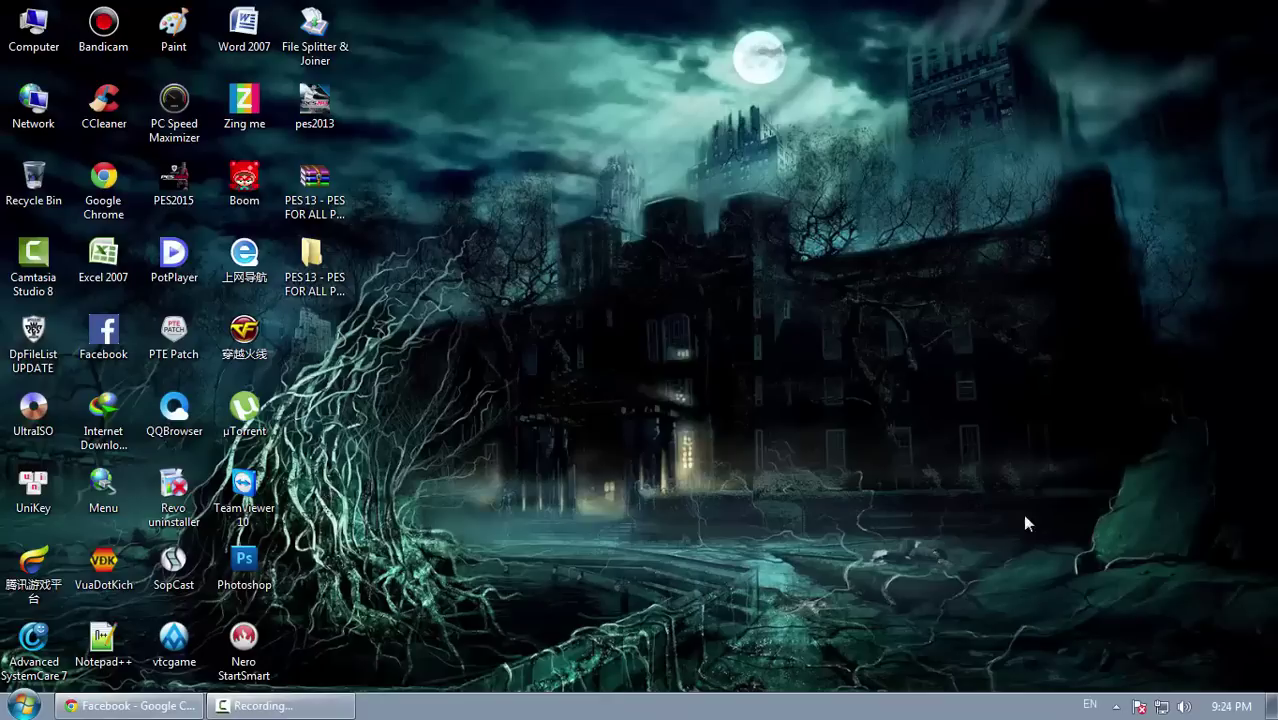
right_click(668, 229)
click(762, 280)
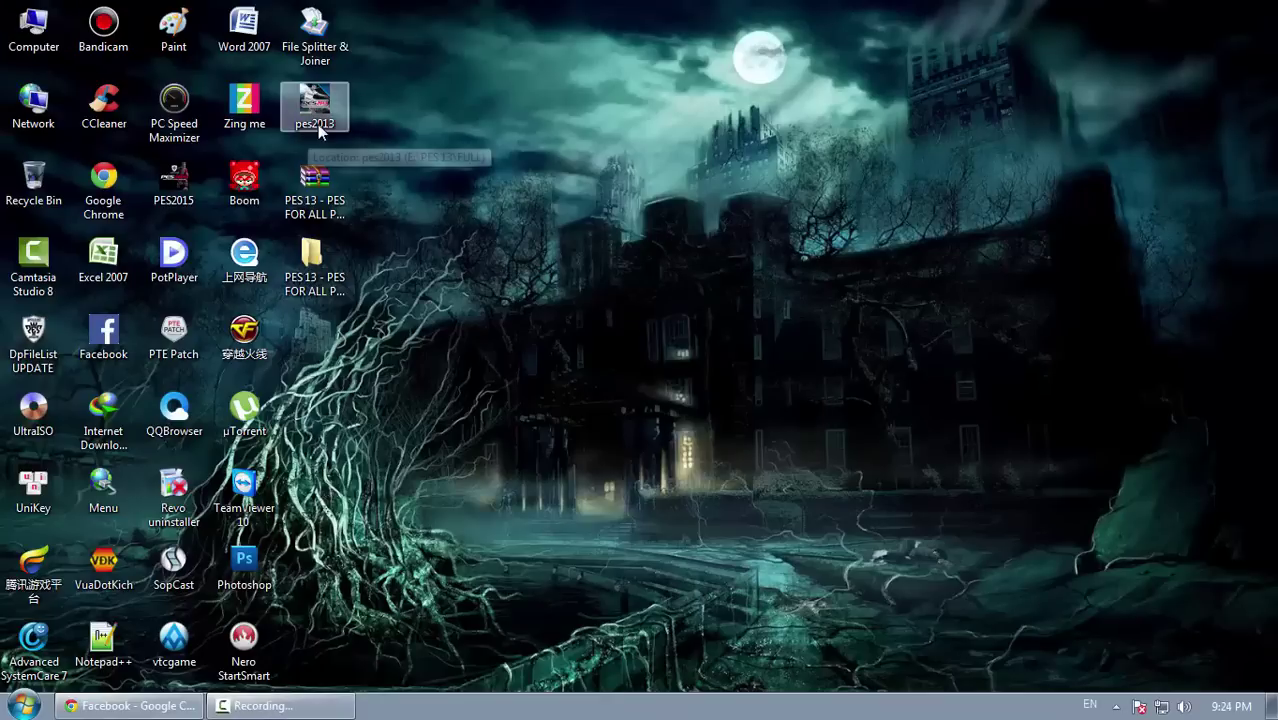
Step: Open the PES 13\FULL folder on the DATA (E:) drive
right_click(318, 130)
click(33, 28)
double_click(33, 28)
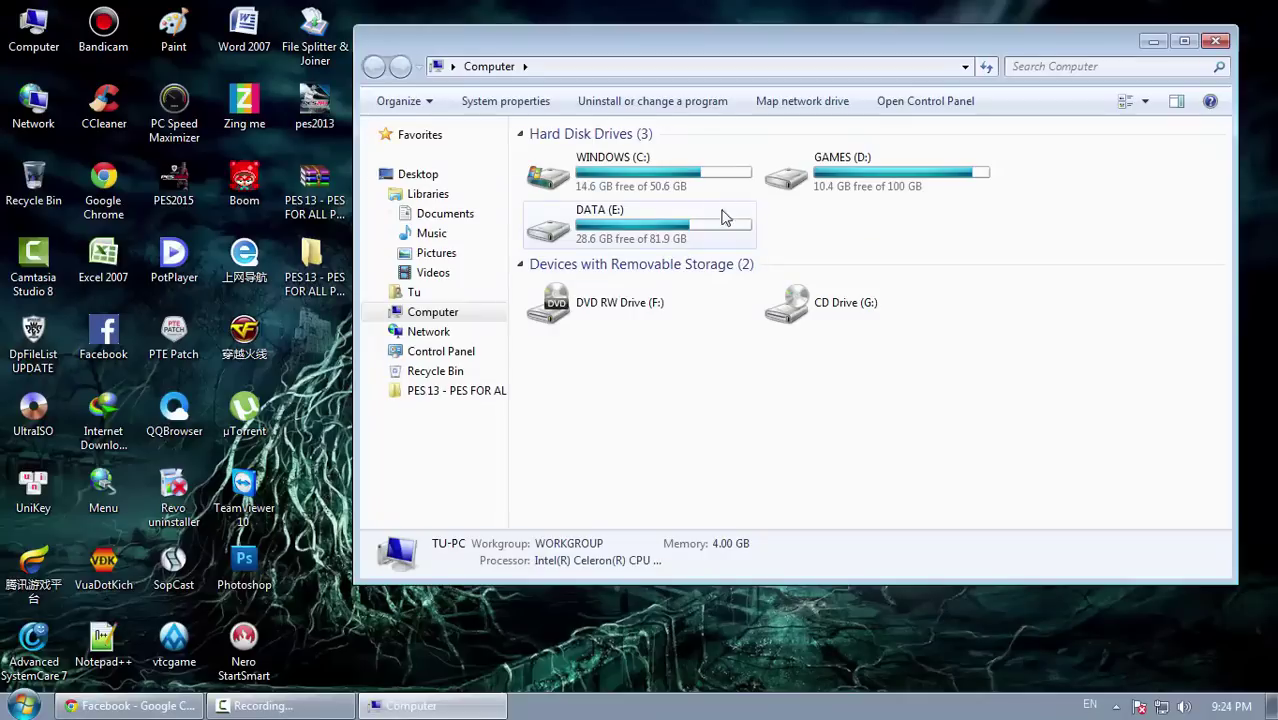
double_click(656, 222)
scroll(770, 278, down, 3)
double_click(585, 167)
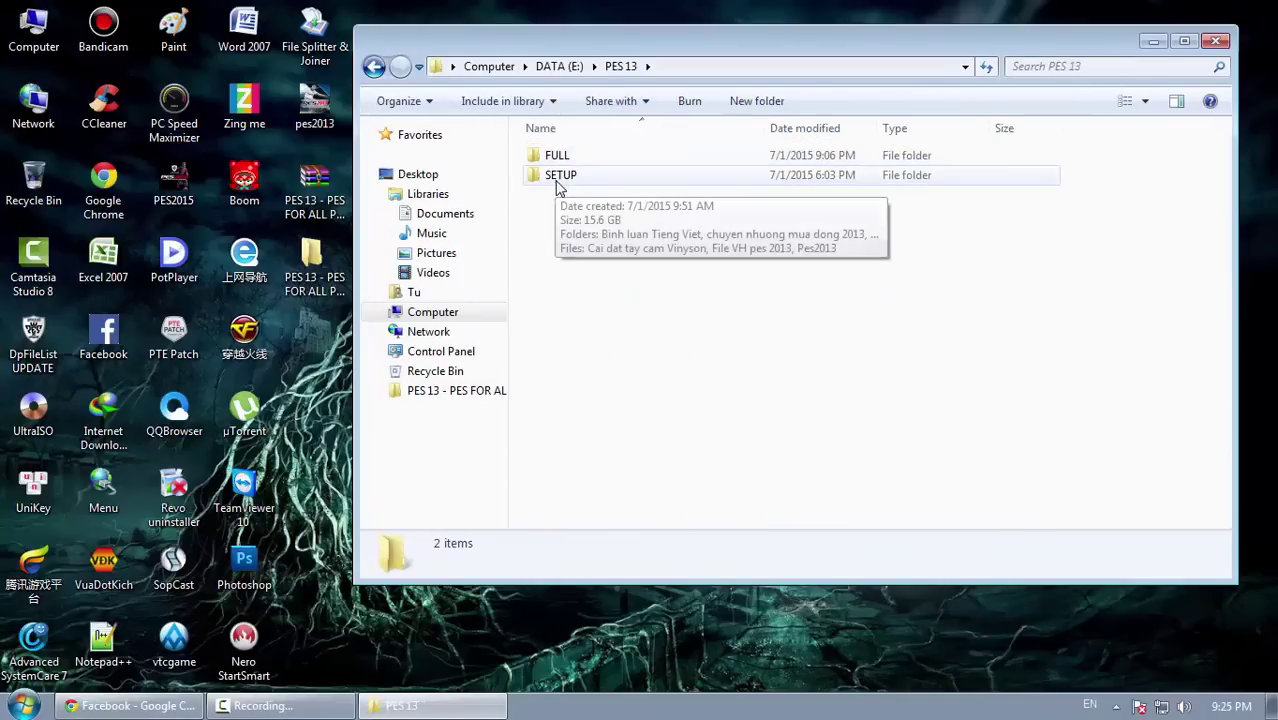
double_click(556, 157)
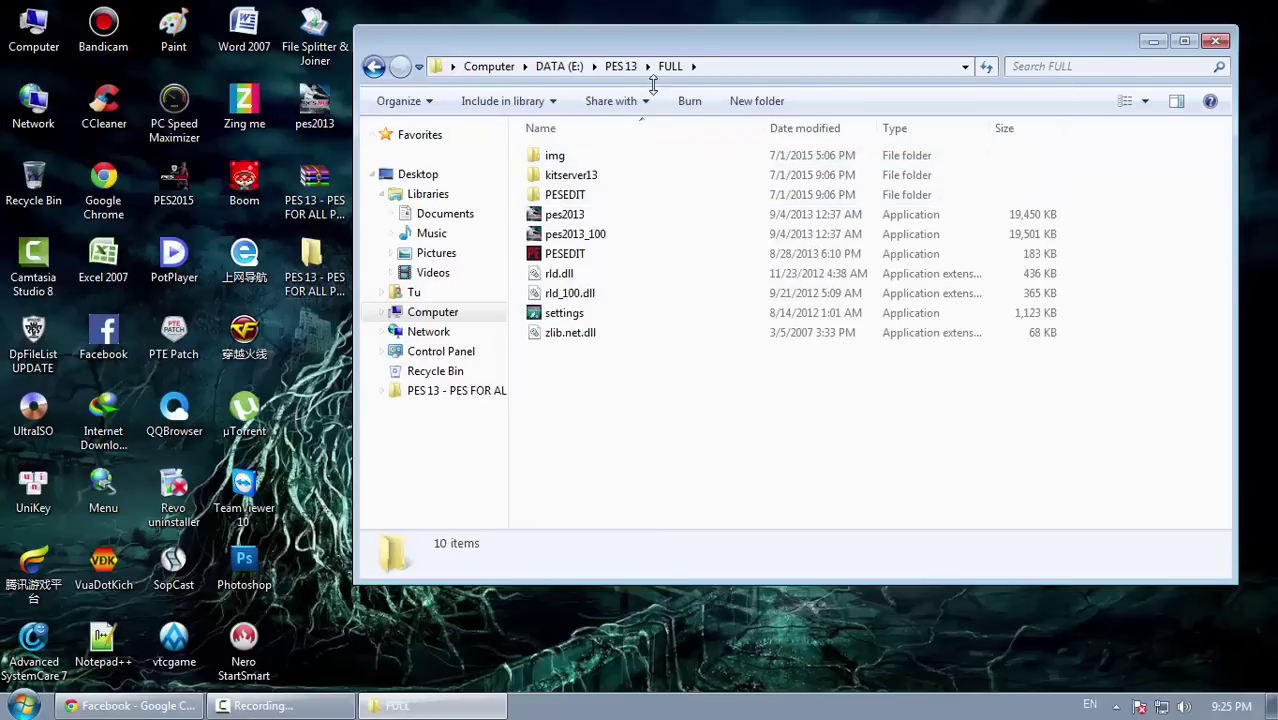
Step: Open the PES FOR ALL PATCH folder from the desktop's PES 13 - PES FOR ALL PATCH SEASON 15-16 folder in a window beside FULL
double_click(313, 265)
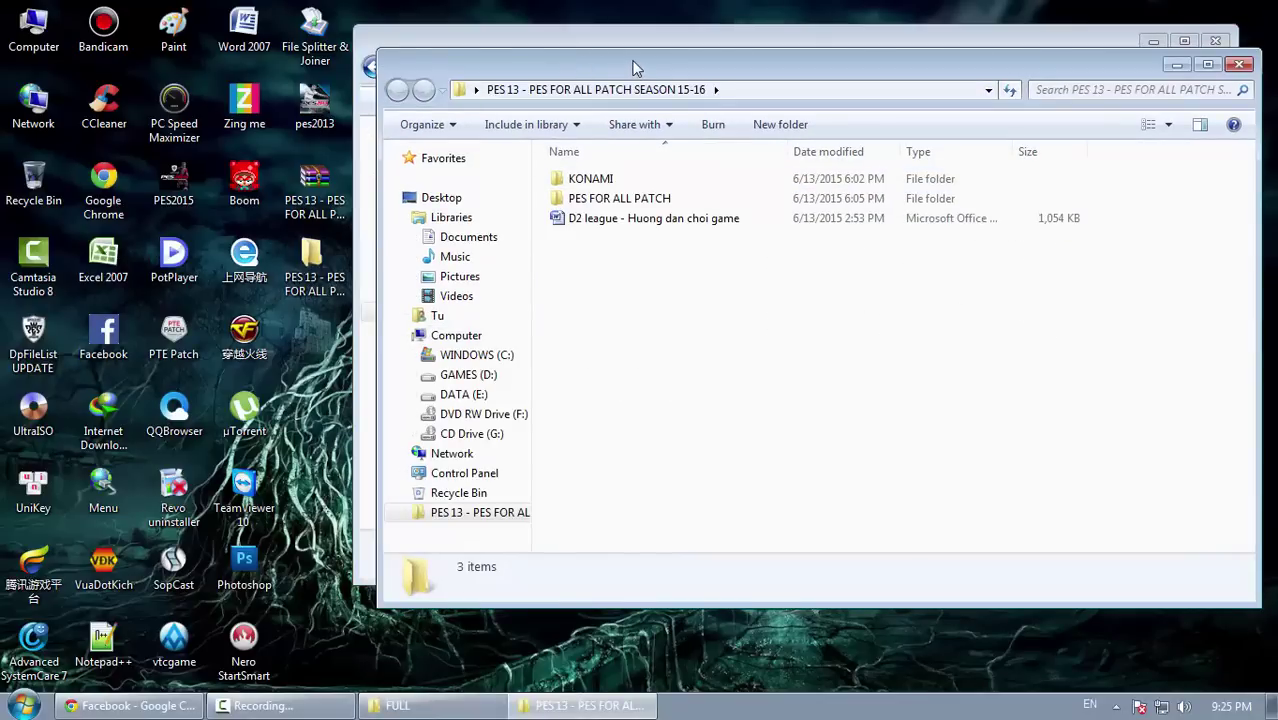
drag(632, 68, 866, 287)
double_click(745, 392)
Step: Permanently delete the kitserver13 folder from E:\PES 13\FULL
click(580, 180)
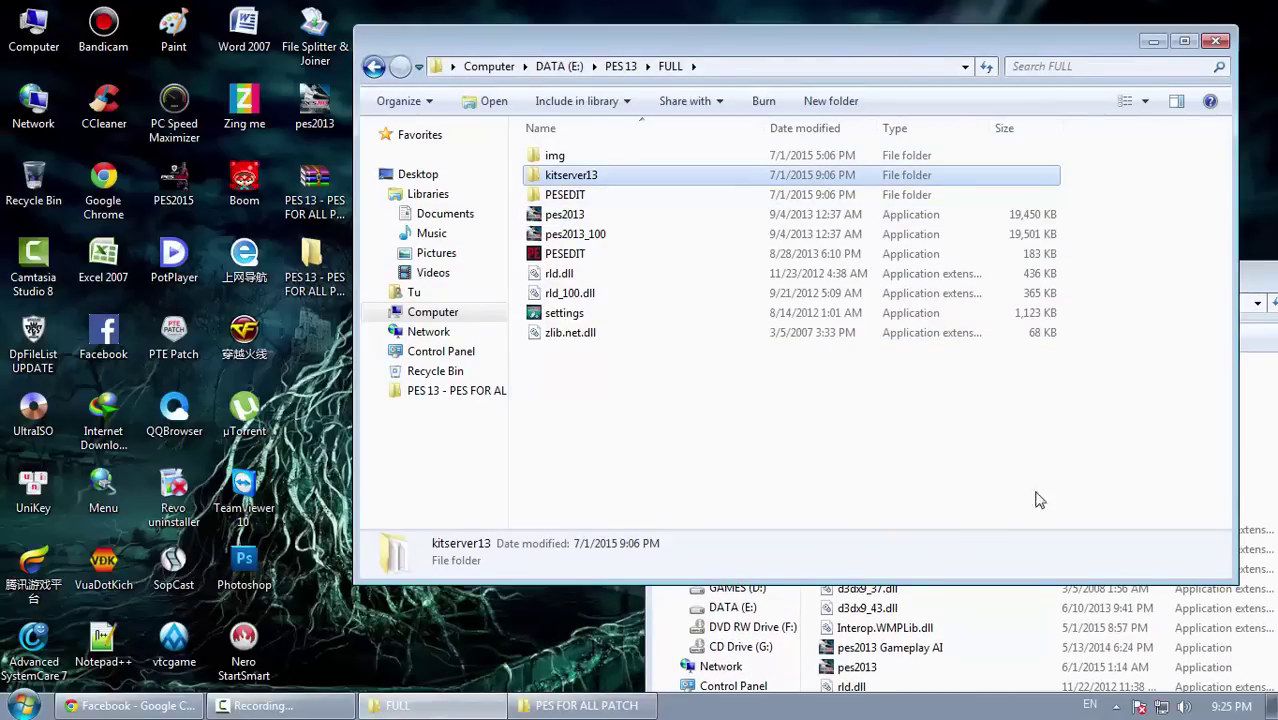
click(1250, 290)
key(ctrl+v)
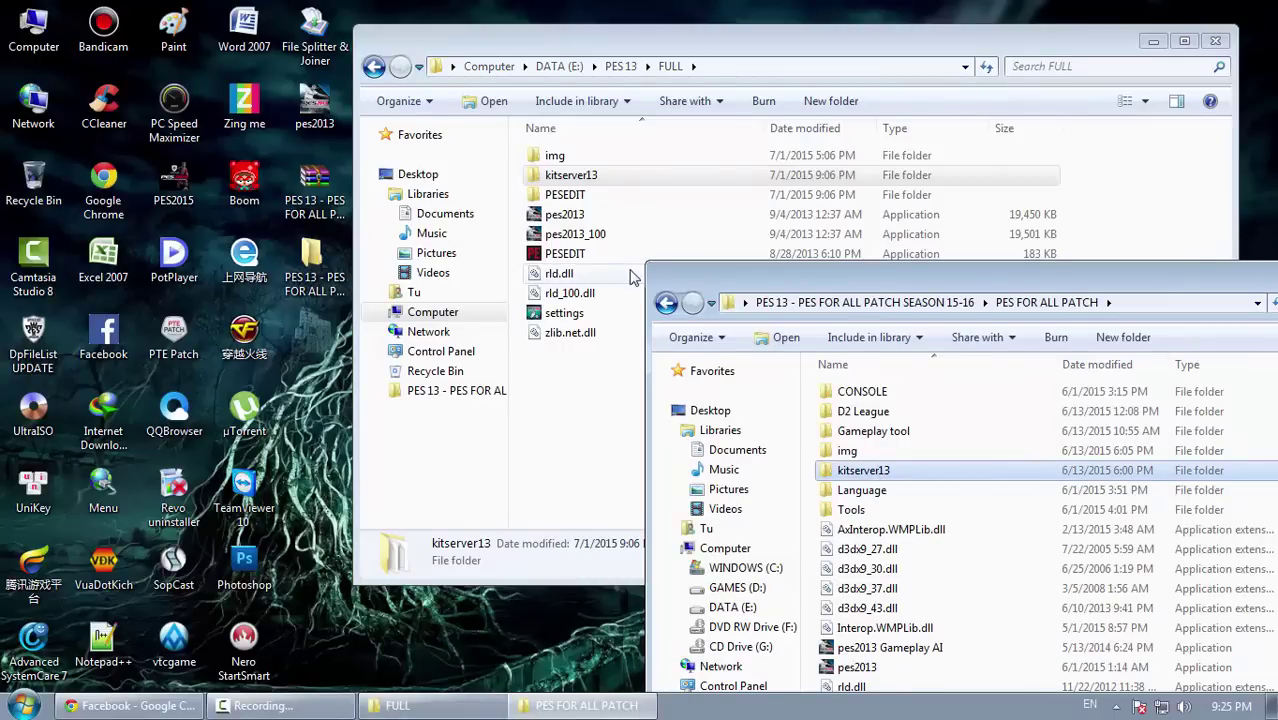
right_click(566, 178)
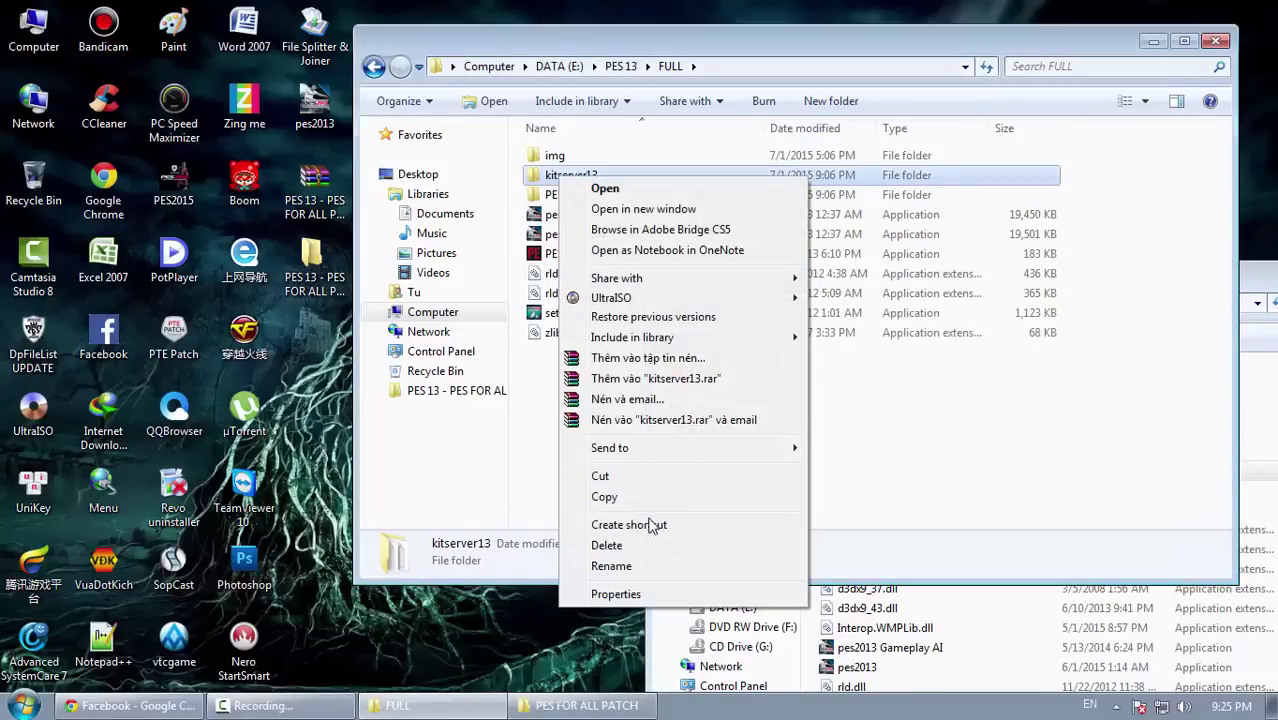
click(634, 550)
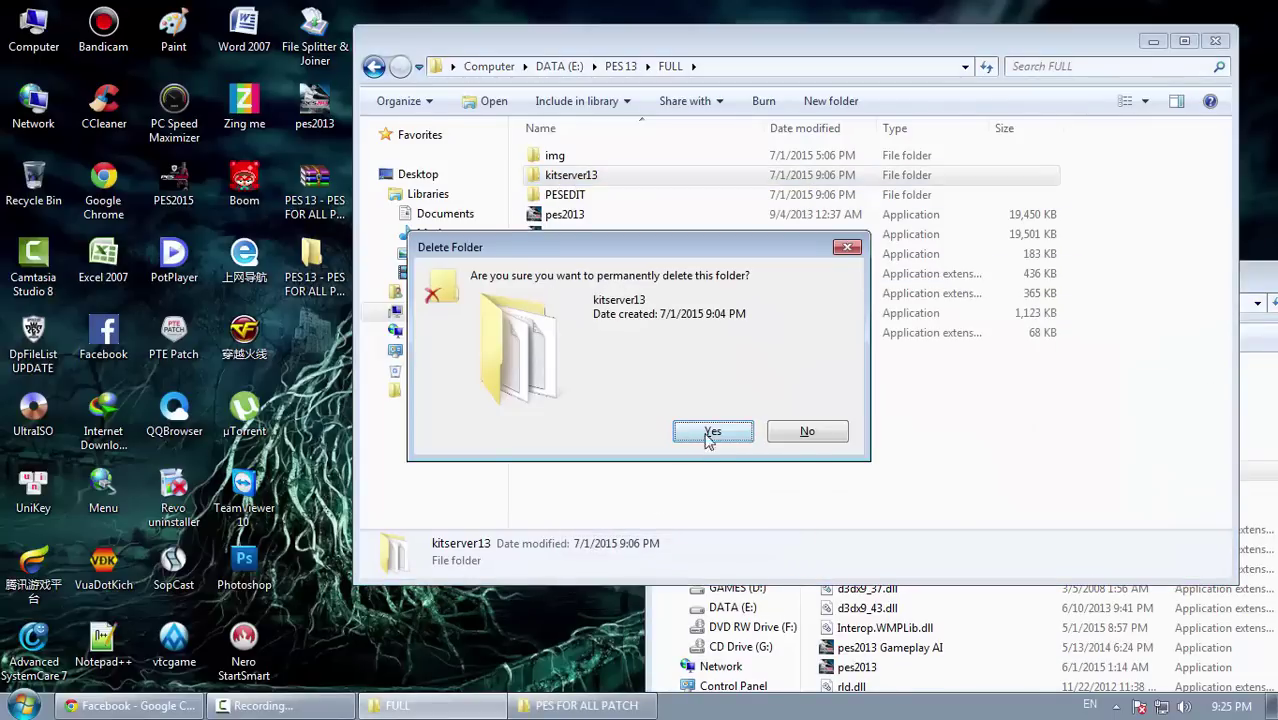
click(712, 432)
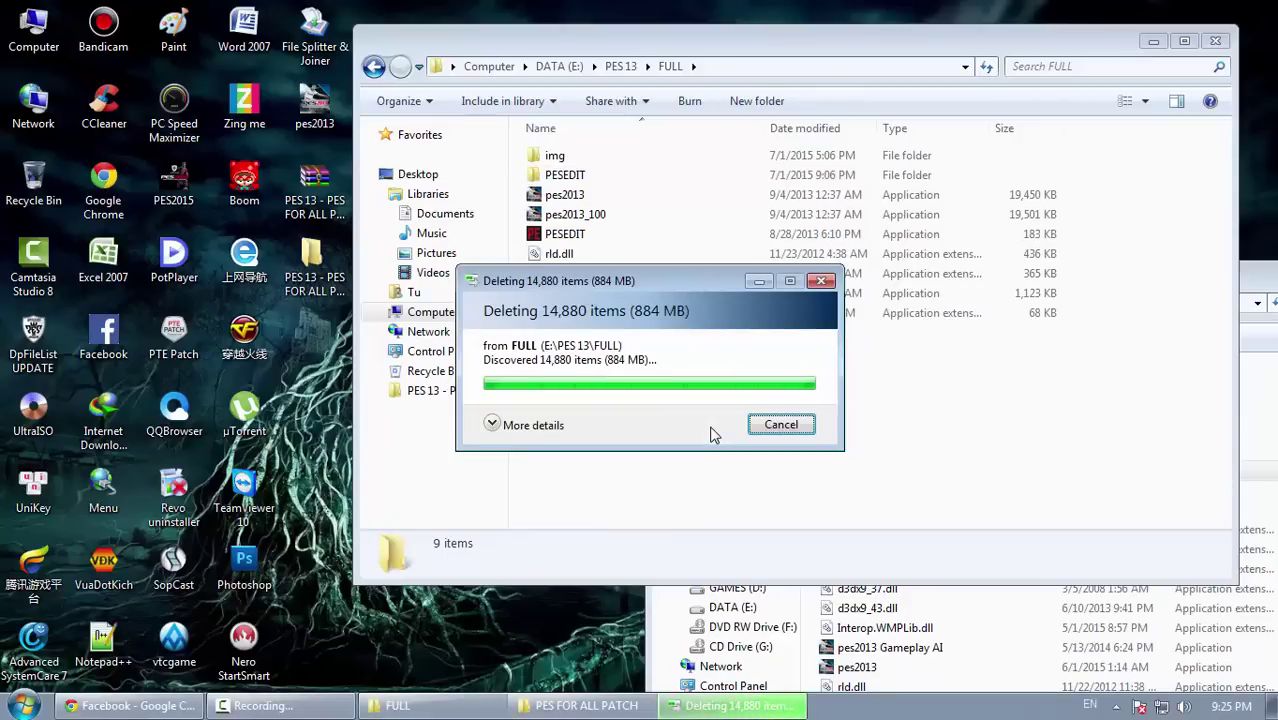
Step: Copy the kitserver13 folder from PES FOR ALL PATCH into E:\PES 13\FULL
click(1268, 278)
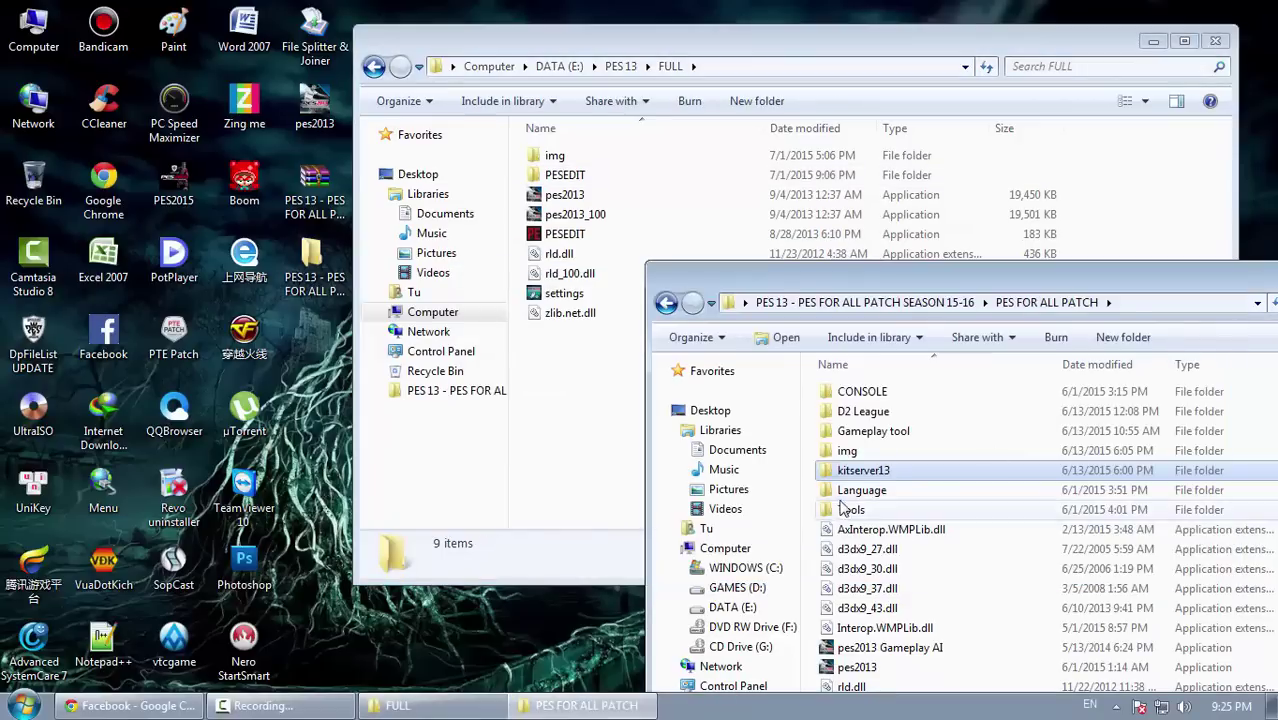
right_click(858, 474)
click(903, 364)
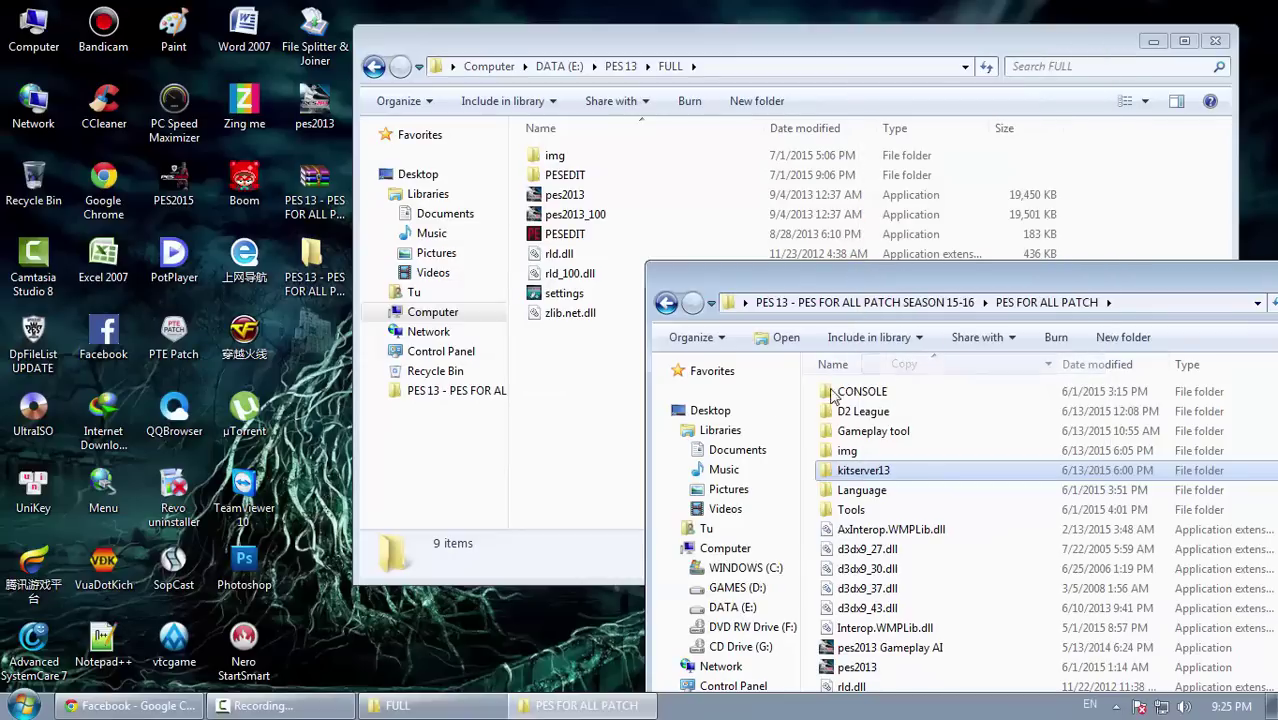
right_click(568, 364)
click(640, 493)
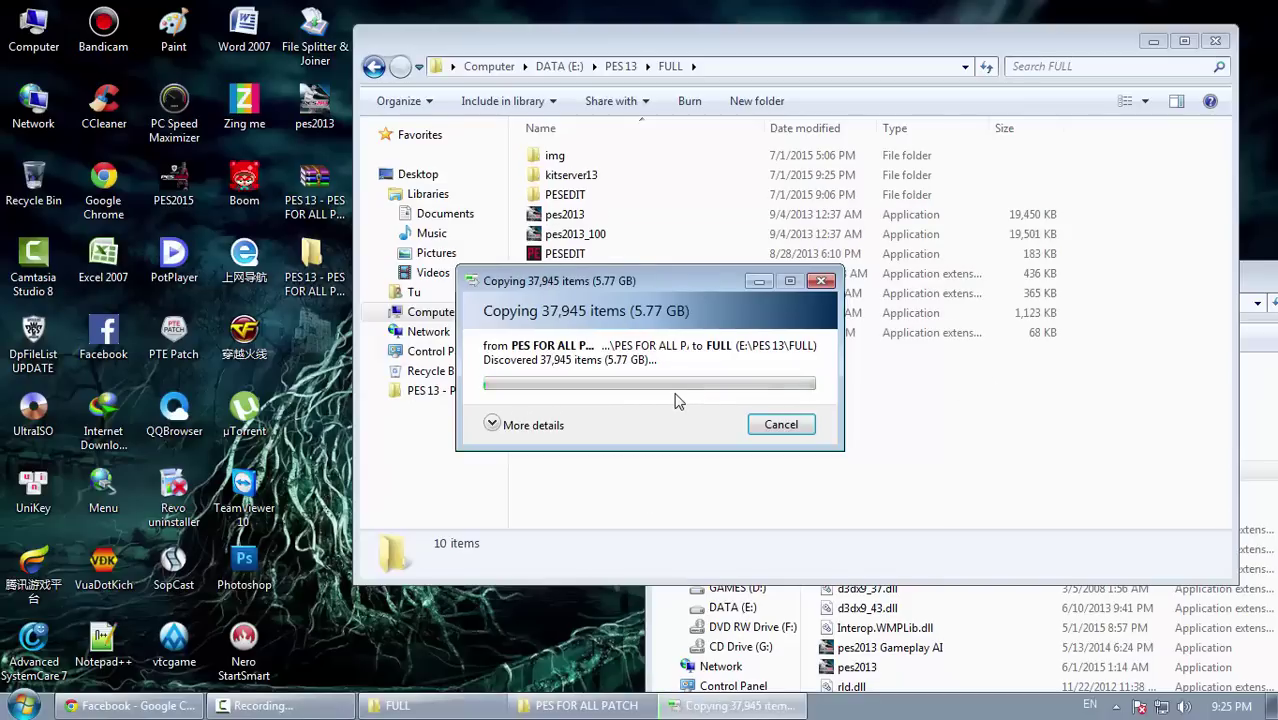
click(1245, 297)
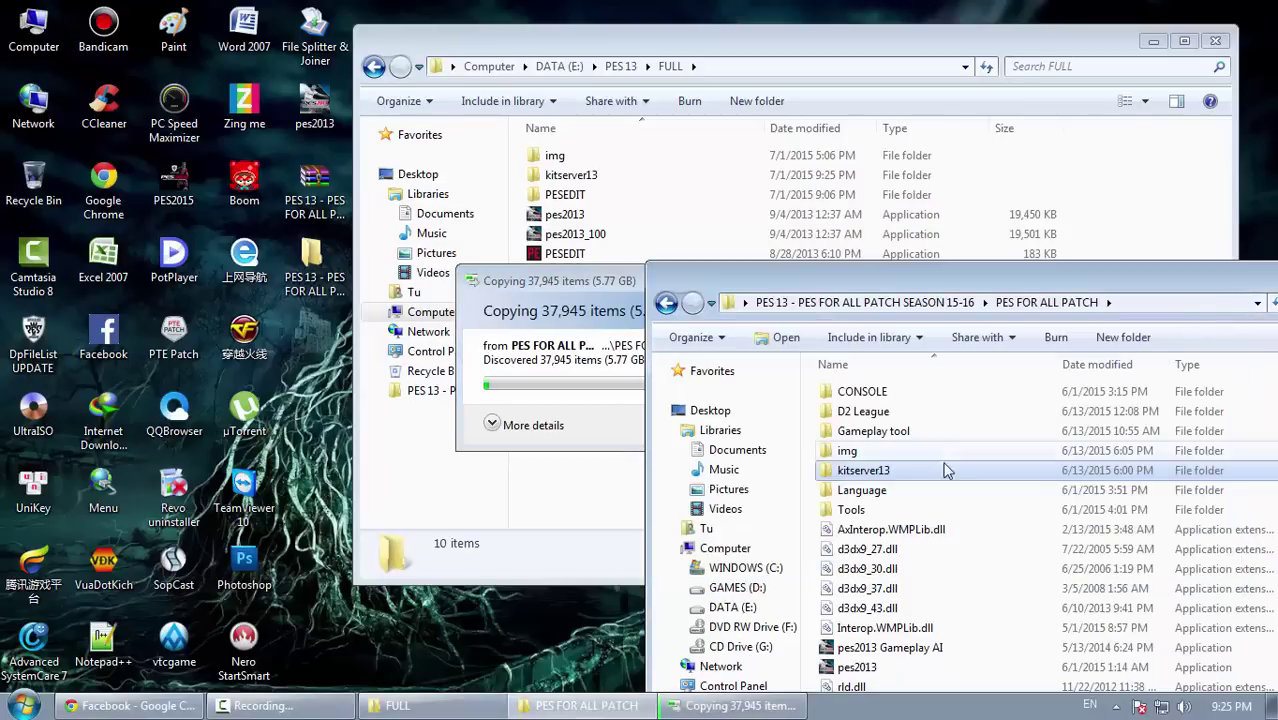
click(884, 482)
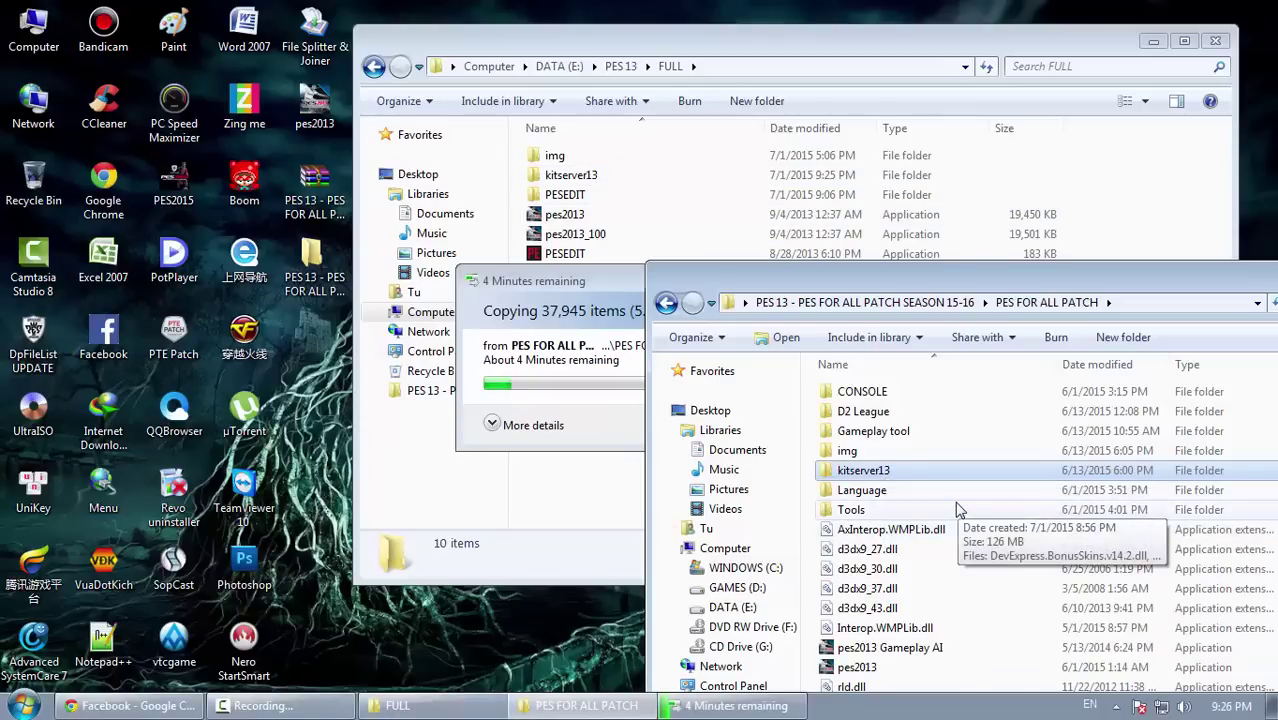
right_click(873, 476)
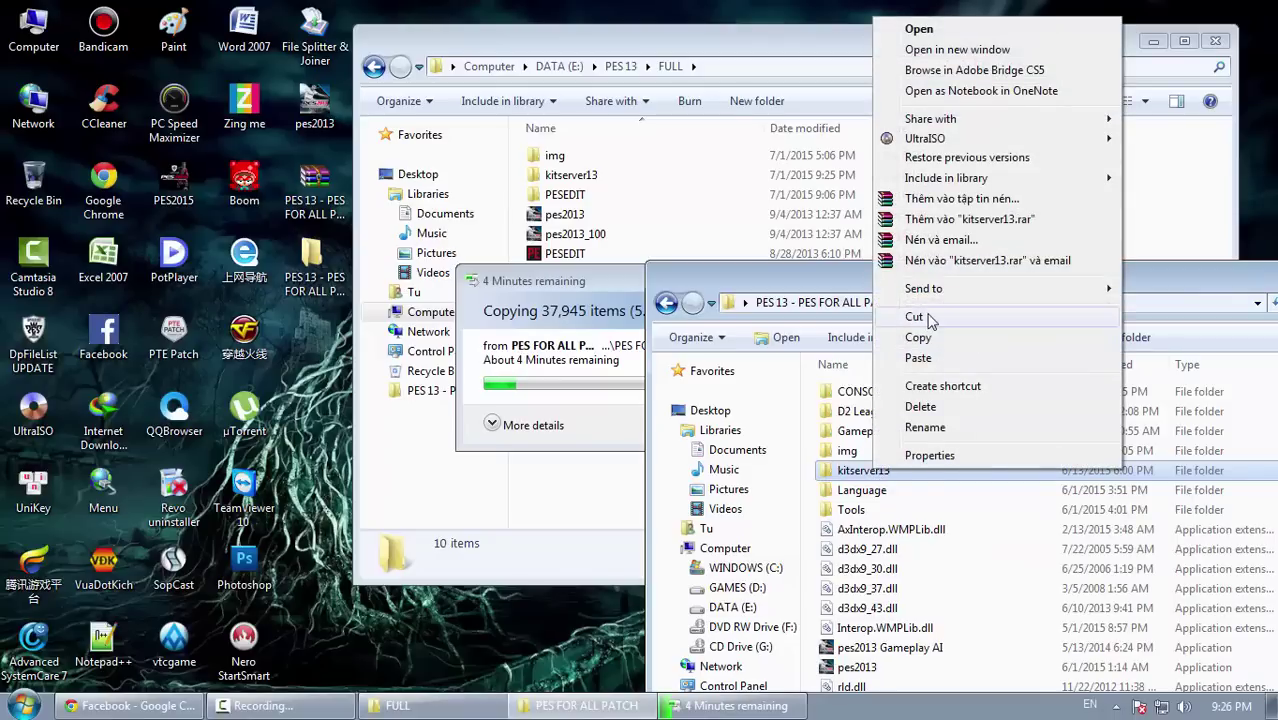
click(778, 262)
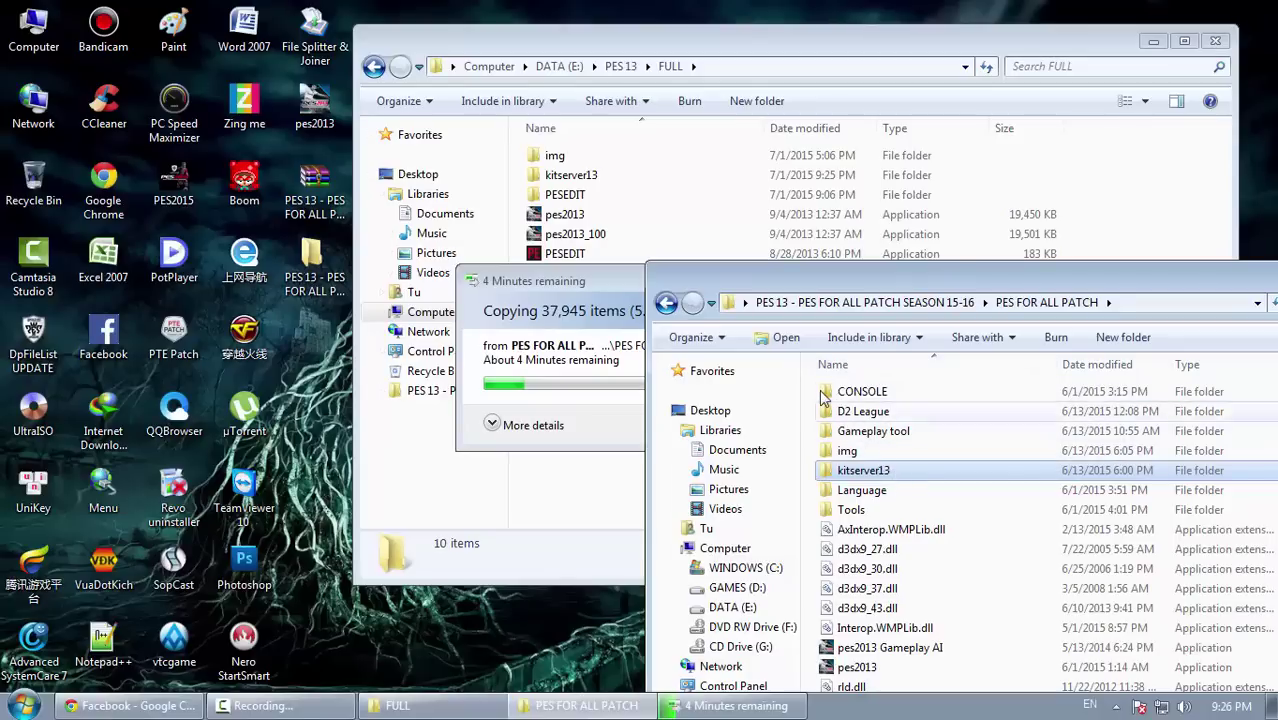
click(583, 280)
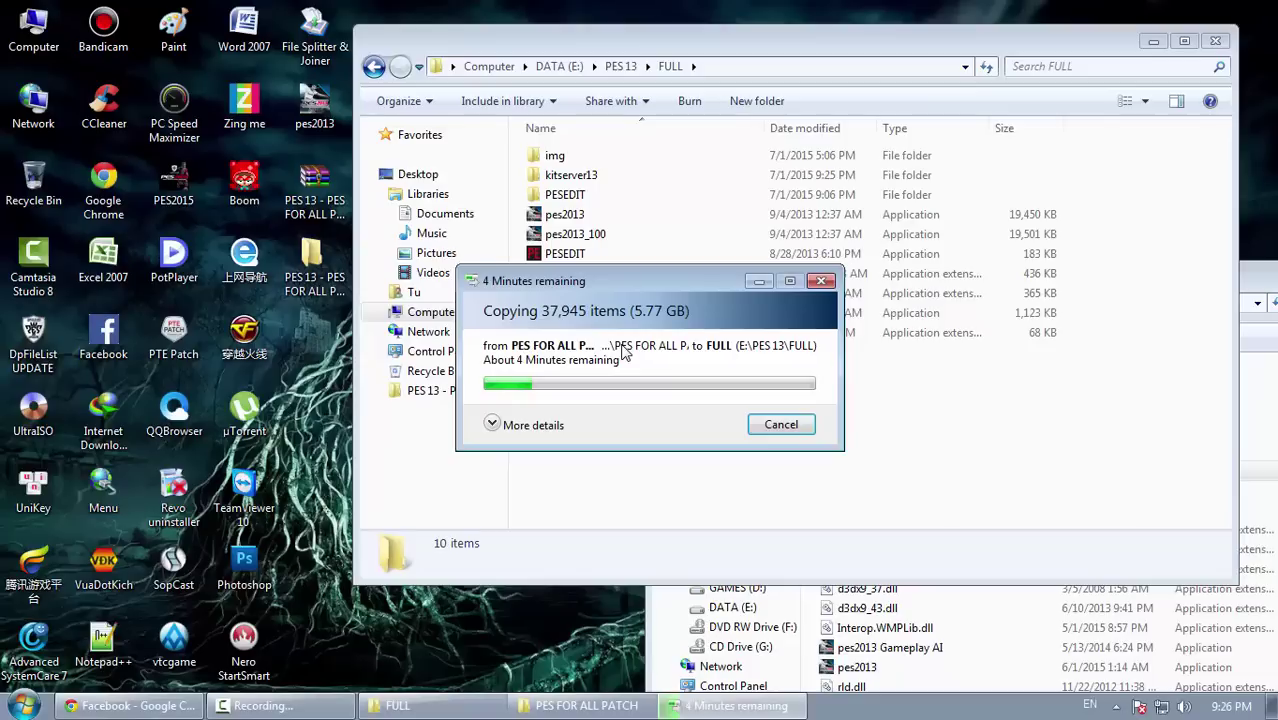
Step: Examine the files in the img folder of PES FOR ALL PATCH while the kitserver13 copy runs
drag(1268, 285, 1198, 215)
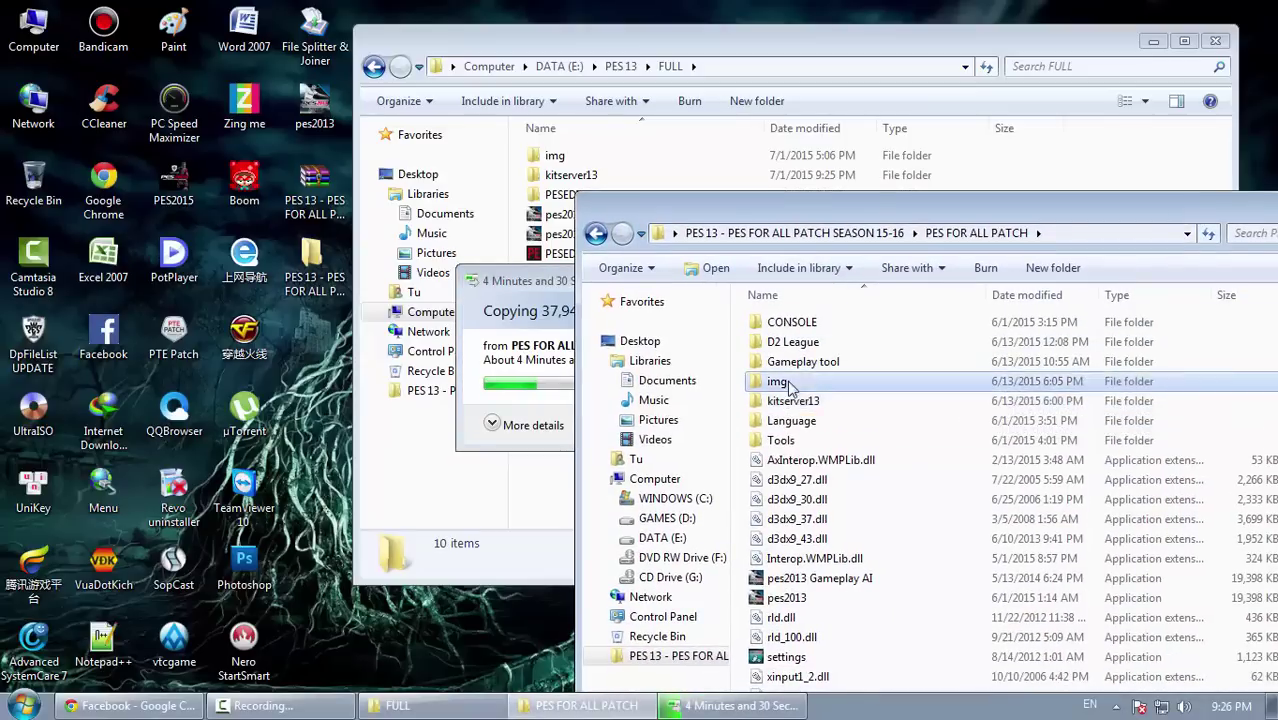
double_click(777, 381)
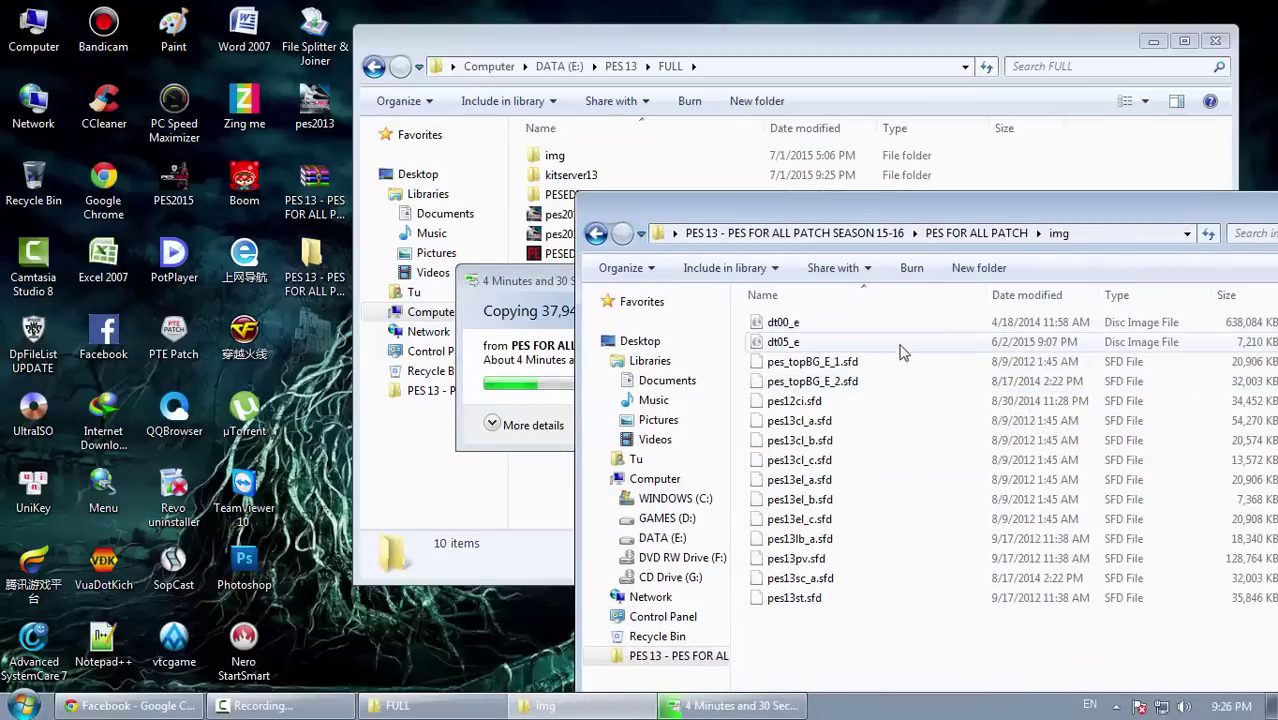
click(596, 233)
double_click(828, 378)
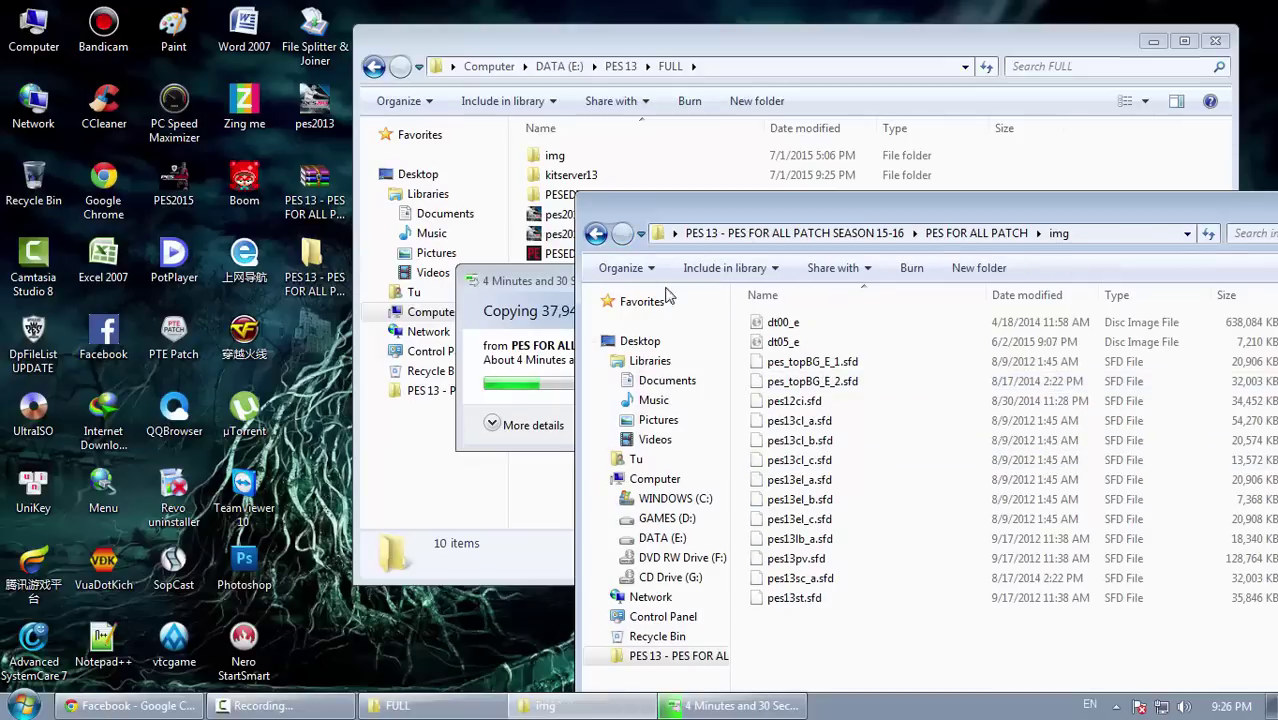
click(596, 233)
double_click(820, 379)
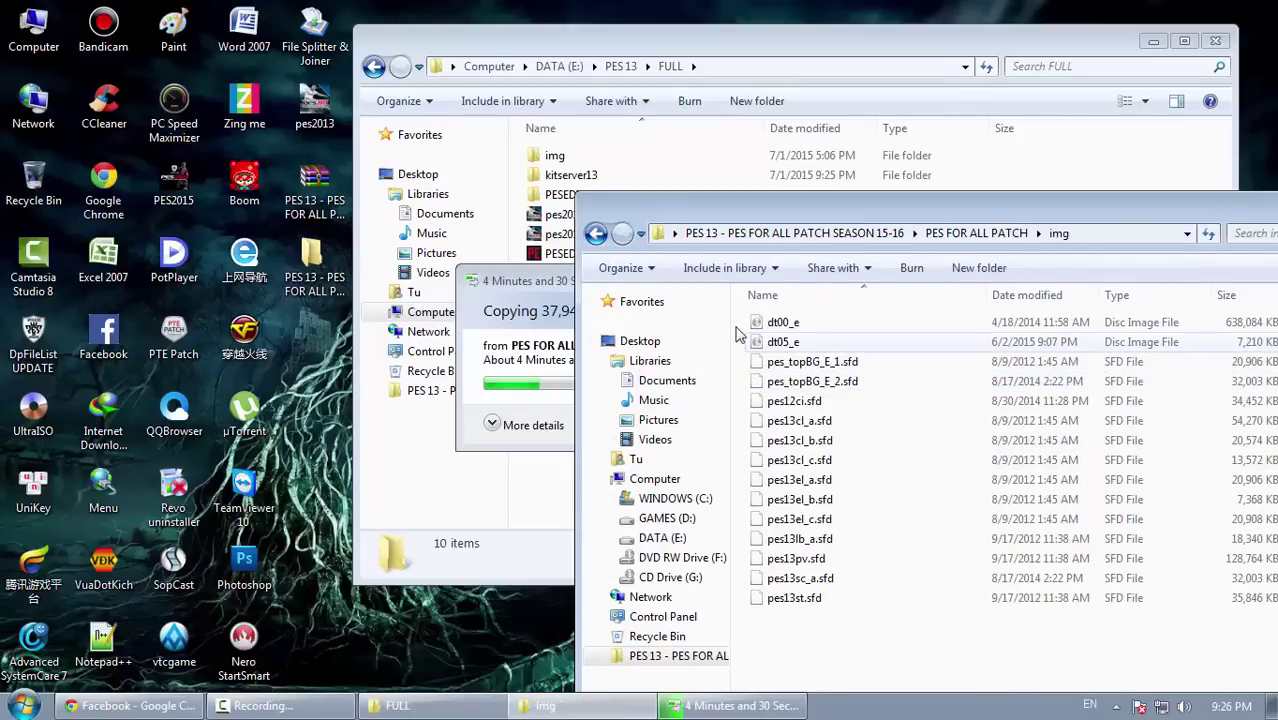
click(596, 233)
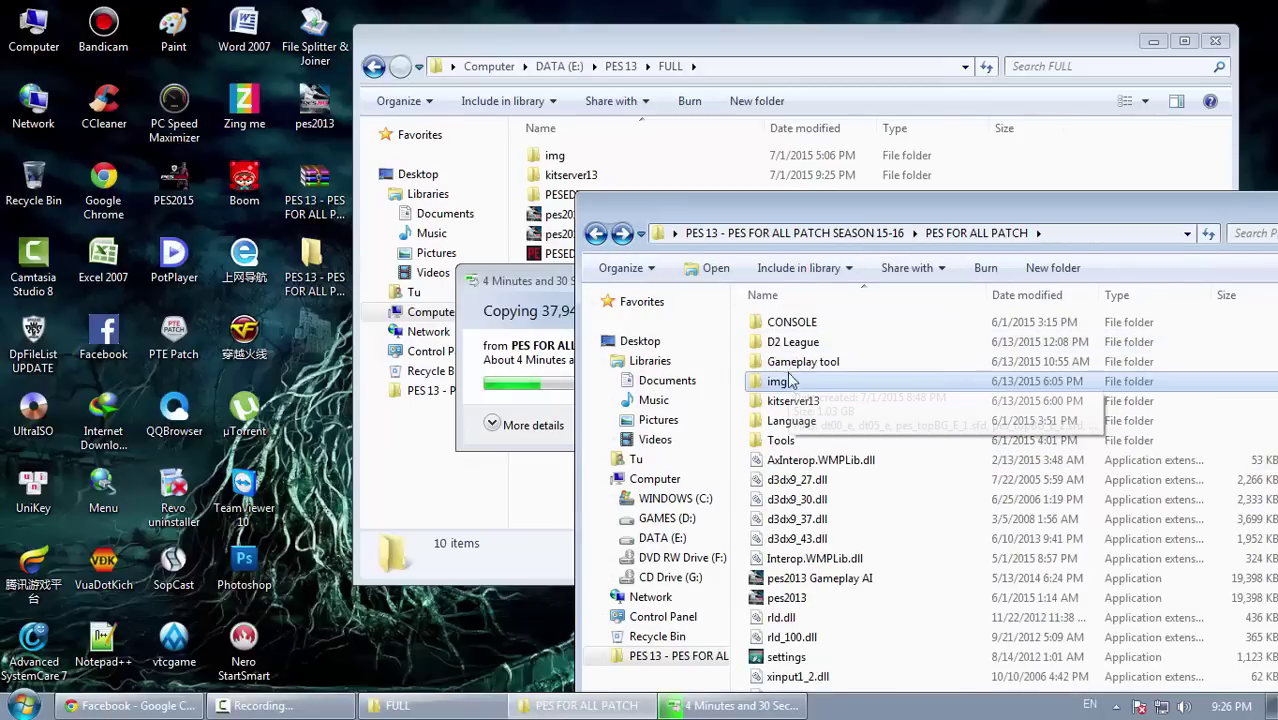
double_click(785, 381)
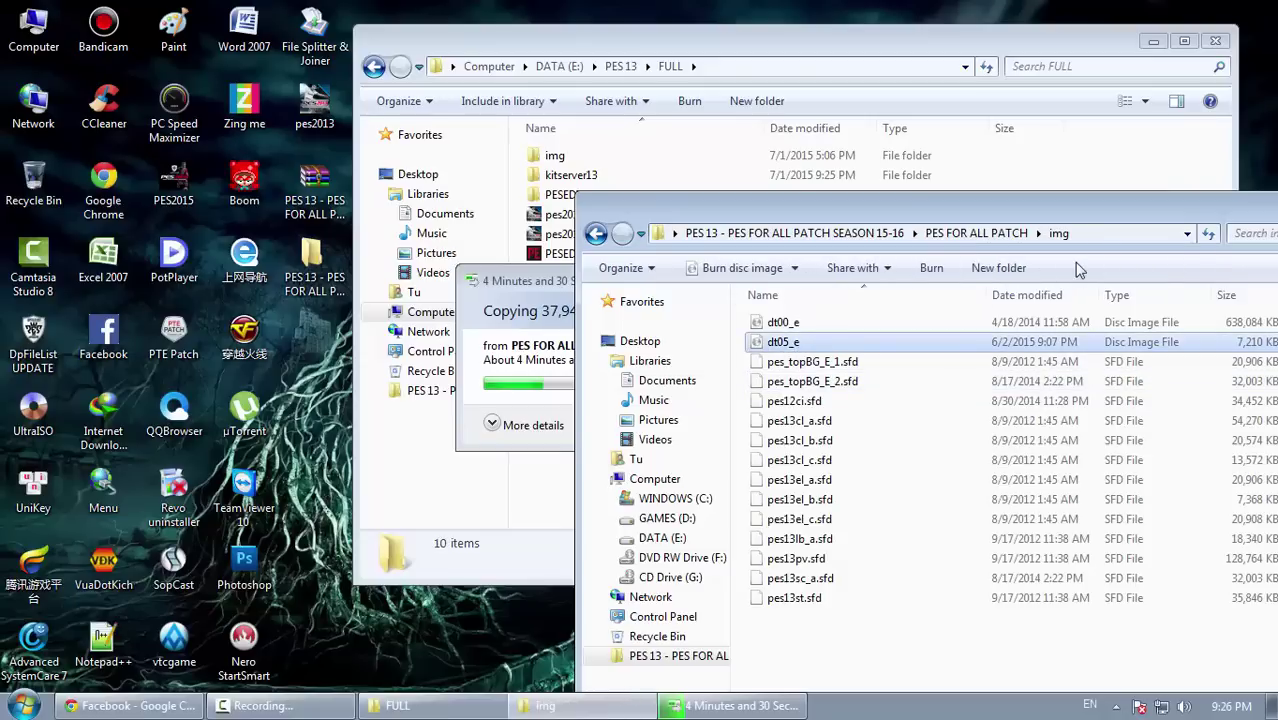
drag(995, 216, 966, 269)
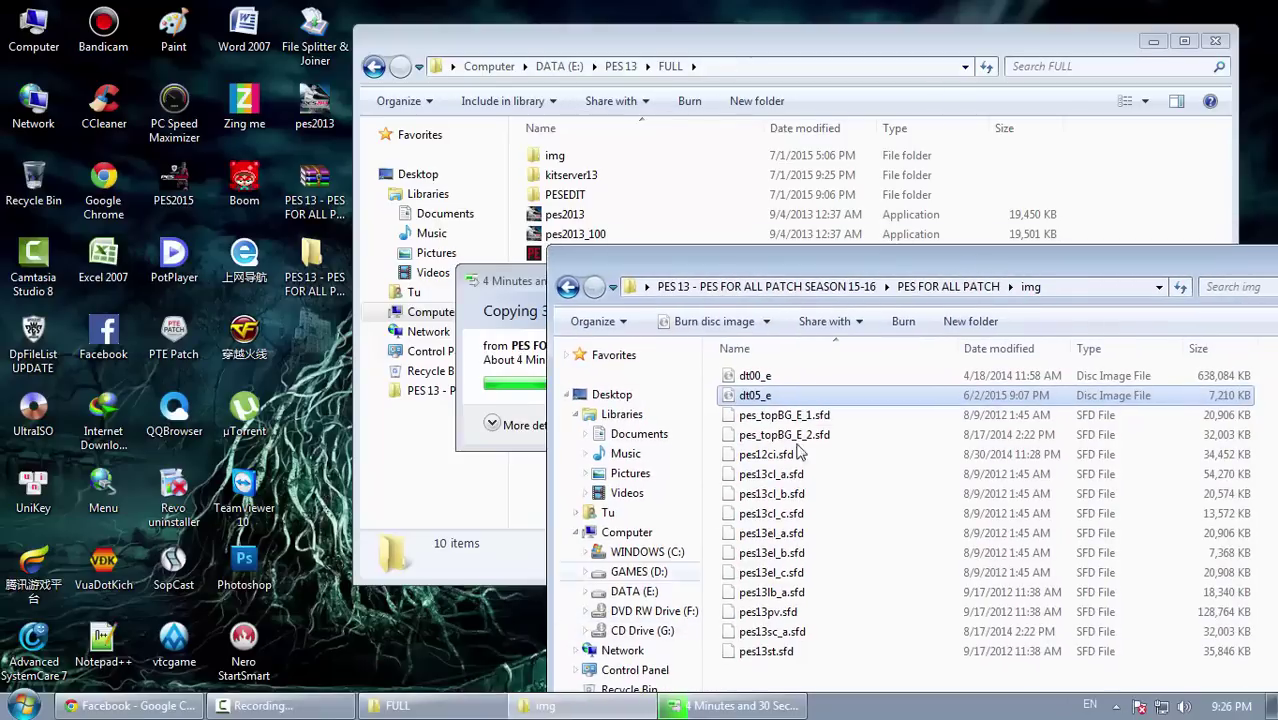
click(547, 279)
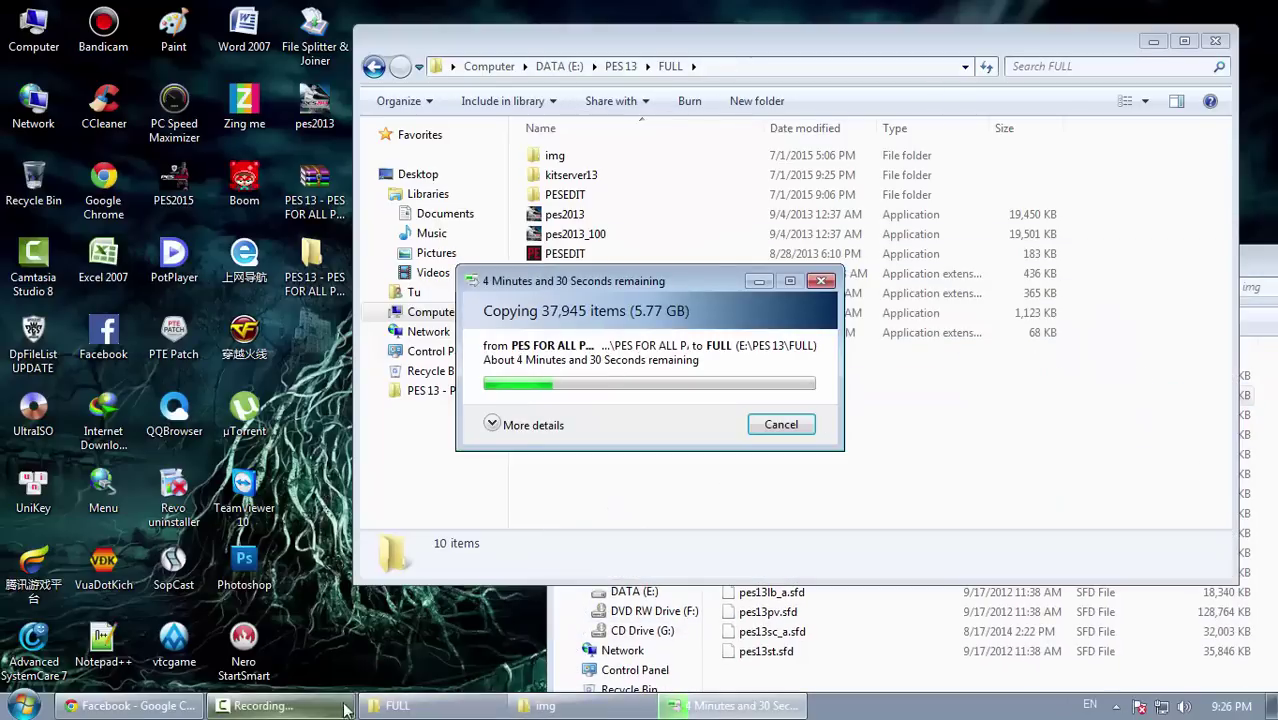
click(1188, 622)
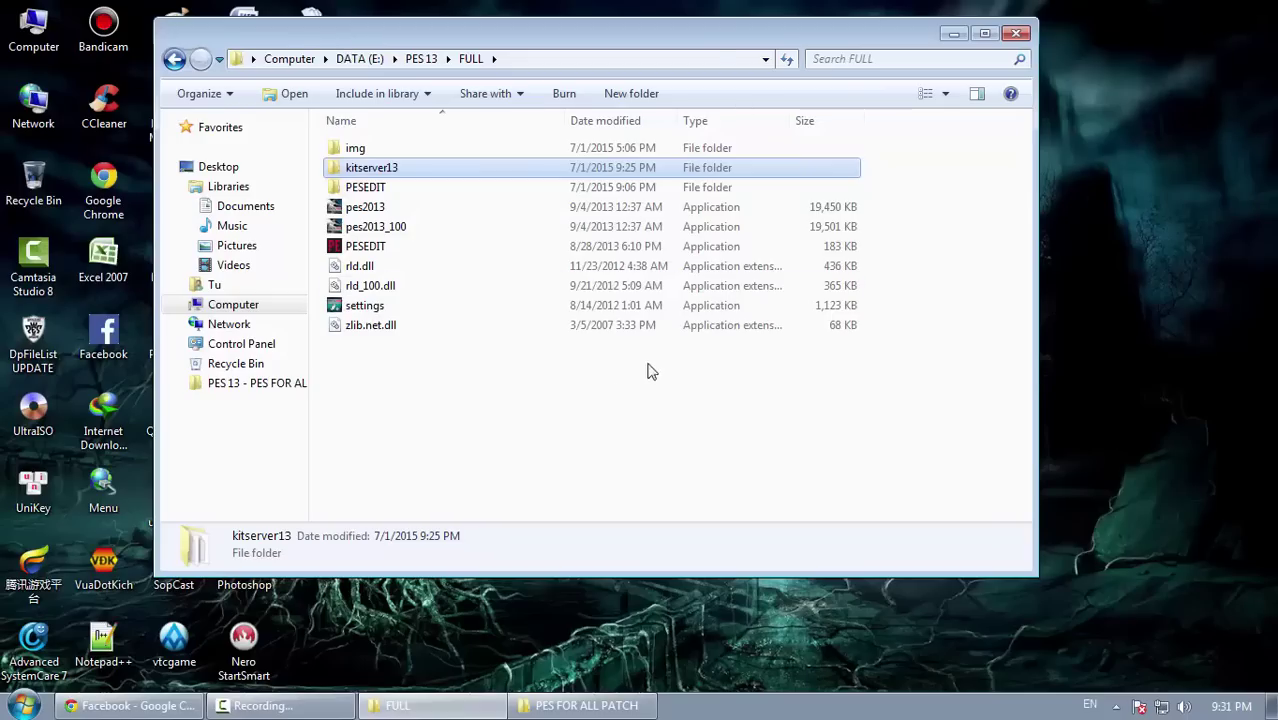
drag(622, 40, 805, 43)
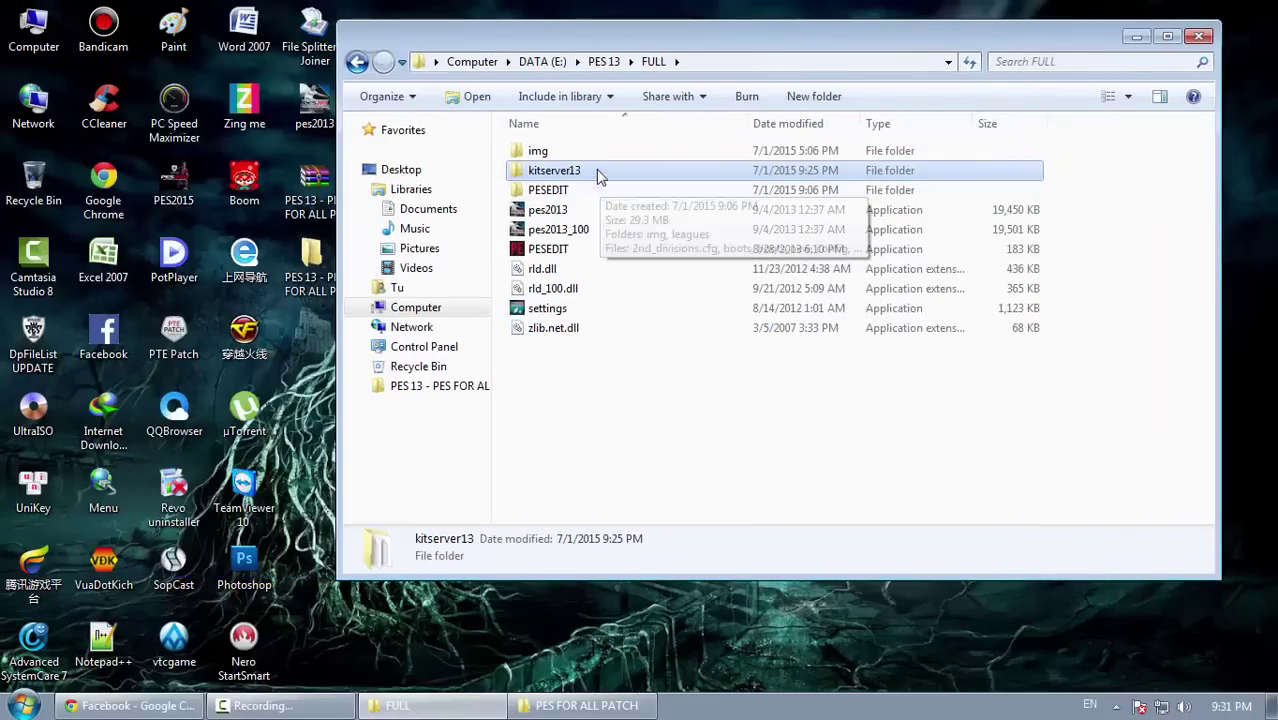
click(586, 705)
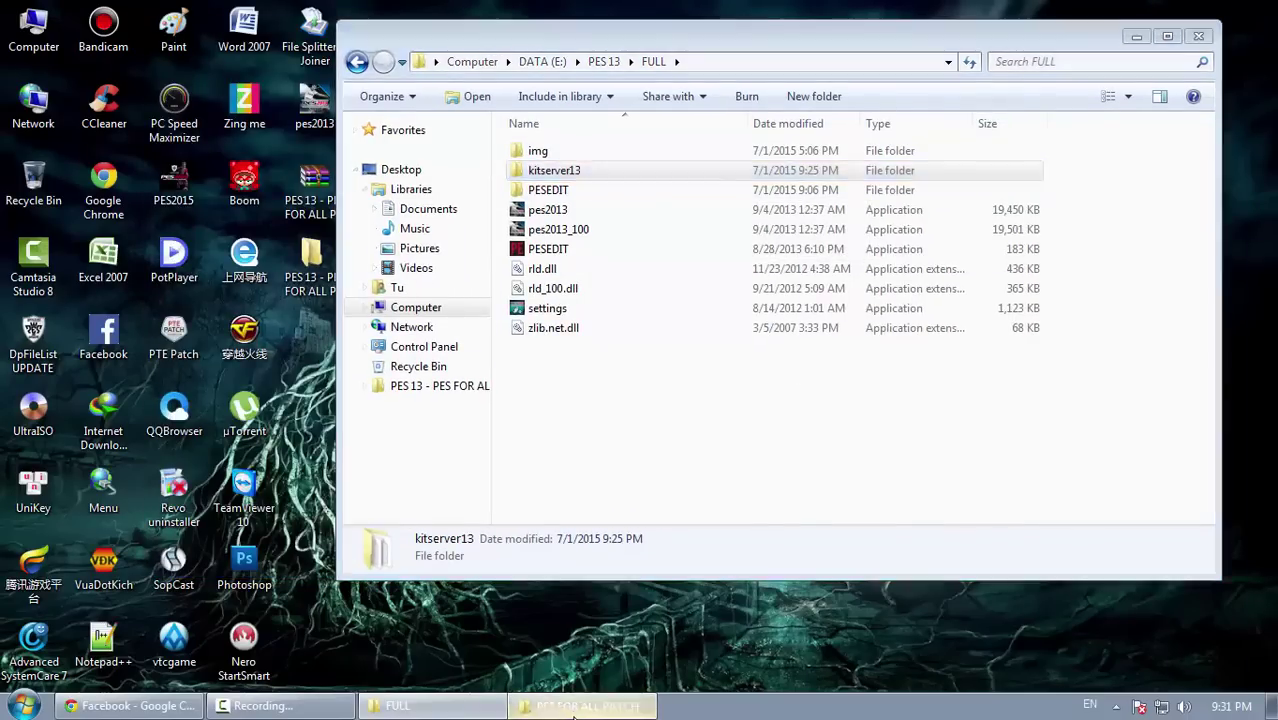
drag(736, 138, 890, 240)
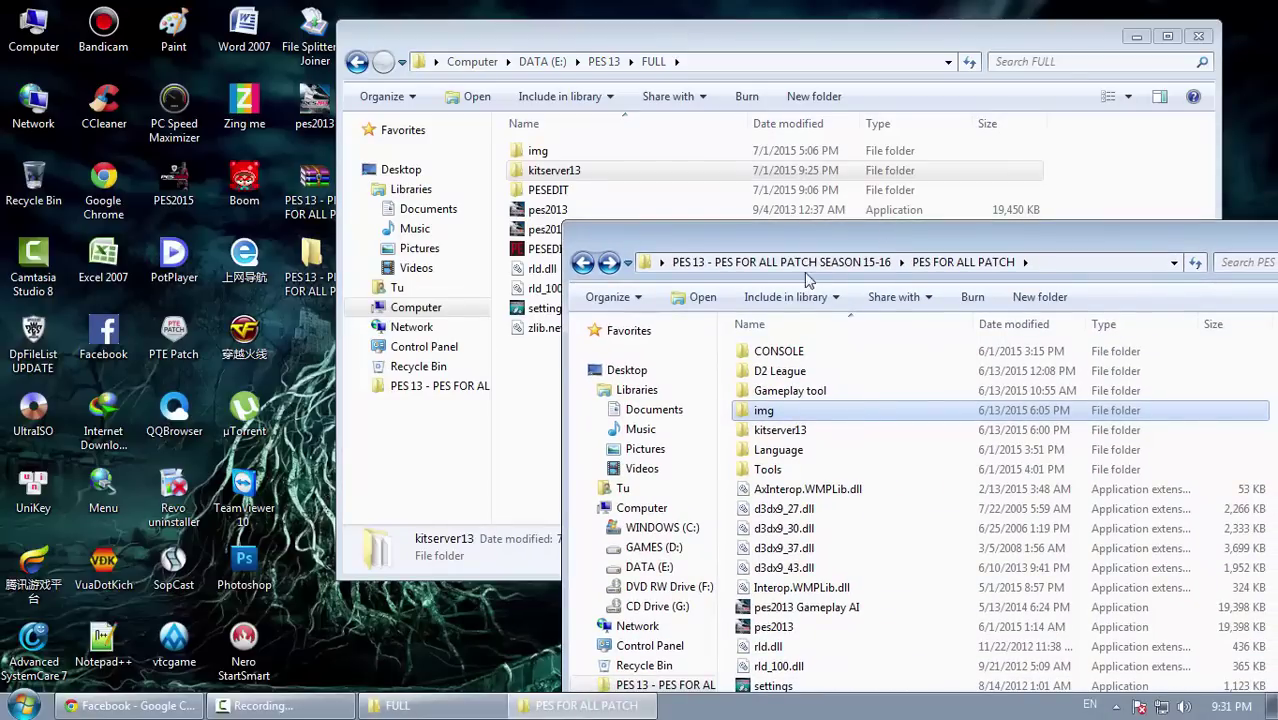
drag(886, 232, 1137, 113)
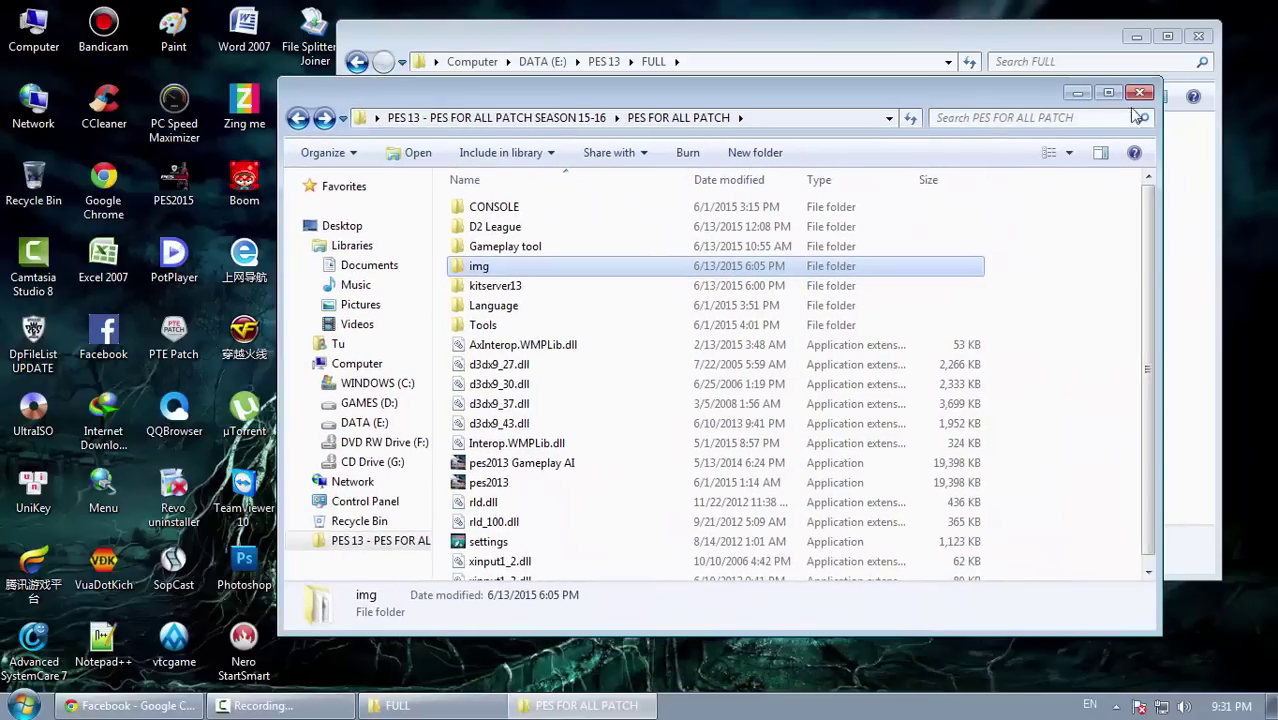
click(1139, 93)
Step: Move the FULL window aside and reopen PES FOR ALL PATCH from the desktop's PES 13 - PES FOR ALL PATCH SEASON 15-16 folder
drag(913, 43, 1040, 63)
click(330, 205)
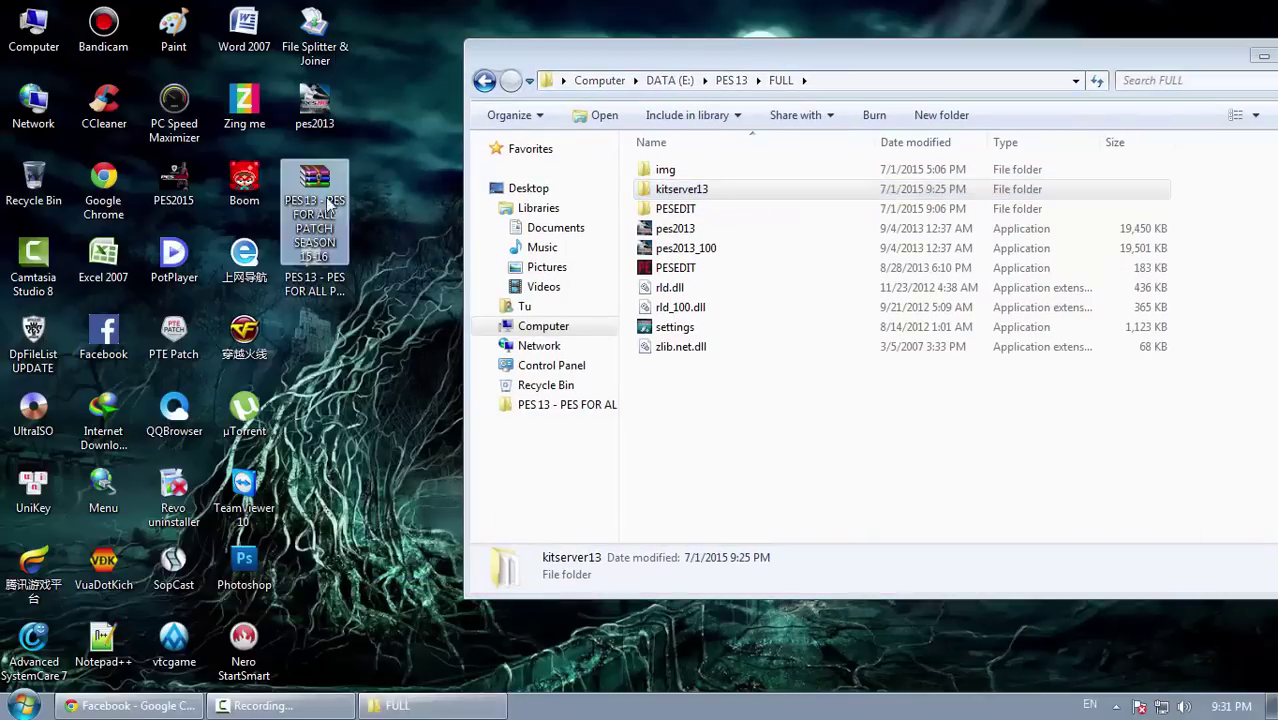
click(312, 285)
double_click(340, 278)
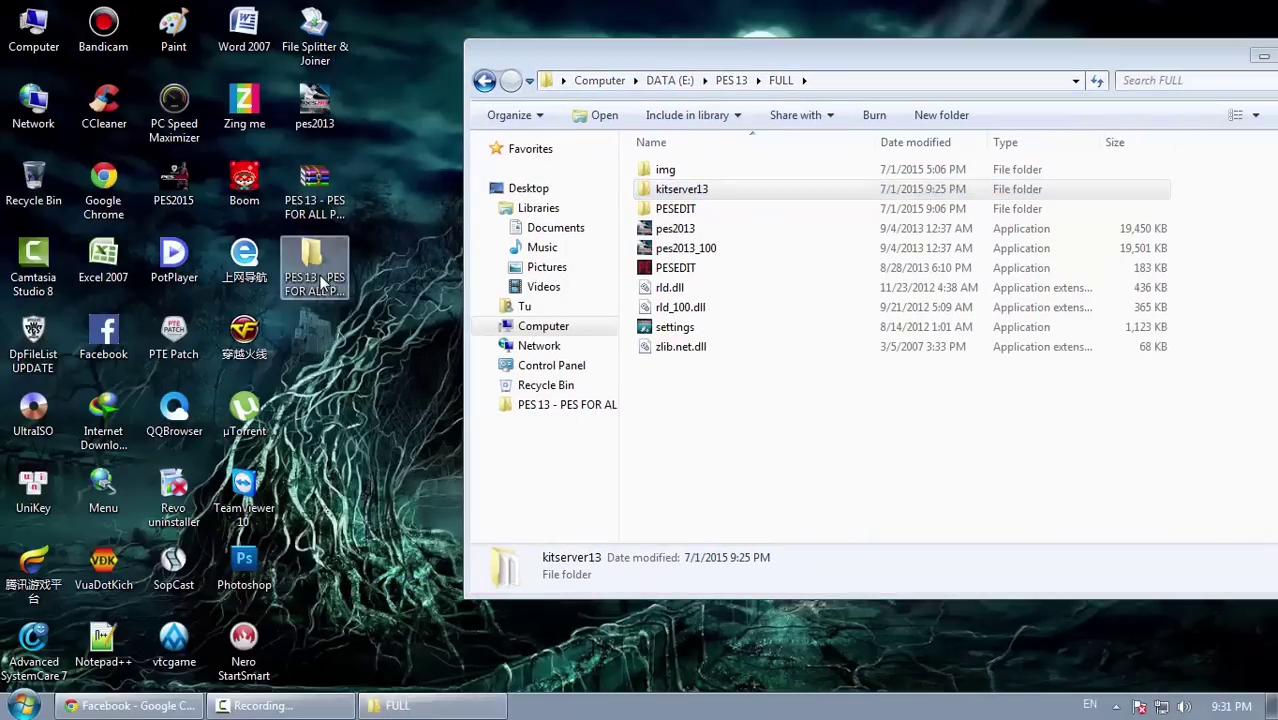
double_click(229, 155)
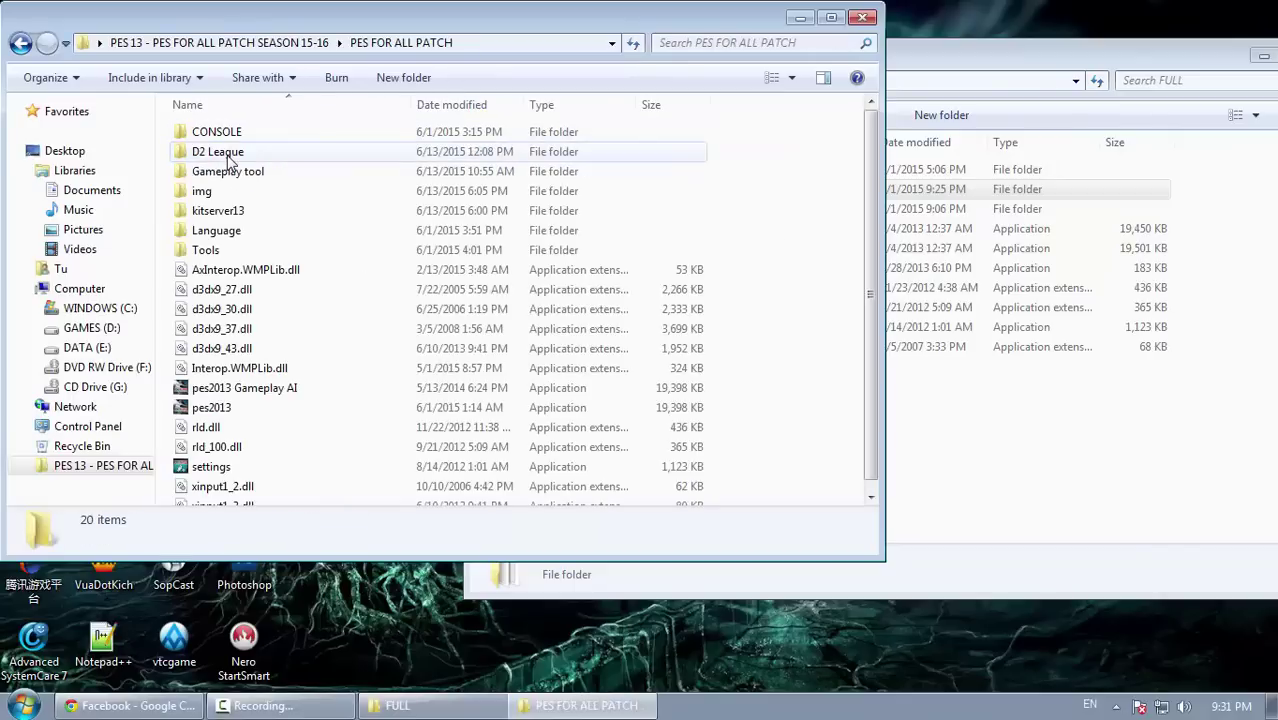
Step: Copy the dt00_e and dt05_e files from the img folder of PES FOR ALL PATCH
key(BackSpace)
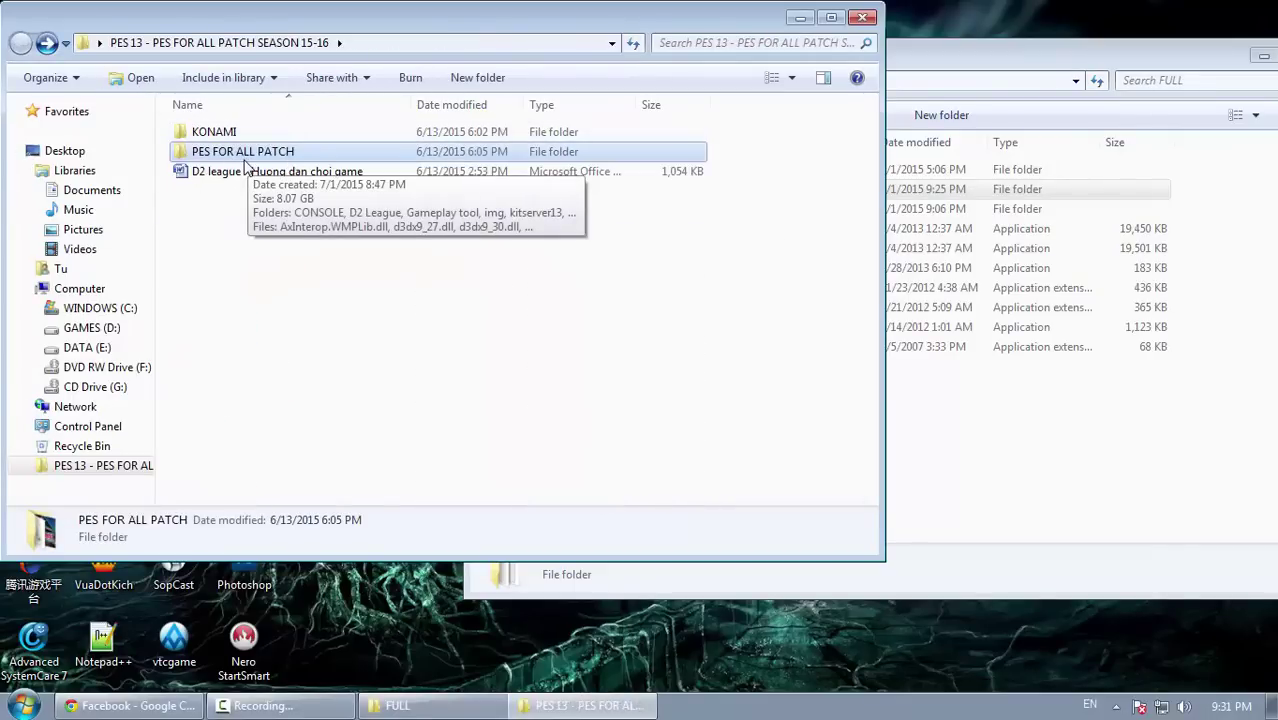
key(Return)
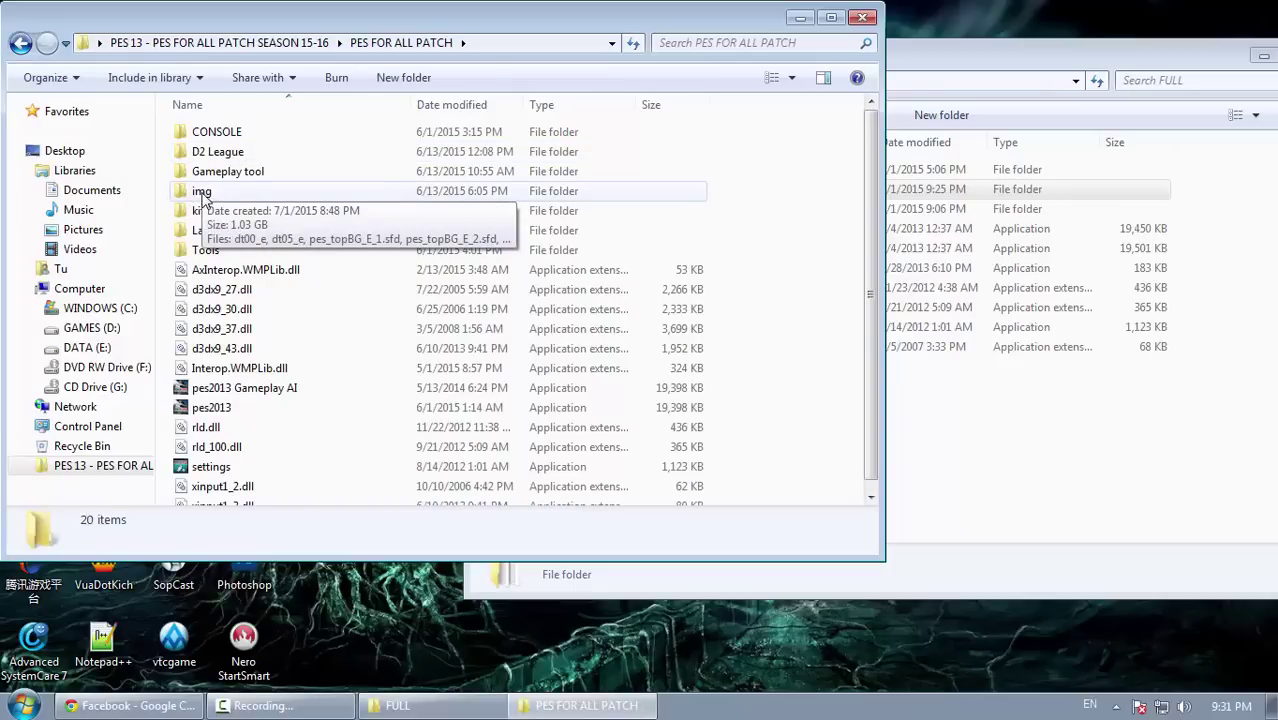
double_click(203, 193)
click(211, 153)
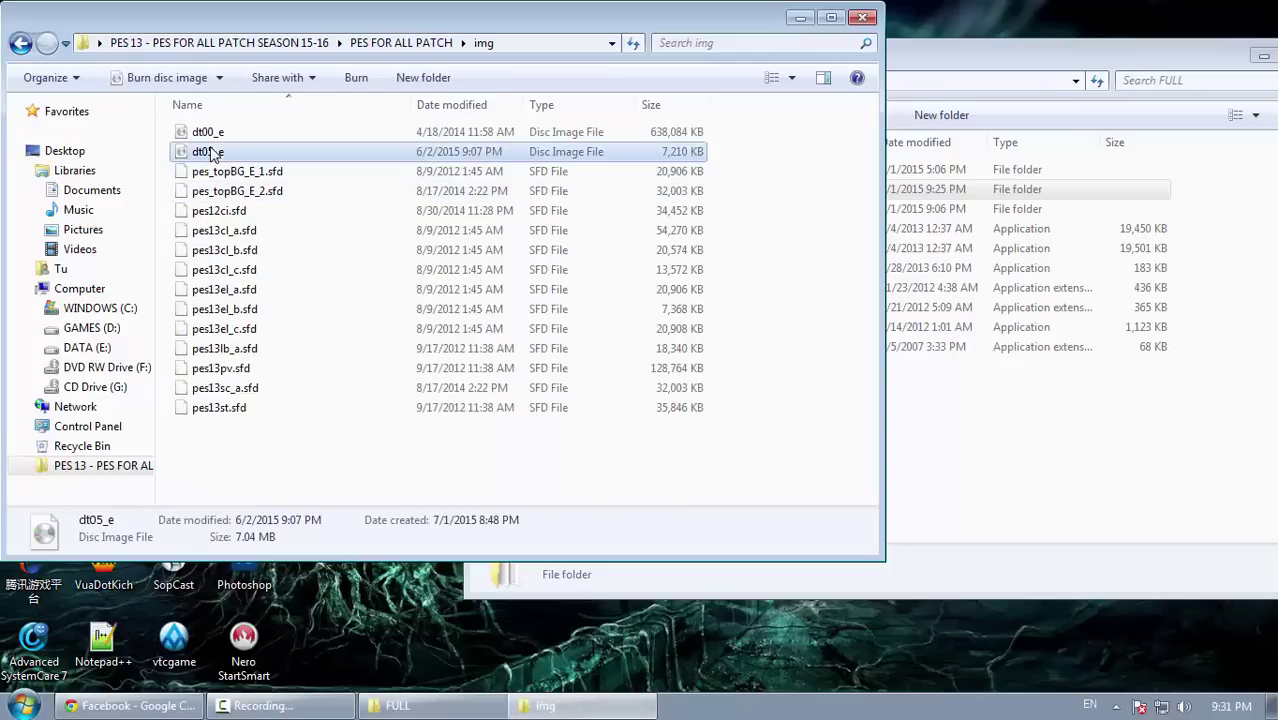
click(234, 132)
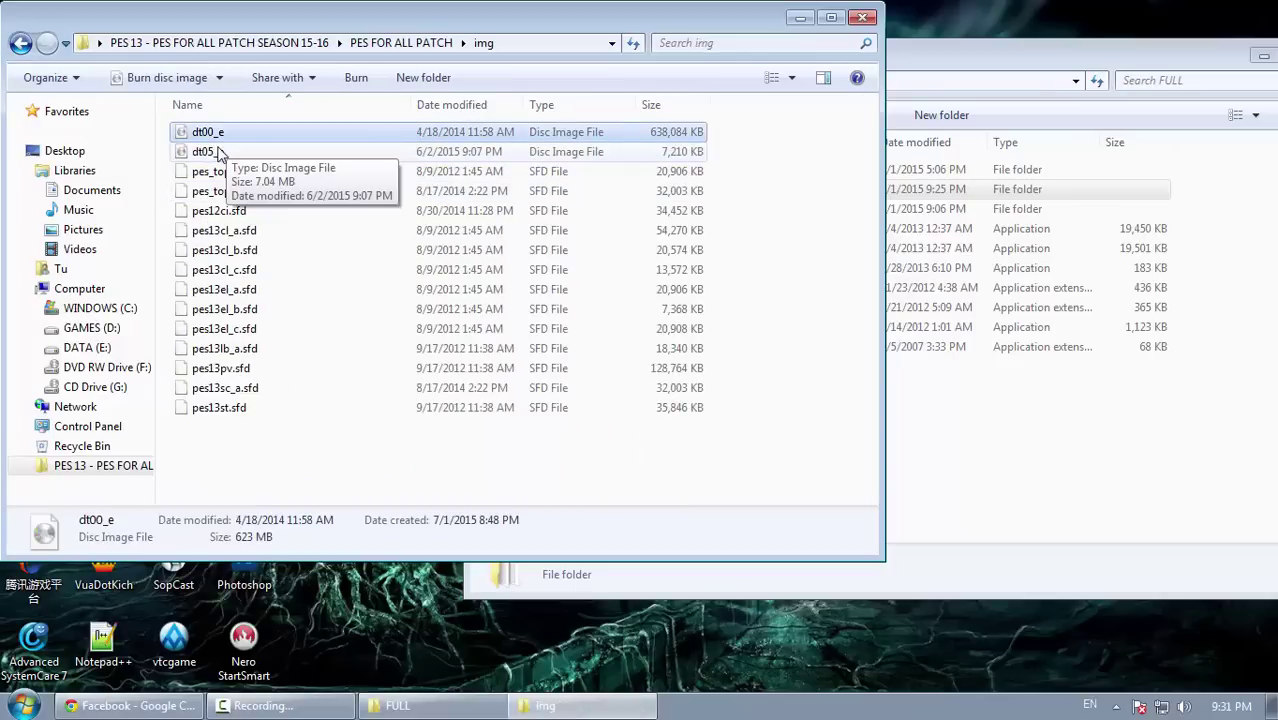
shift+click(222, 152)
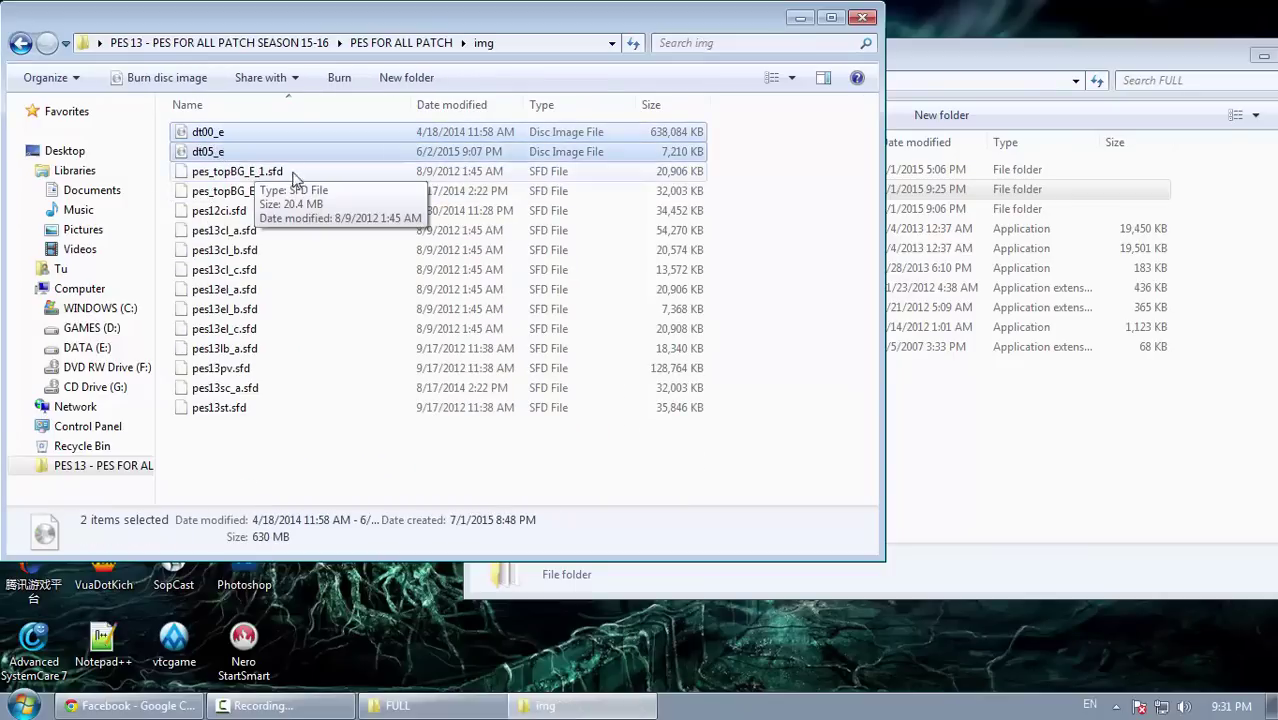
right_click(251, 145)
click(300, 381)
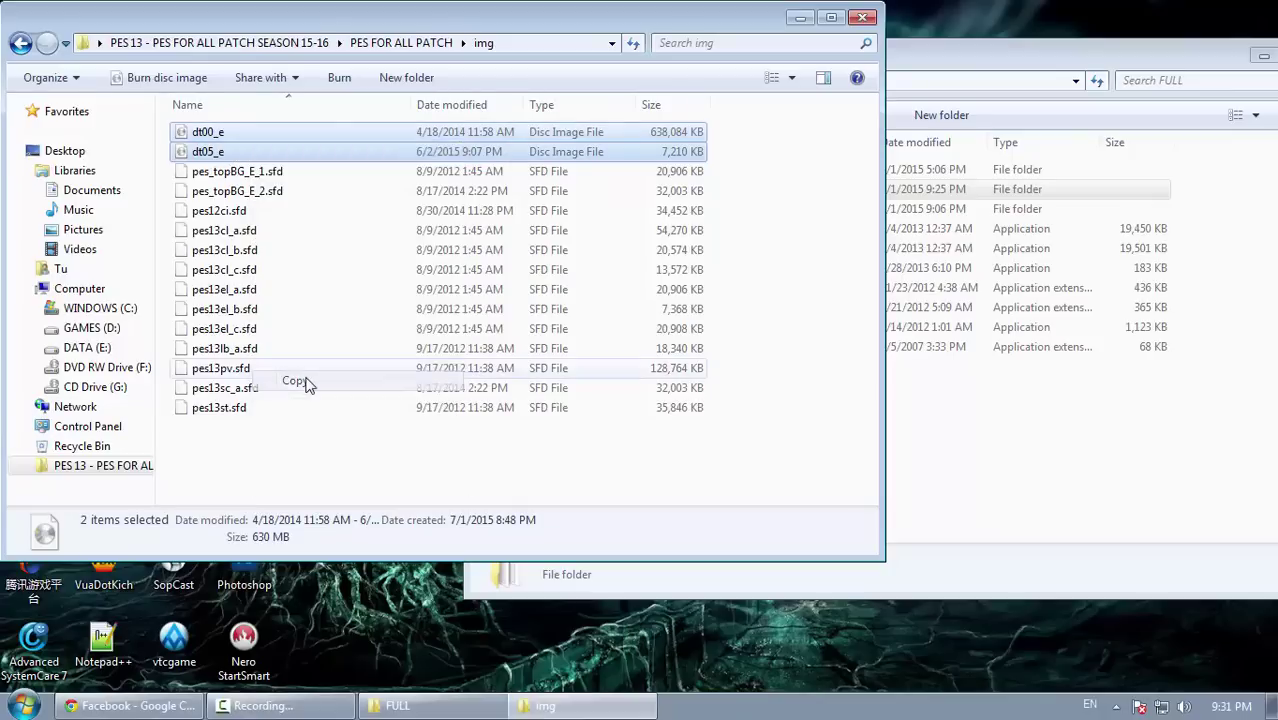
Step: Paste the copied files into E:\PES 13\FULL\img, replacing the existing files for all conflicts
click(1098, 483)
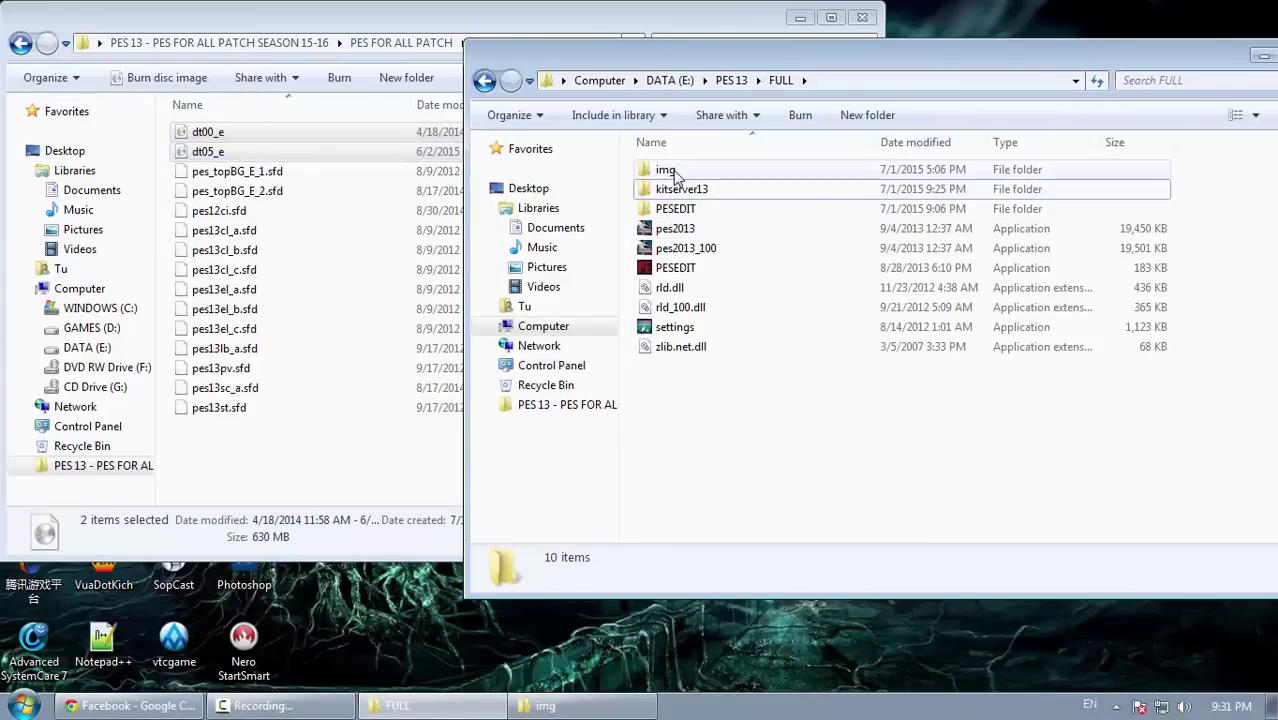
double_click(676, 176)
right_click(759, 228)
click(803, 358)
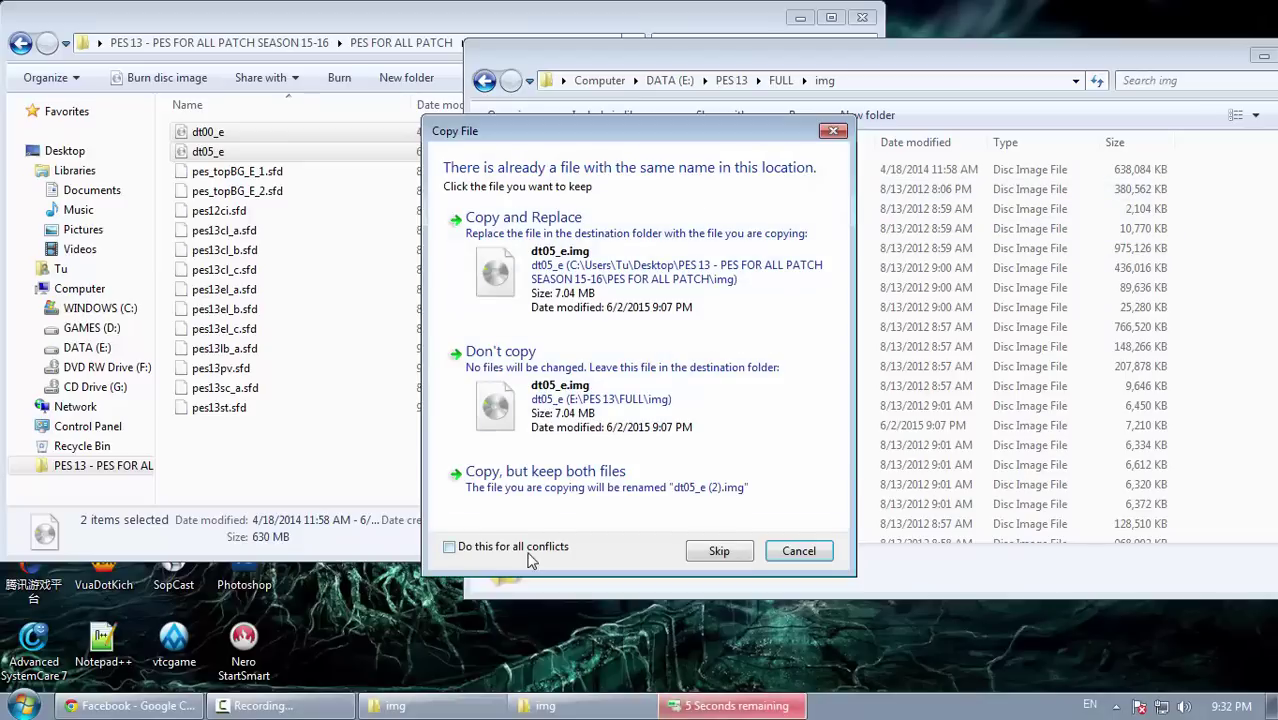
click(528, 549)
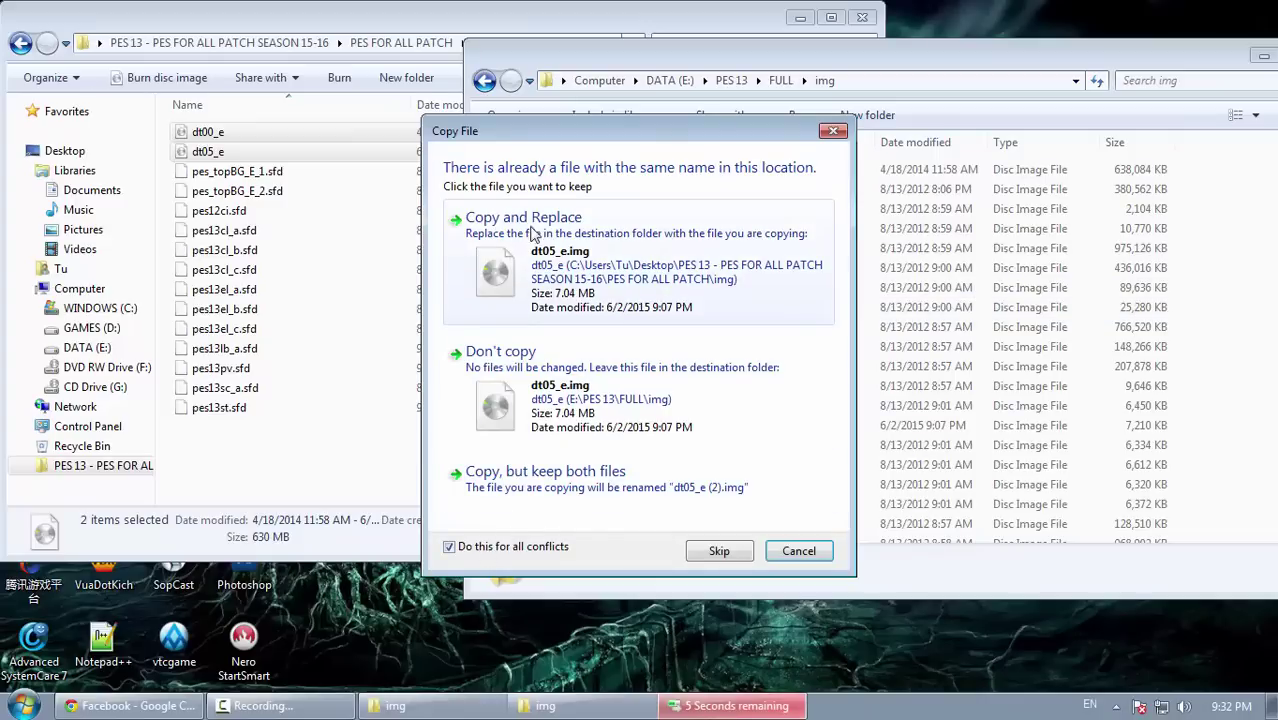
click(632, 250)
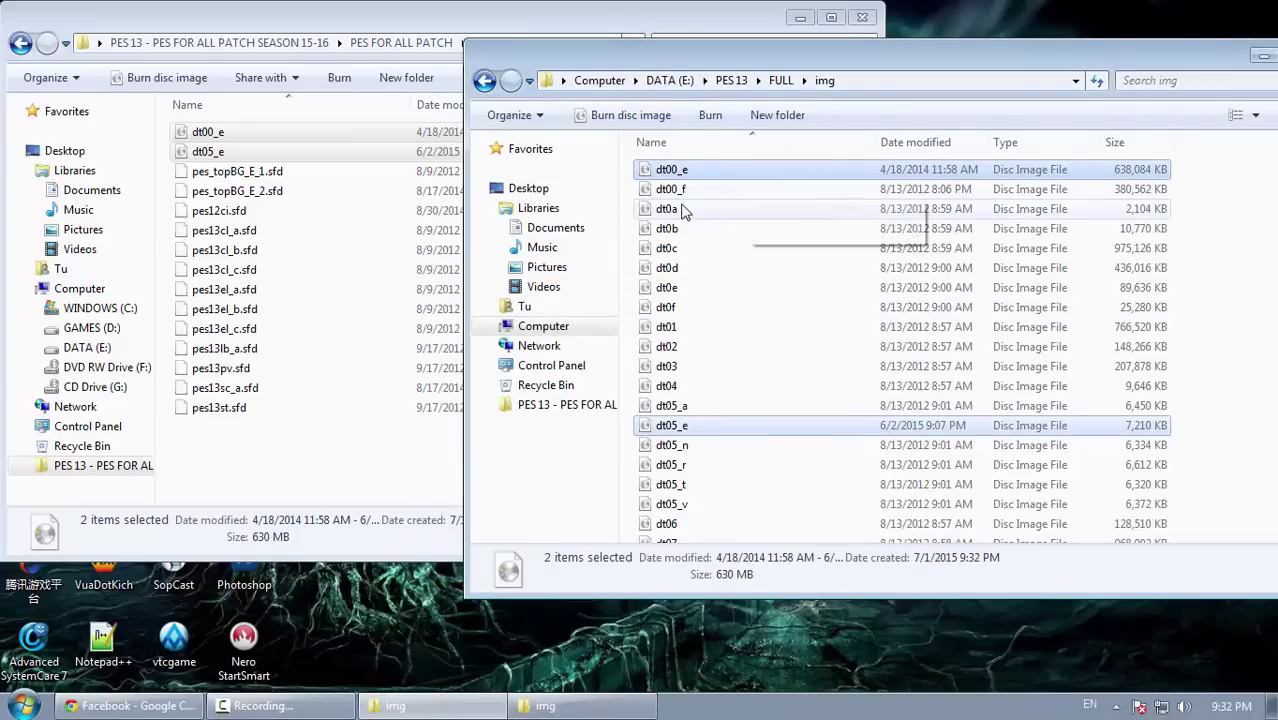
Step: Move the dt00_f file out of E:\PES 13\FULL\img onto the desktop
right_click(720, 191)
click(670, 192)
right_click(670, 194)
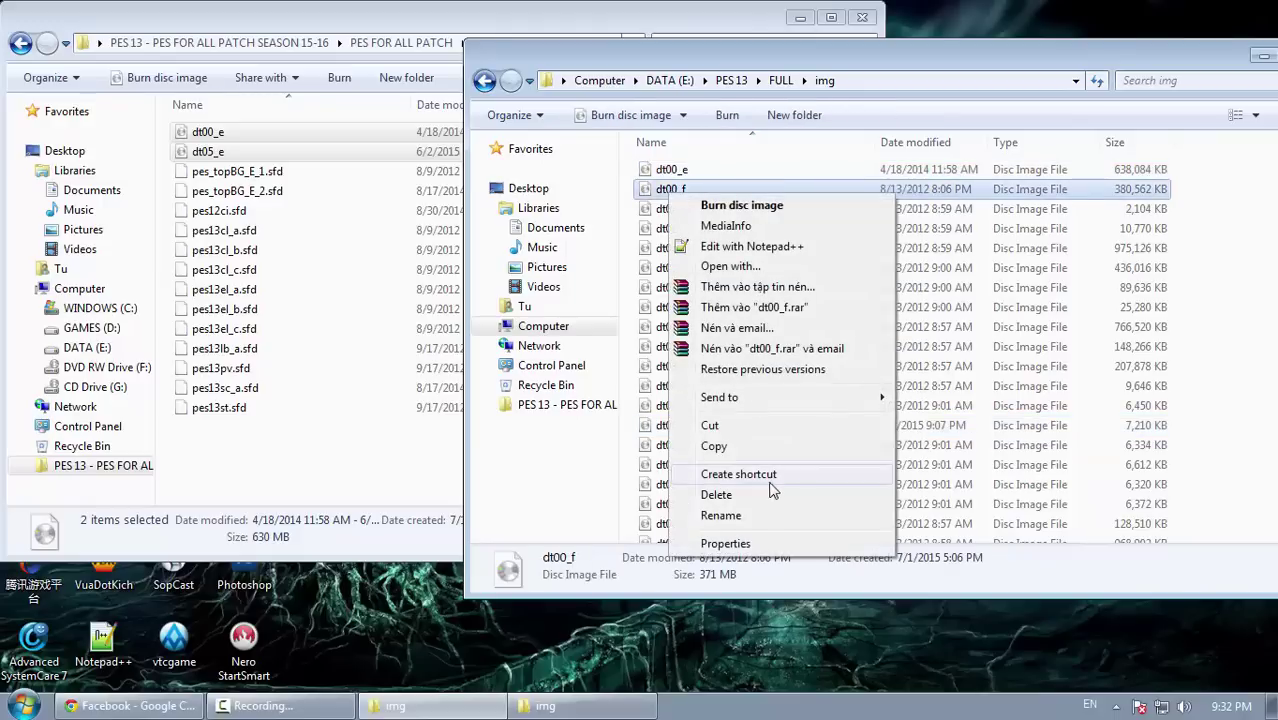
click(710, 425)
right_click(1035, 14)
click(1069, 70)
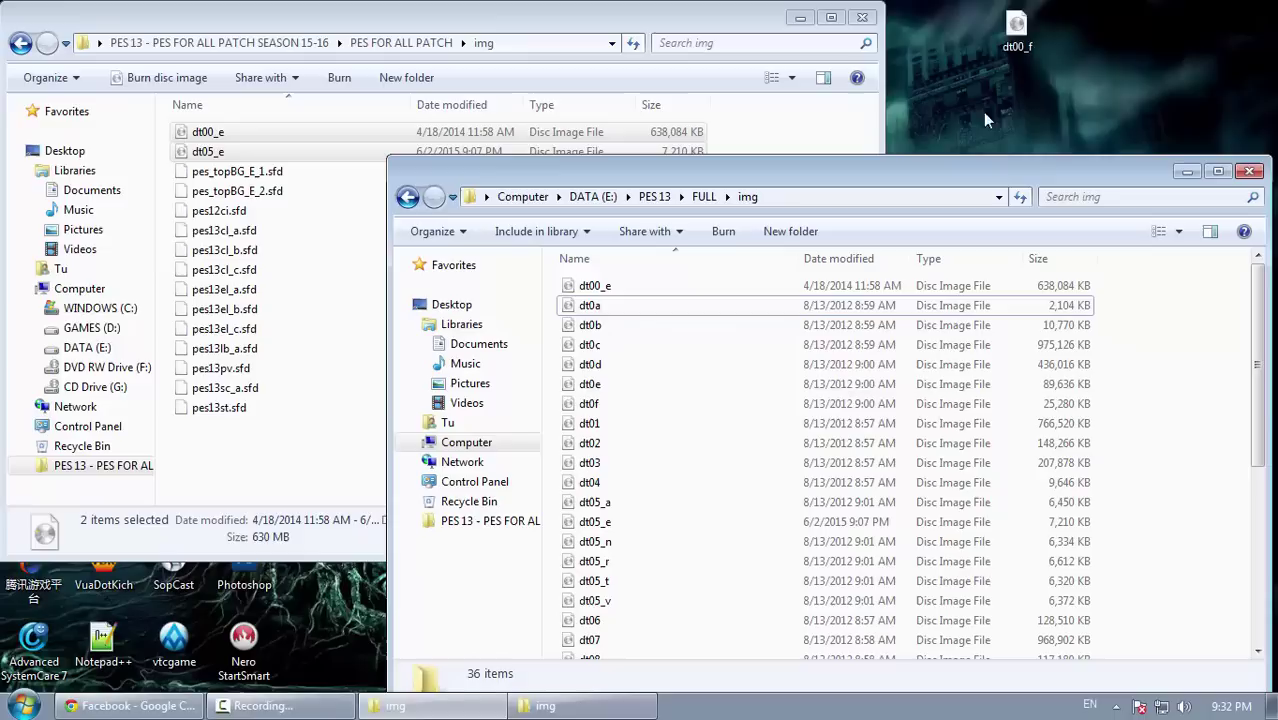
Step: Close the PES FOR ALL PATCH window and the FULL\img window
drag(895, 170, 948, 91)
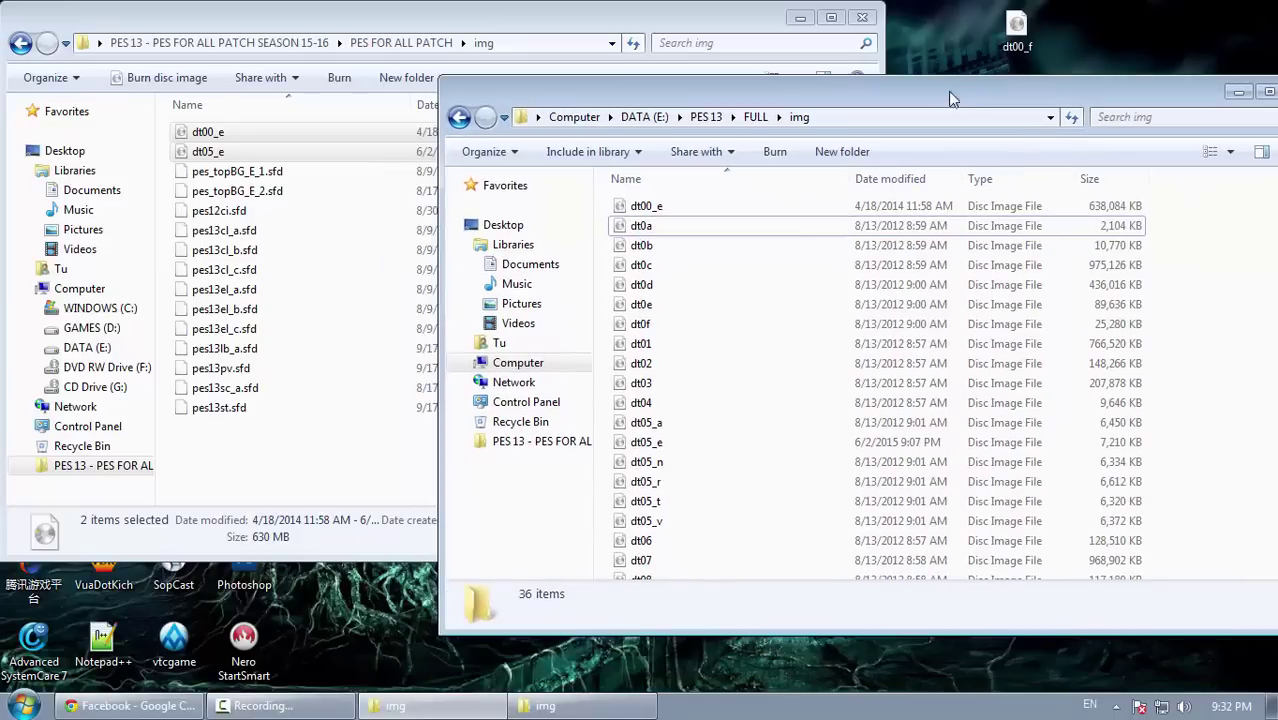
click(4, 77)
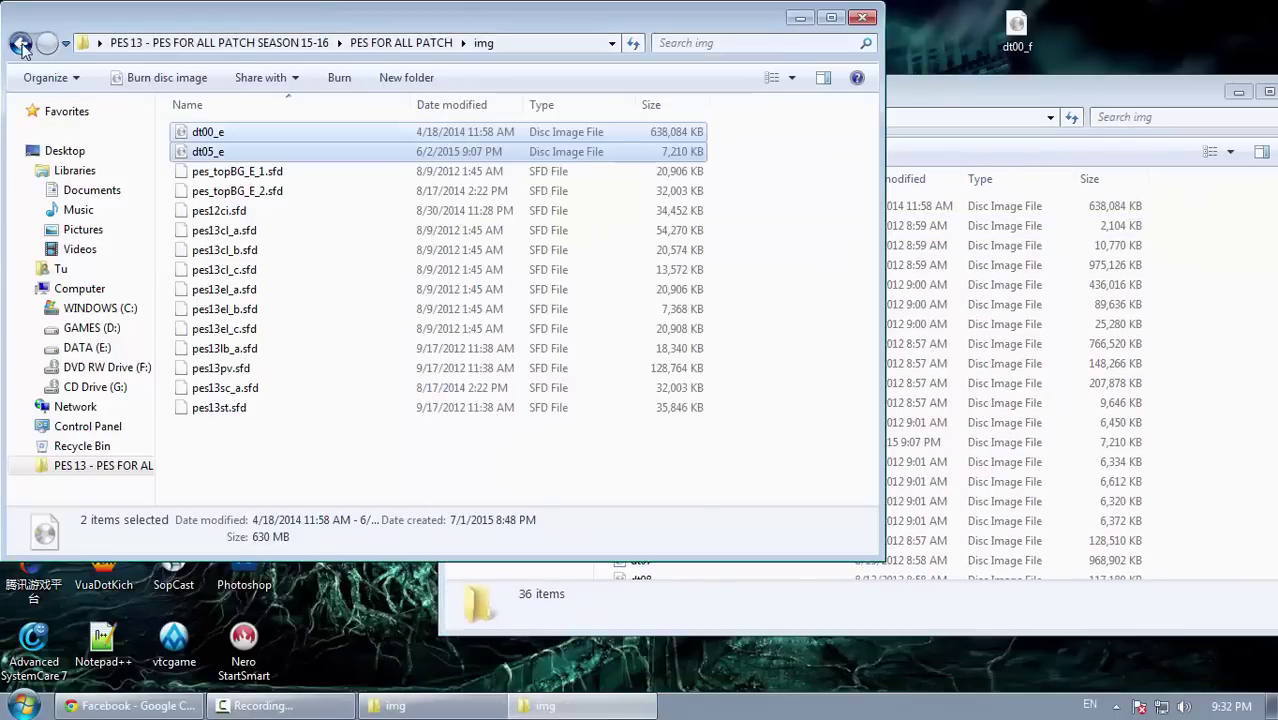
click(21, 44)
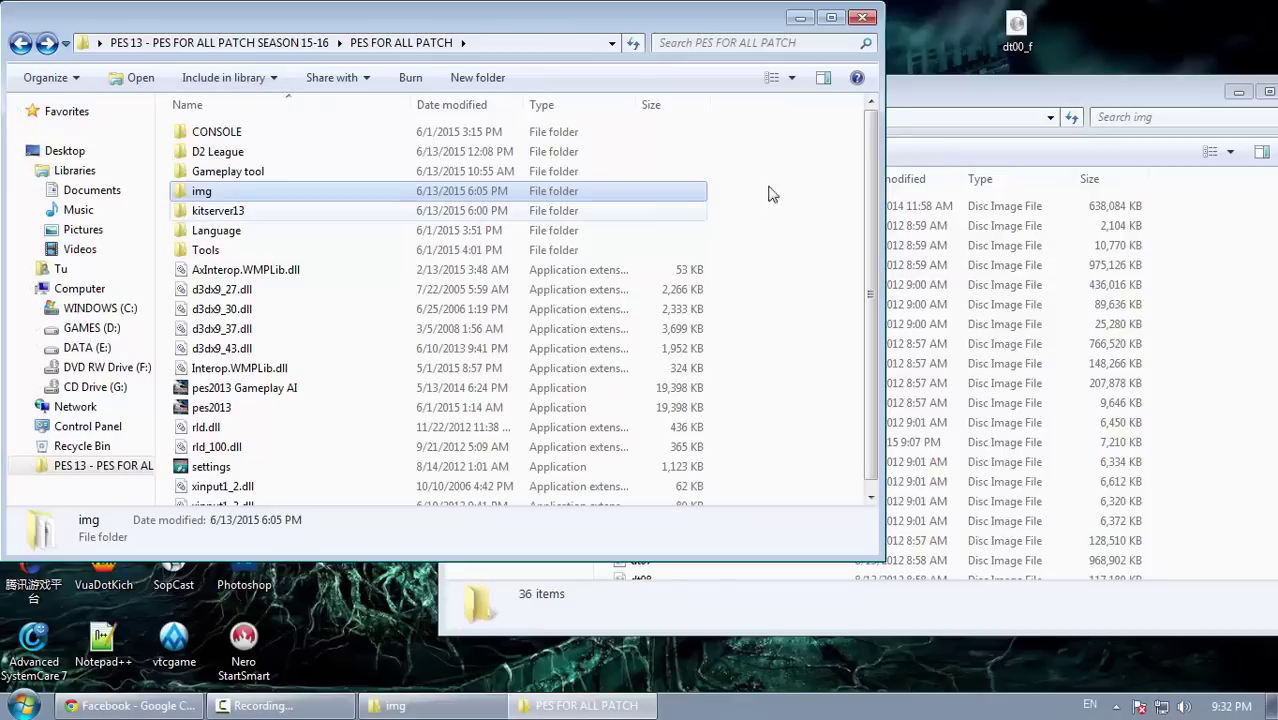
click(862, 17)
drag(953, 93, 857, 90)
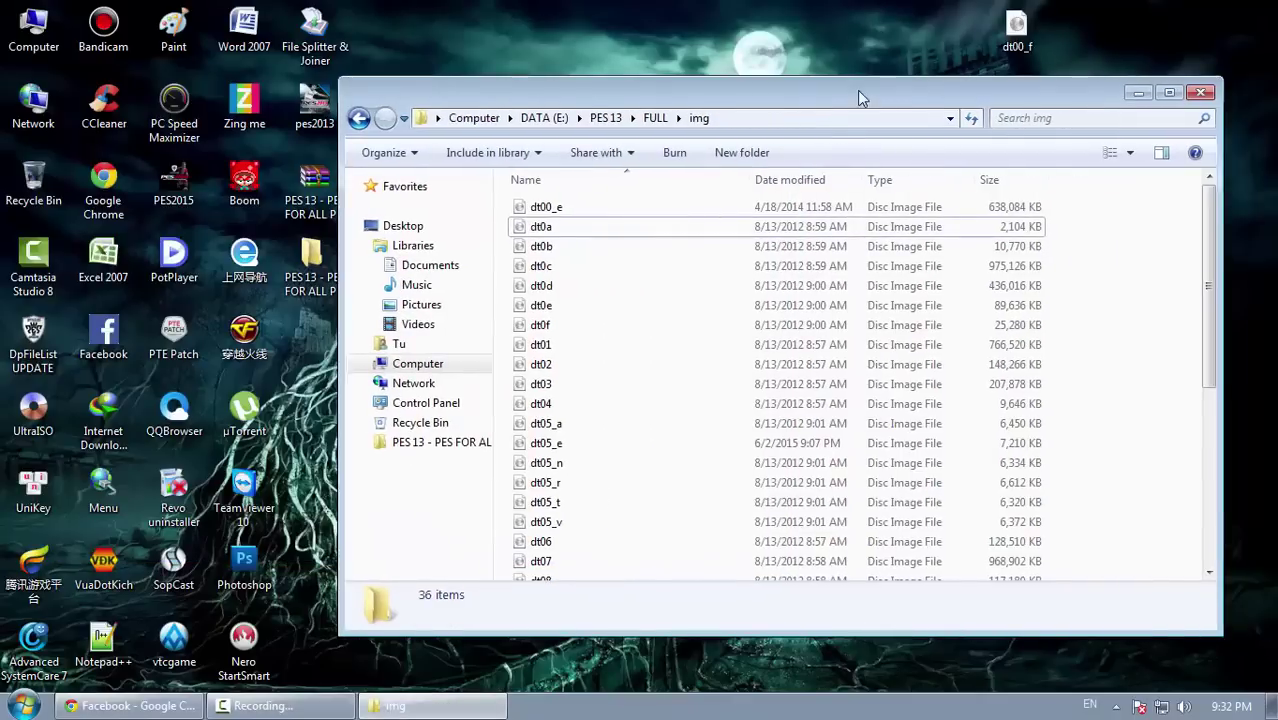
click(1195, 96)
Step: Open the E:\PES 13\FULL folder in a new Explorer window
double_click(14, 42)
double_click(540, 272)
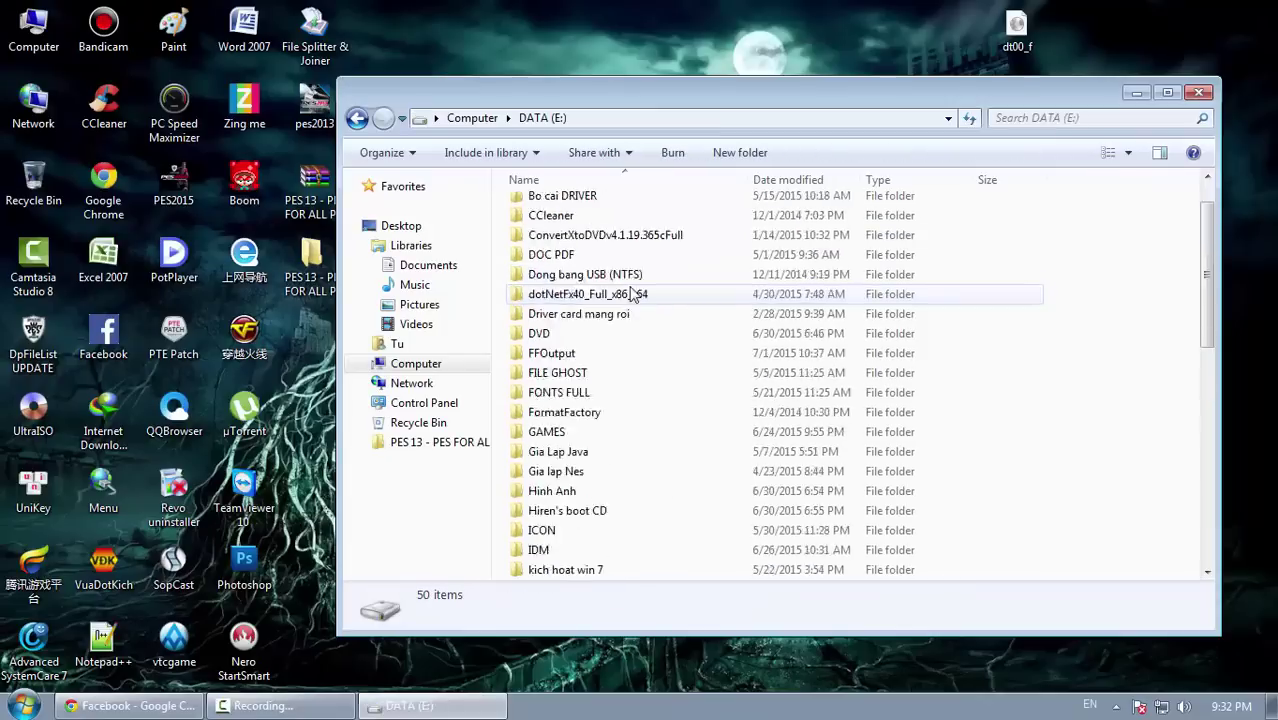
scroll(603, 300, down, 10)
double_click(600, 217)
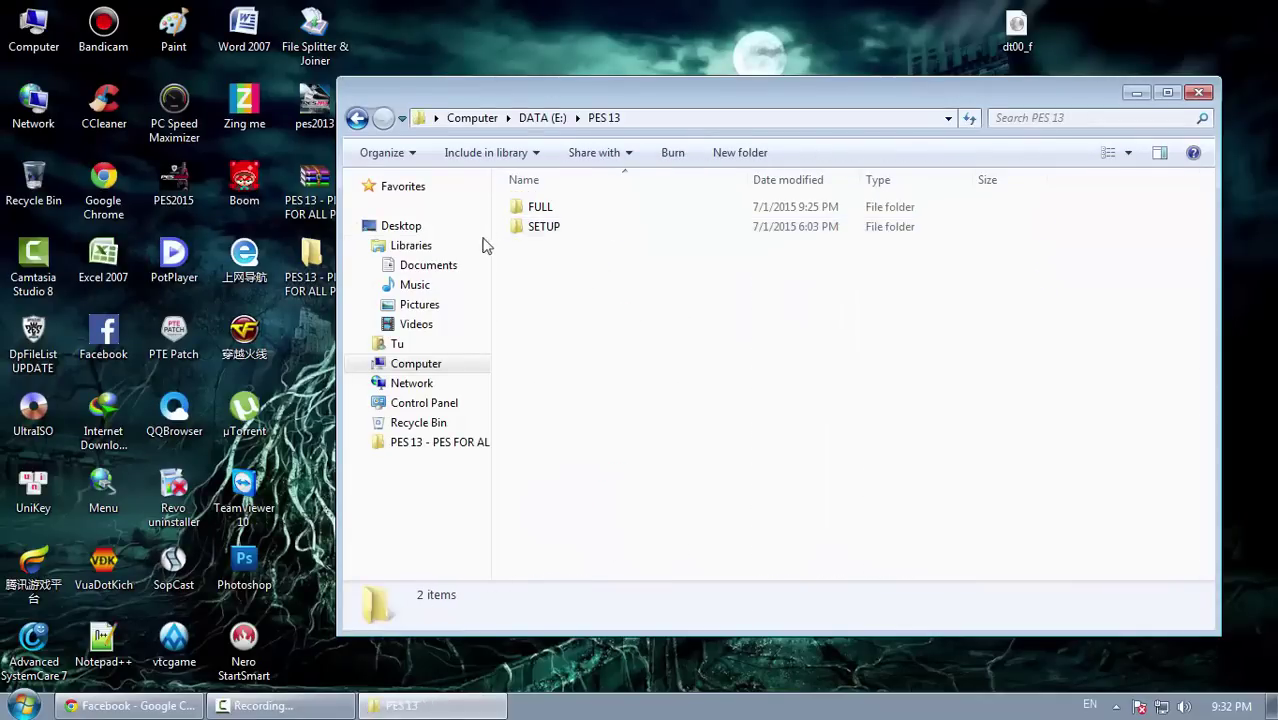
double_click(578, 208)
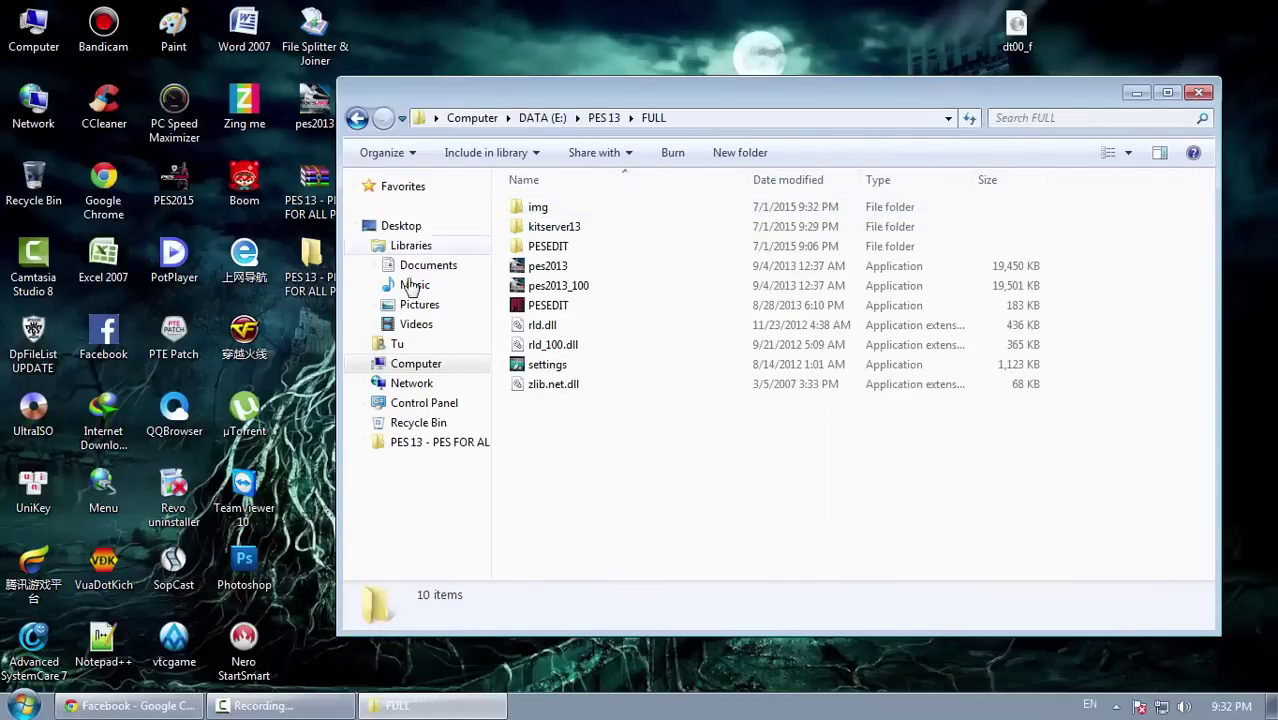
Step: Open the game's settings program from FULL and examine its display options and the PC's CPU and RAM specifications
double_click(548, 365)
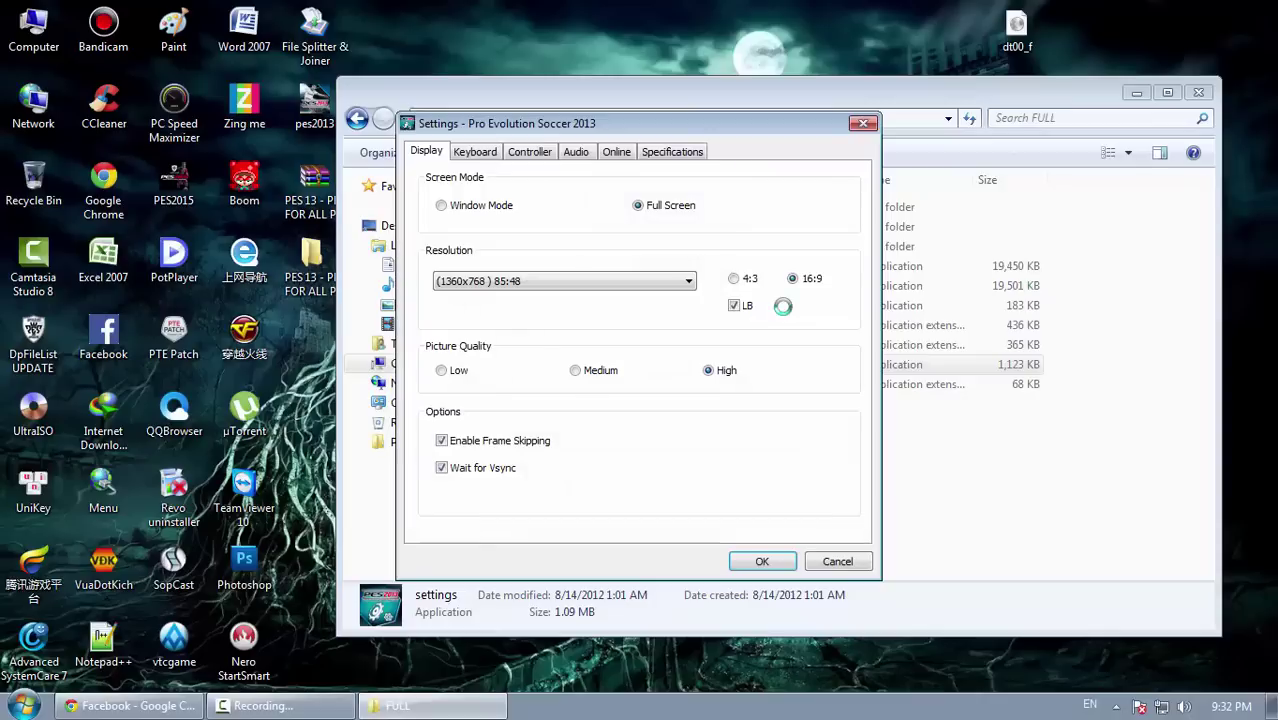
click(568, 284)
key(Escape)
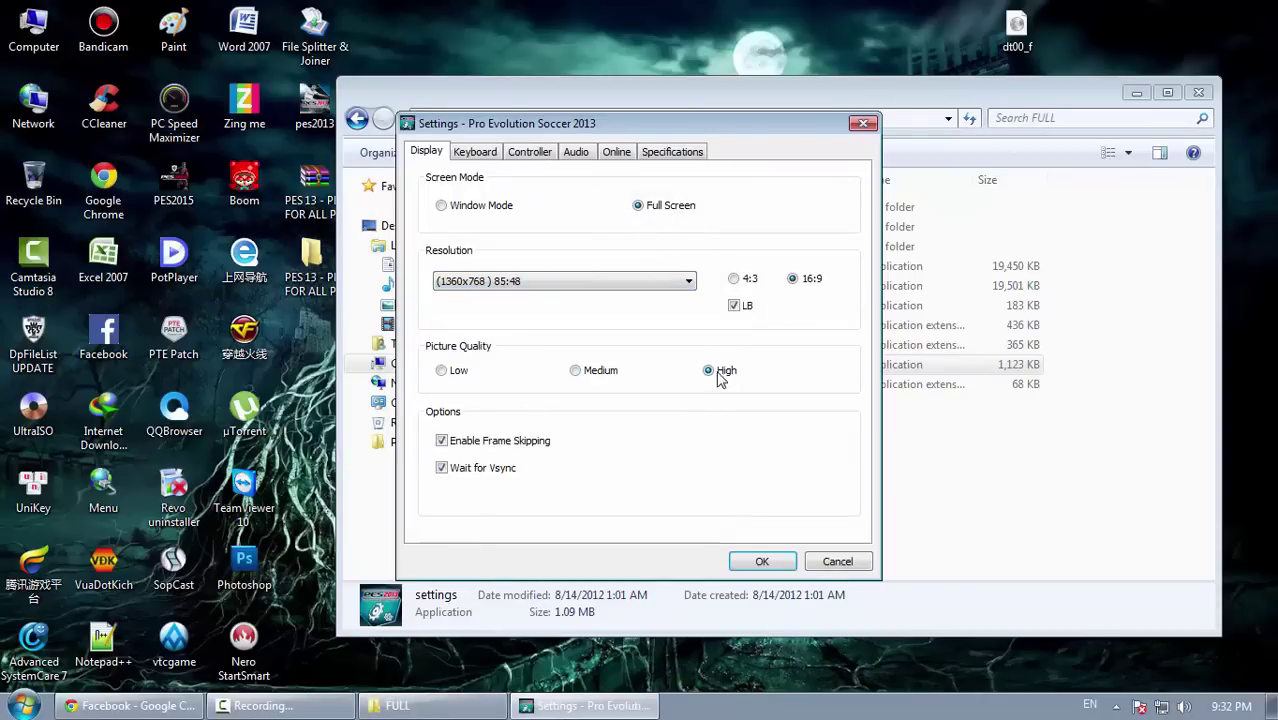
click(699, 153)
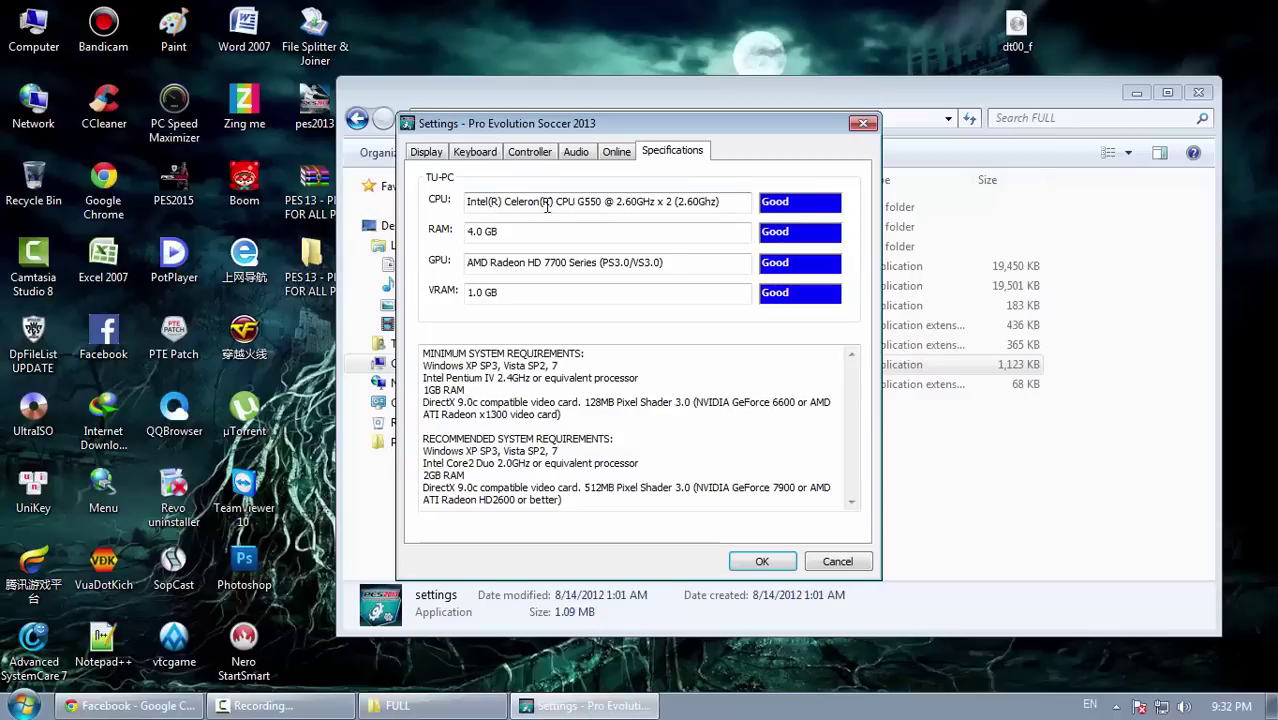
drag(547, 205, 822, 238)
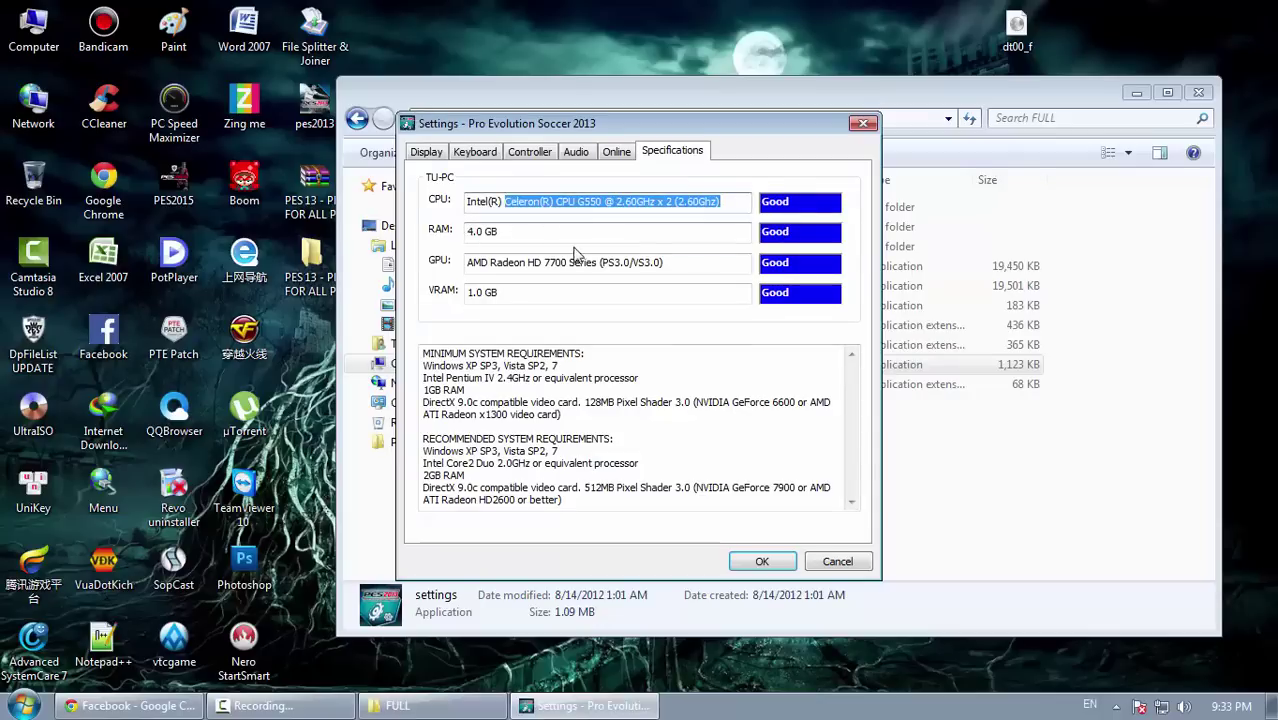
click(480, 230)
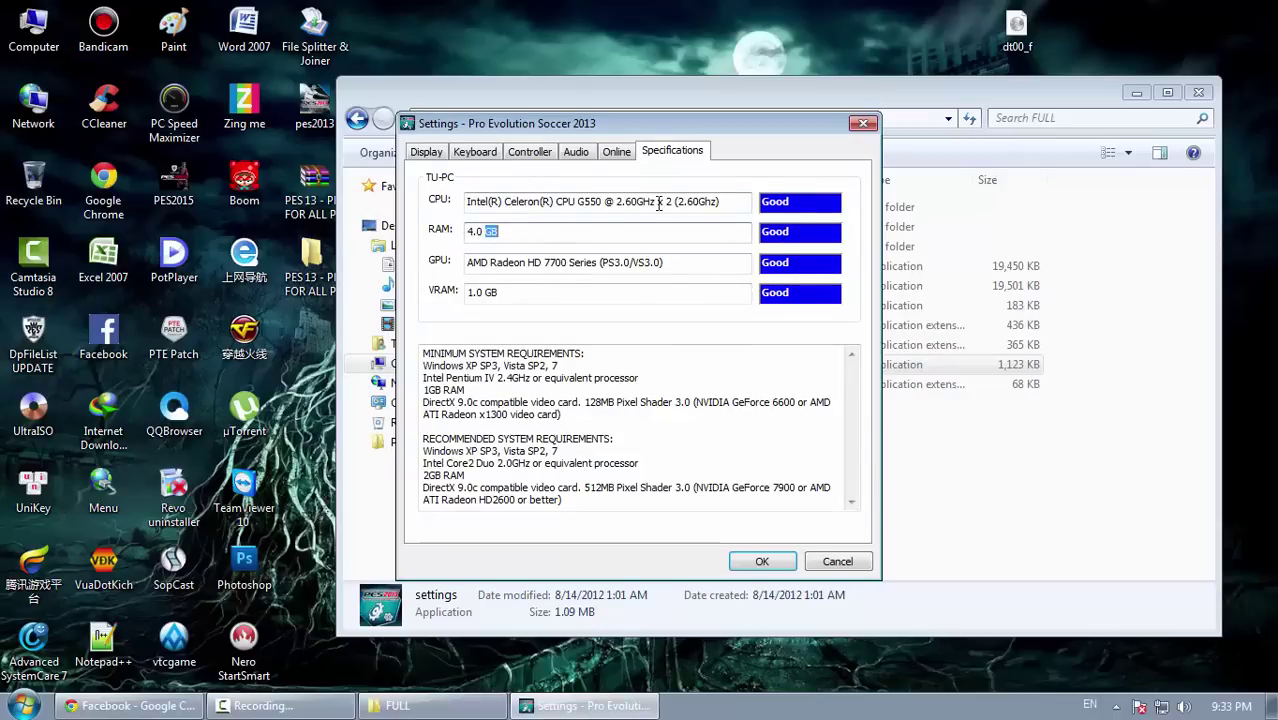
Step: Examine the controller and input device choices in the game settings, reselecting Generic USB Joystick for Controller 1 and leaving without saving
click(582, 153)
click(540, 153)
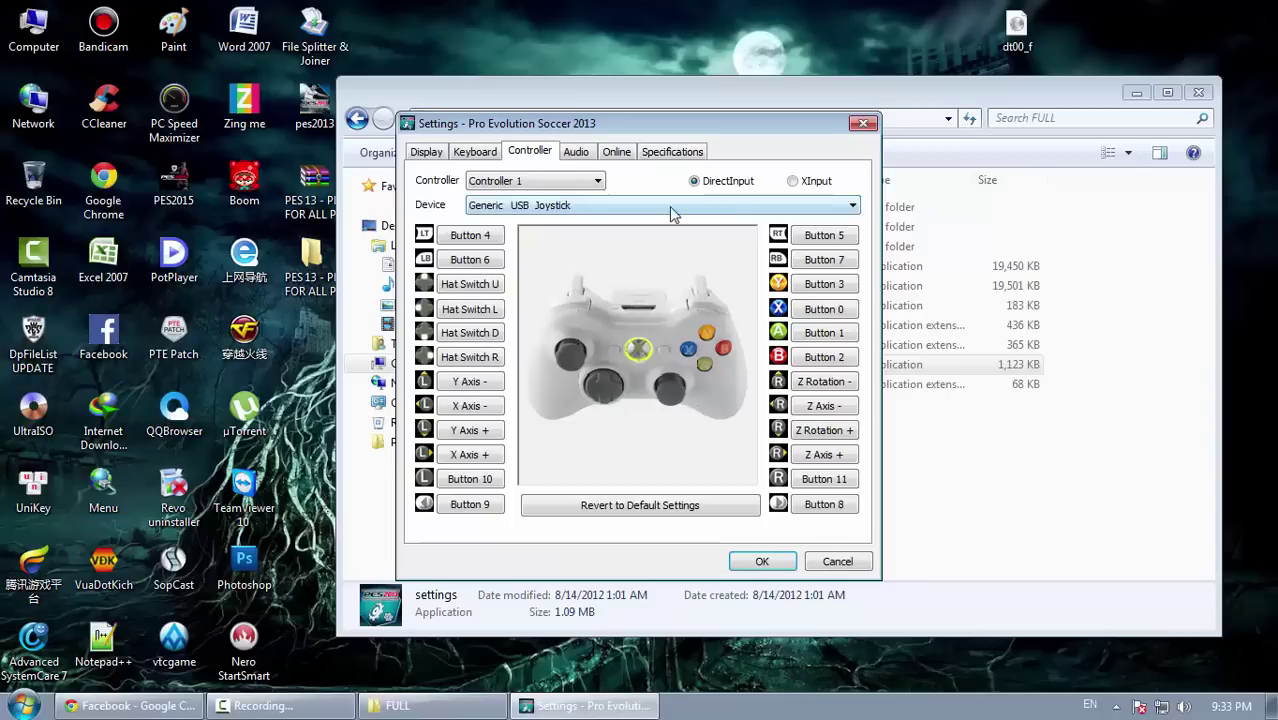
click(672, 206)
click(670, 218)
click(540, 180)
click(540, 180)
click(540, 180)
click(515, 208)
click(537, 181)
click(515, 195)
click(556, 207)
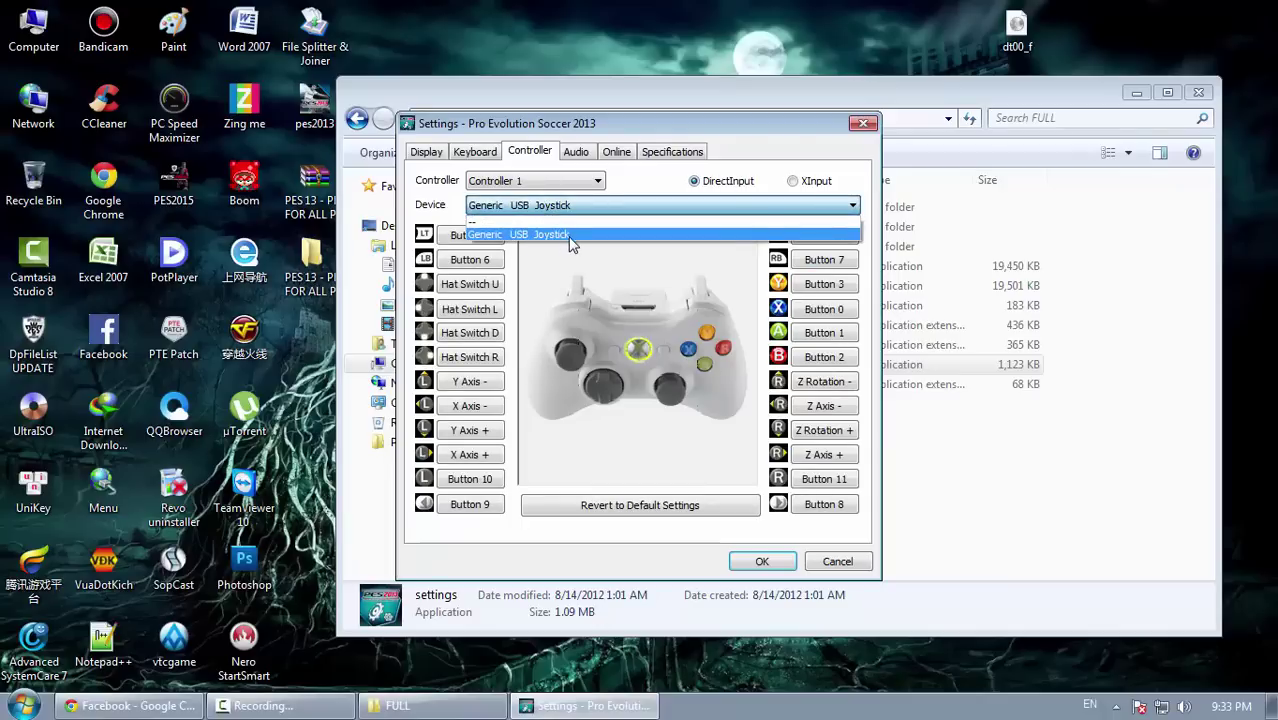
click(571, 235)
click(837, 561)
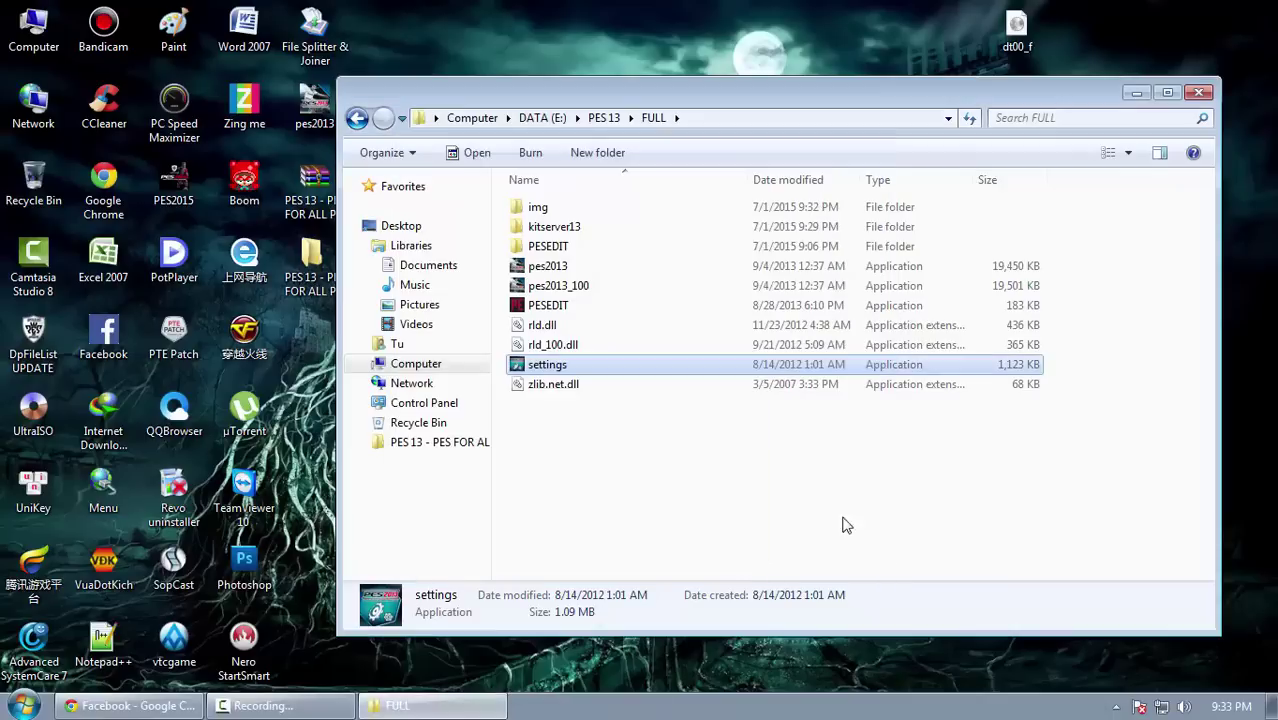
Step: Reopen the game's settings program, check the controller configuration and close the program
right_click(830, 208)
click(535, 364)
double_click(535, 364)
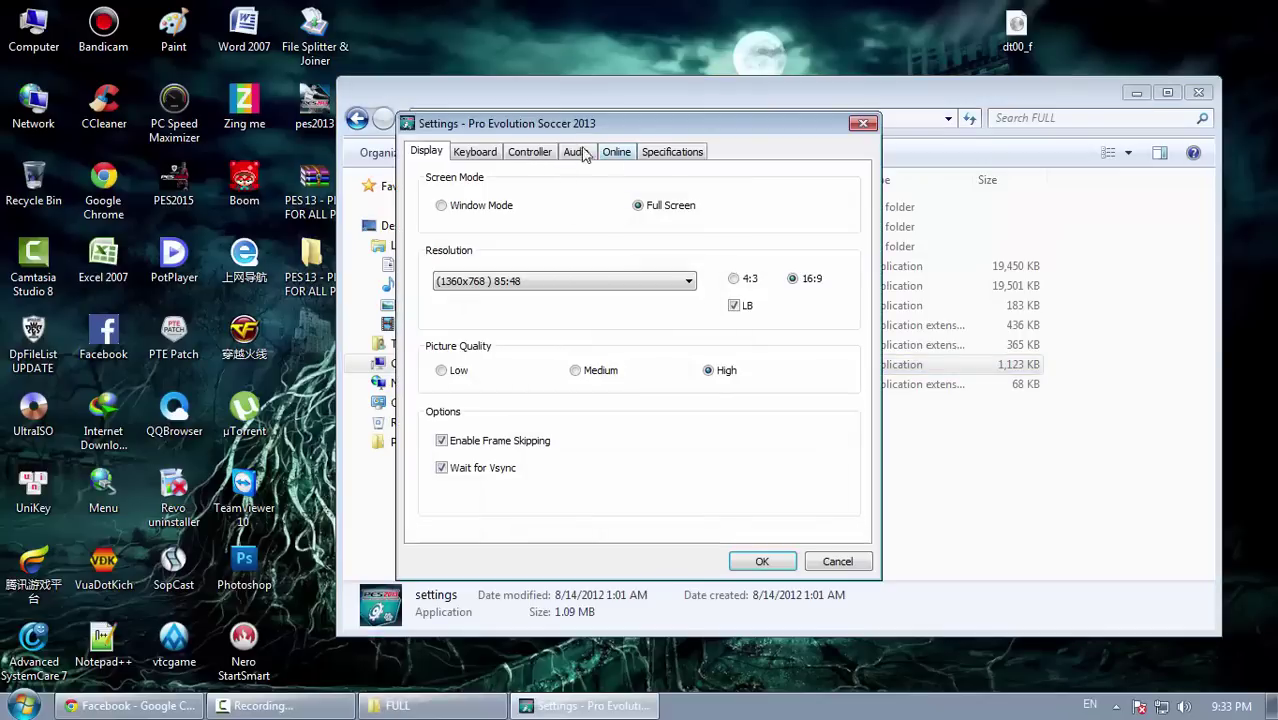
click(539, 151)
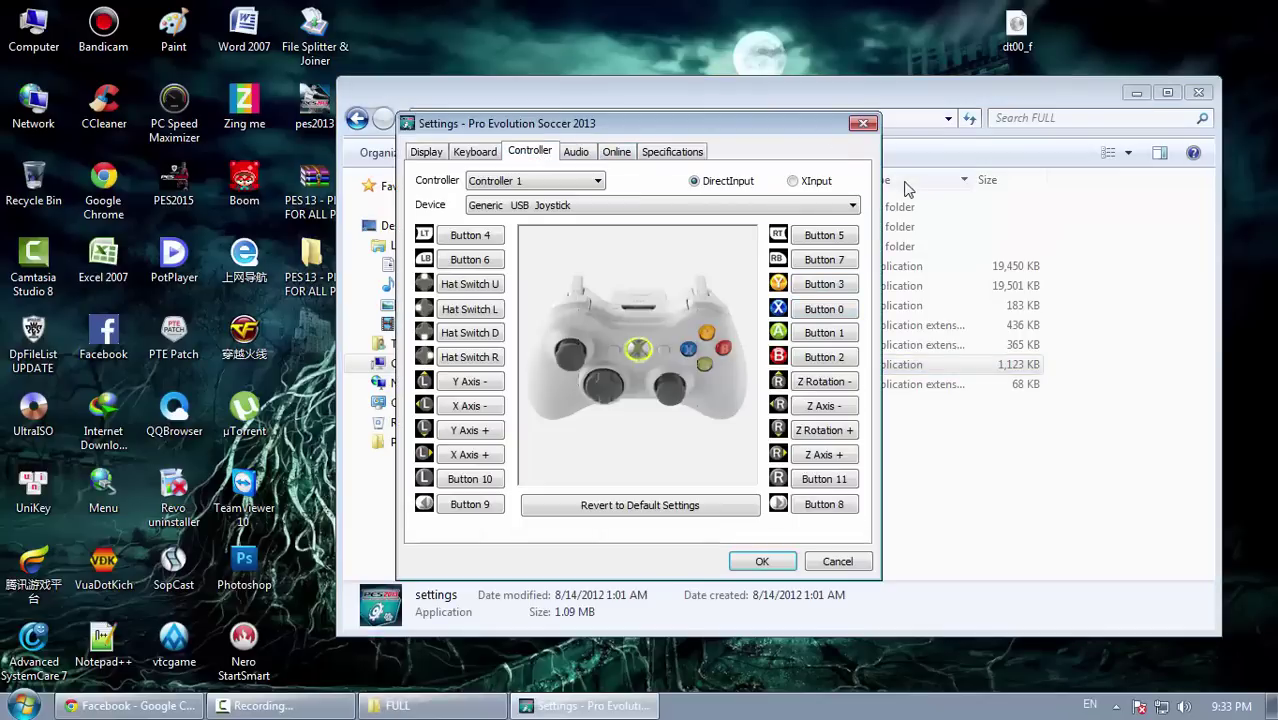
click(868, 124)
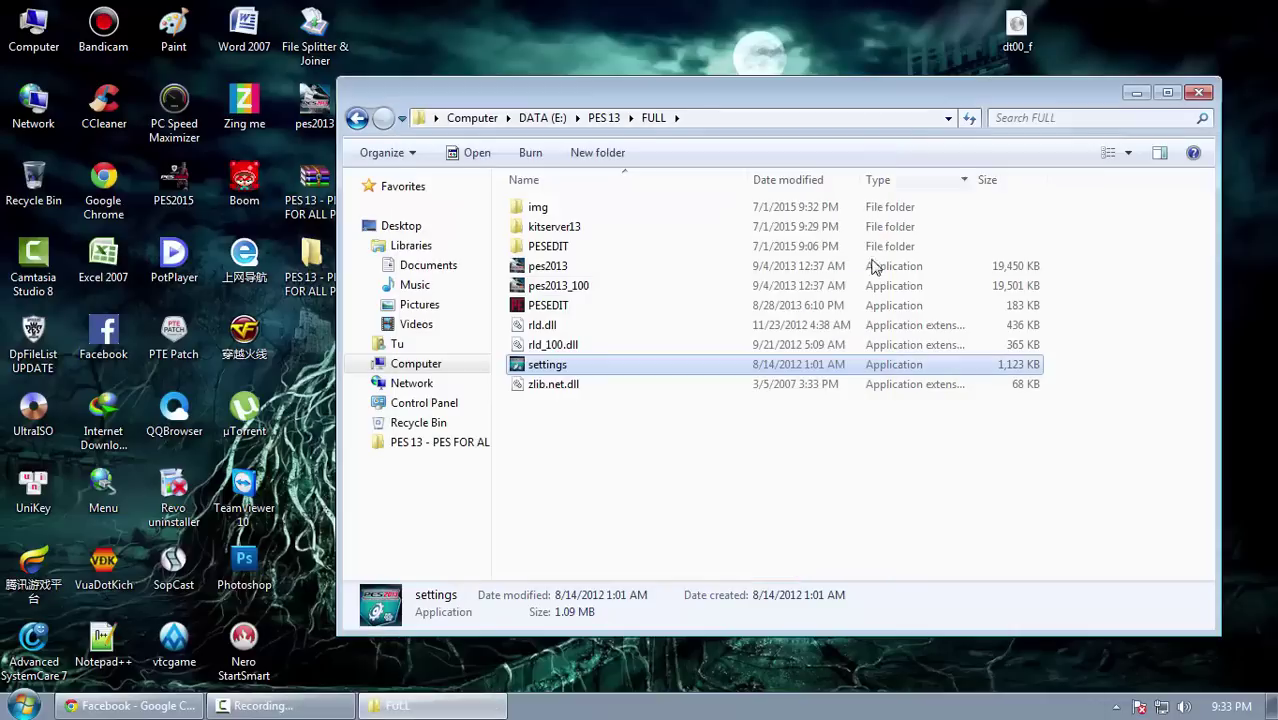
Step: Launch pes2013 from the FULL folder and go past the title screen into a match's team selection with FC Barcelona as home team
click(549, 270)
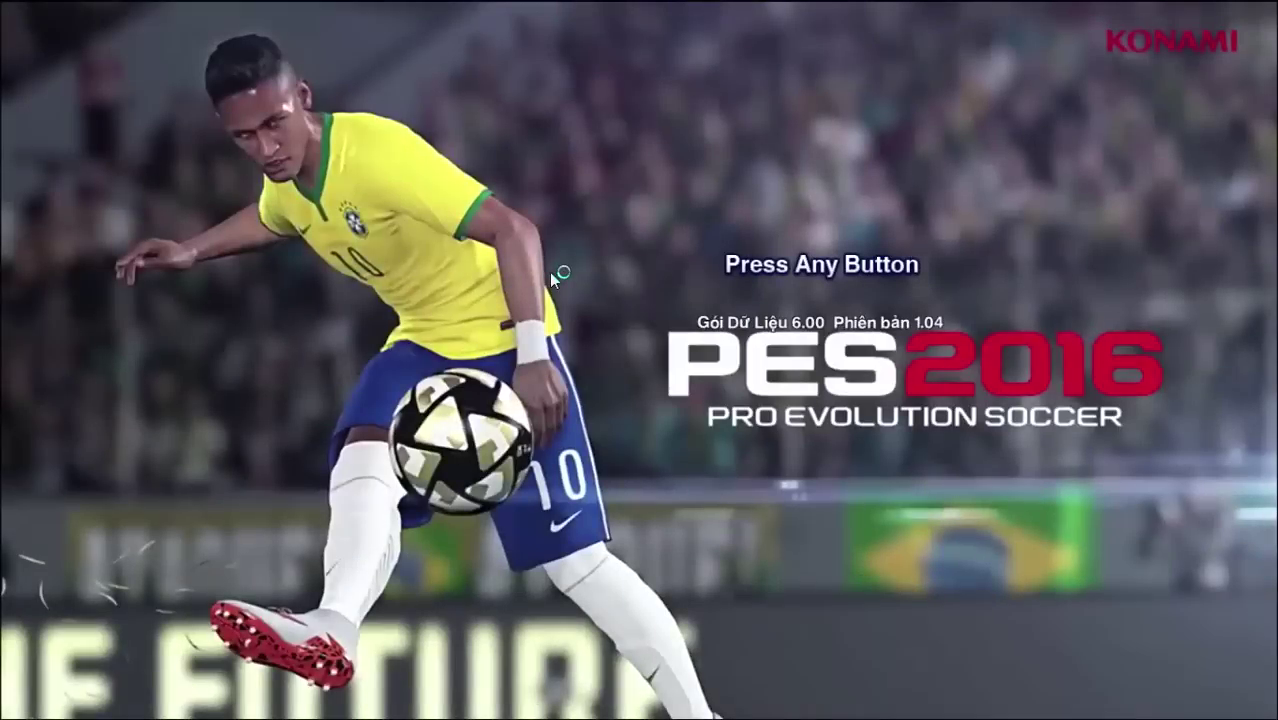
key(Return)
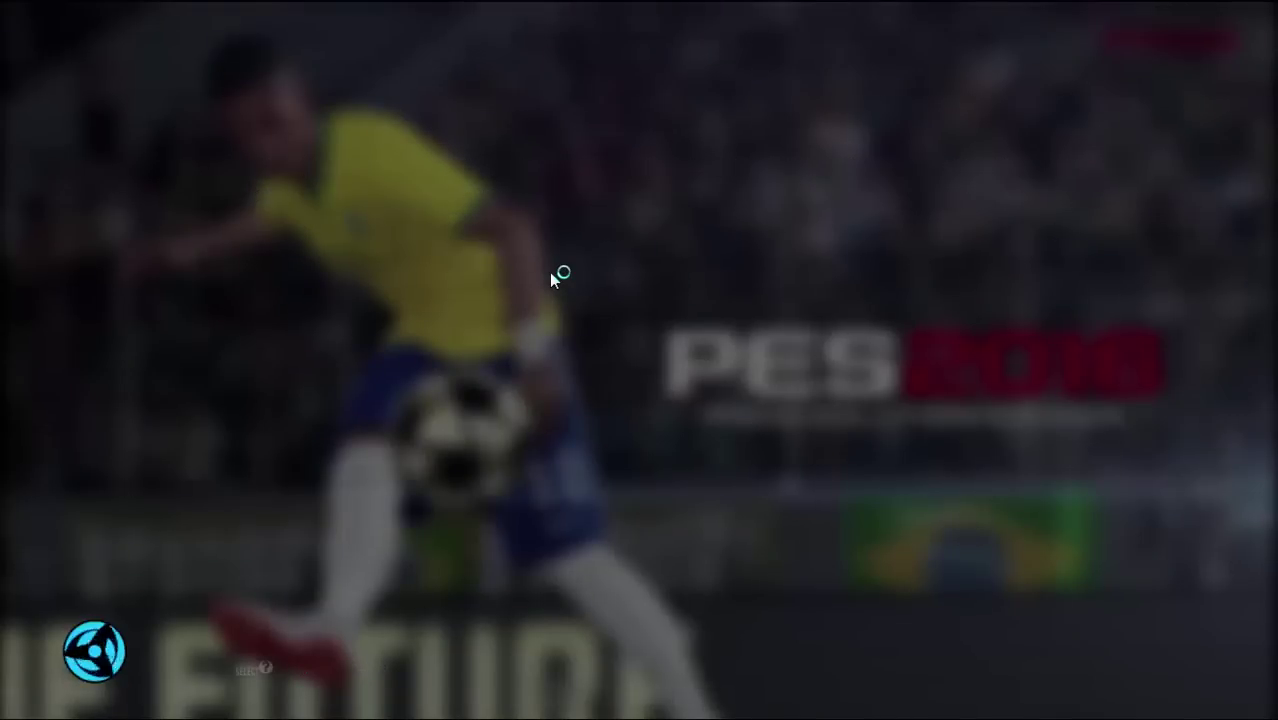
key(Return)
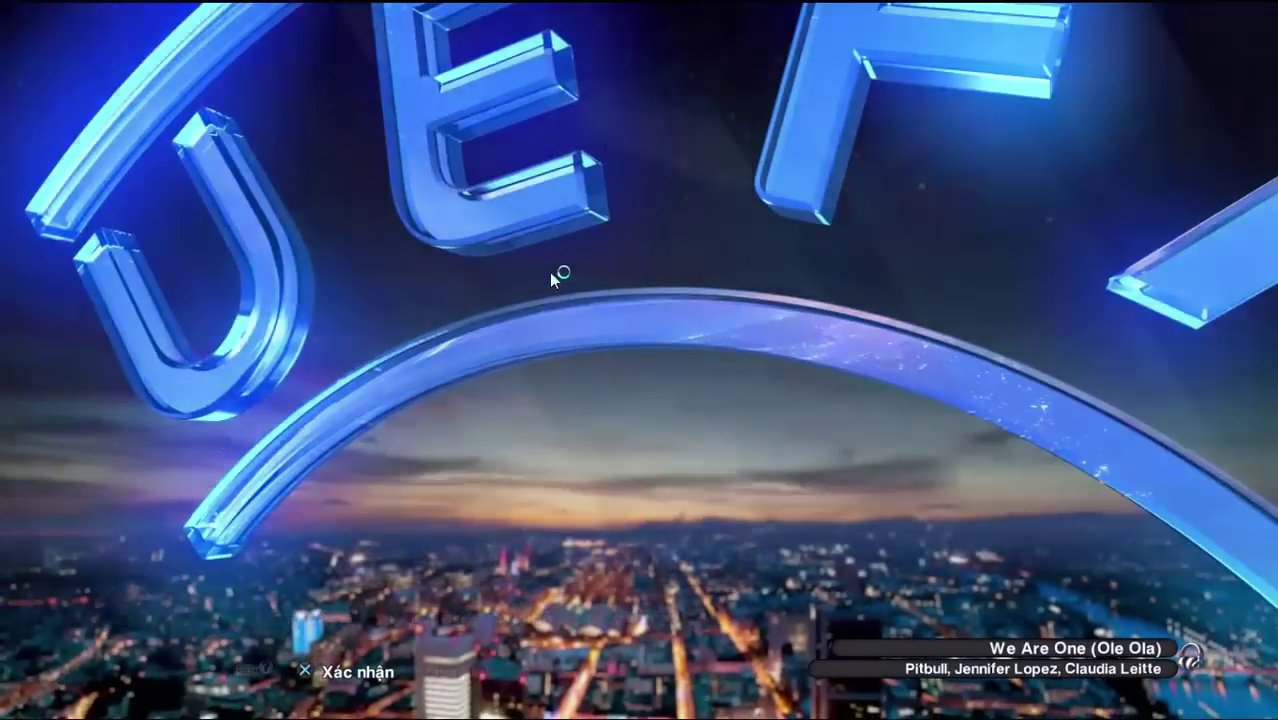
key(Return)
key(Return)
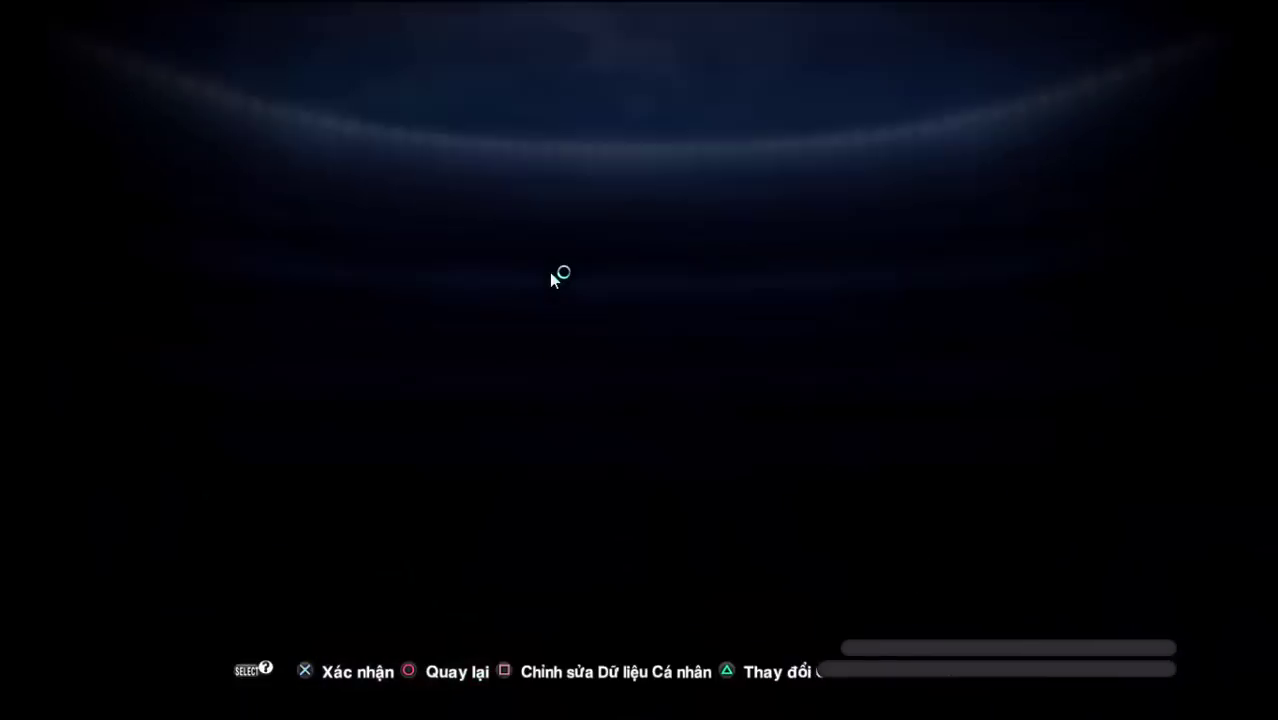
key(Return)
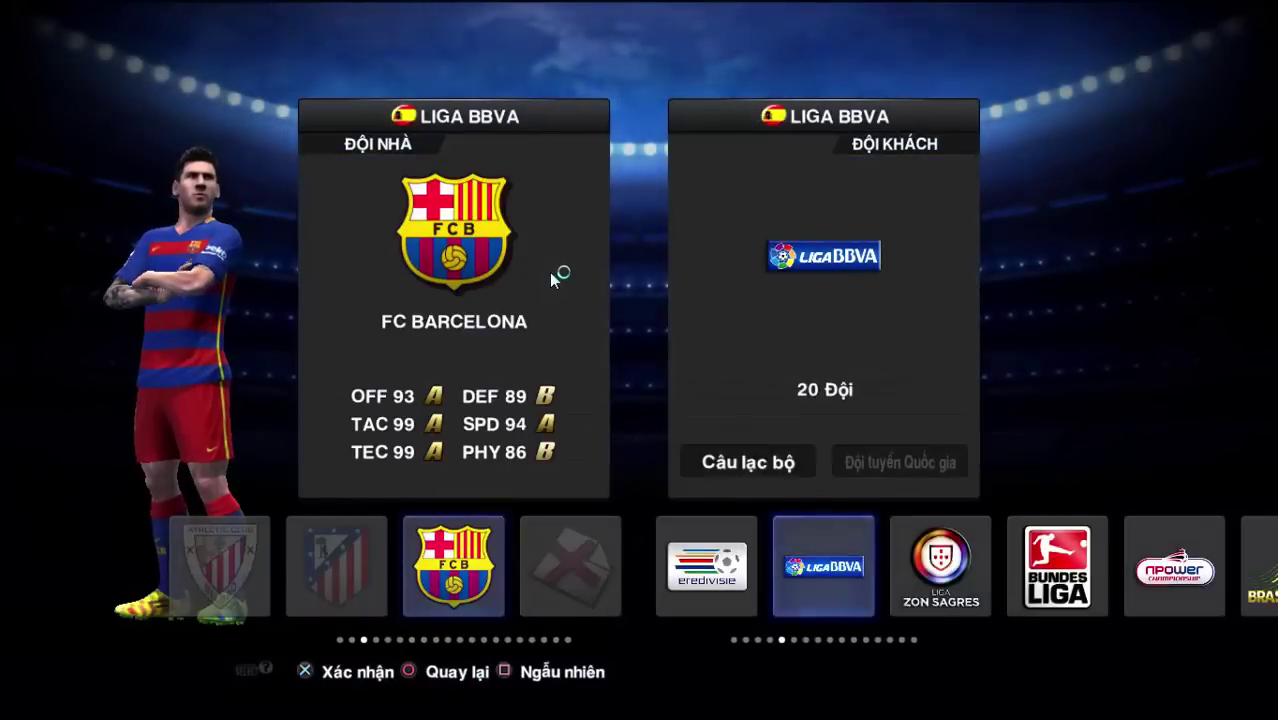
Step: Choose Real Madrid from Liga BBVA as the away team against FC Barcelona
key(Return)
key(Right)
key(Left)
key(Return)
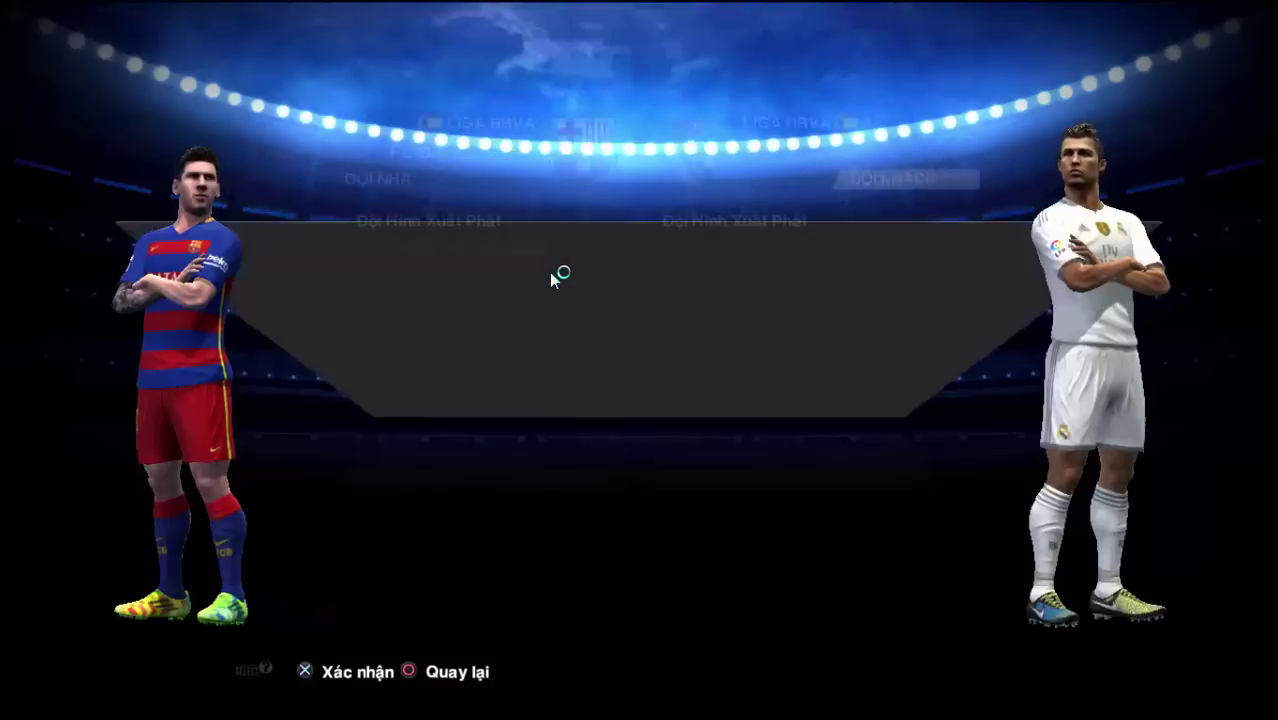
Step: Go through the pre-match screen, start the FC Barcelona v Real Madrid match and play it briefly to test the patch
key(Return)
key(Escape)
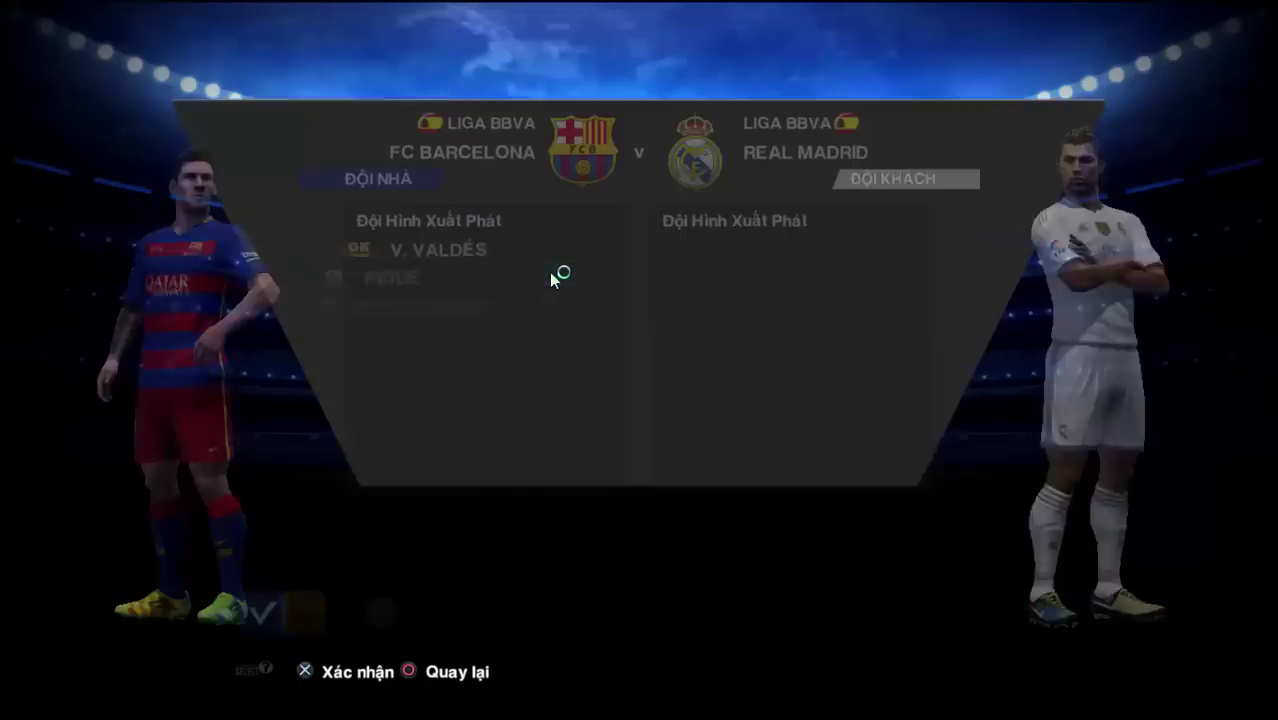
key(Right)
key(Return)
key(Escape)
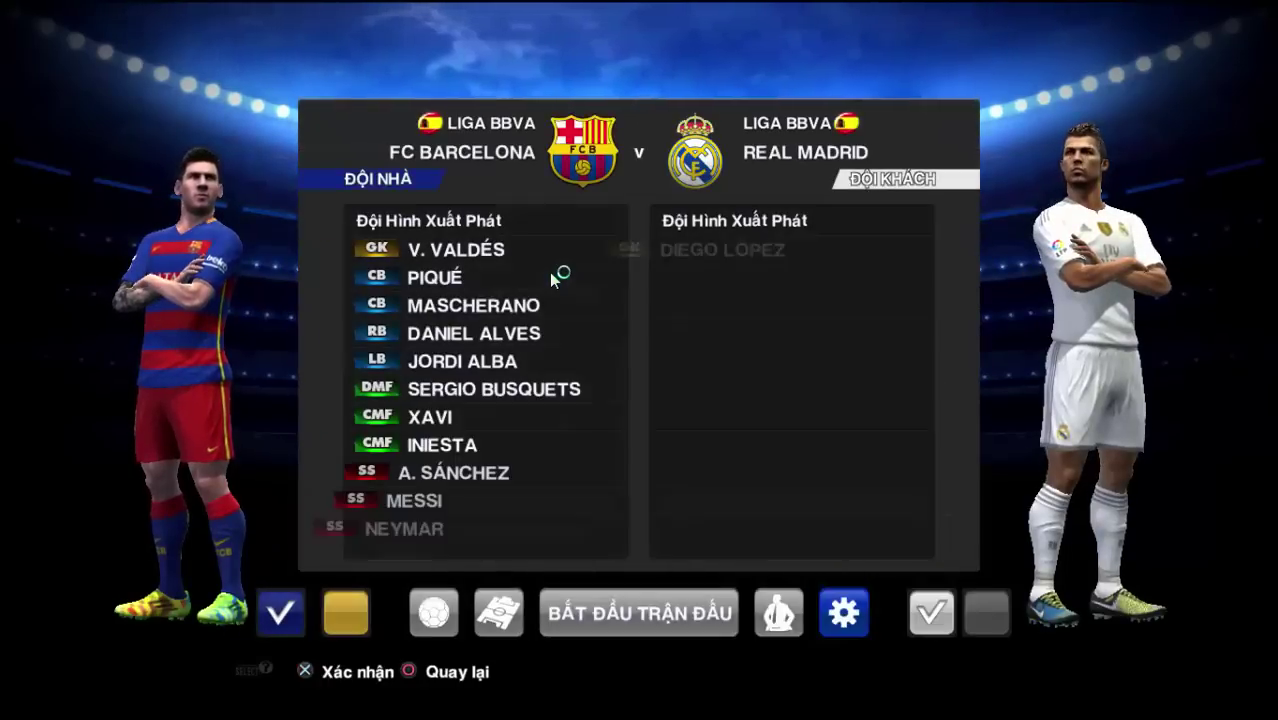
key(Left)
key(Return)
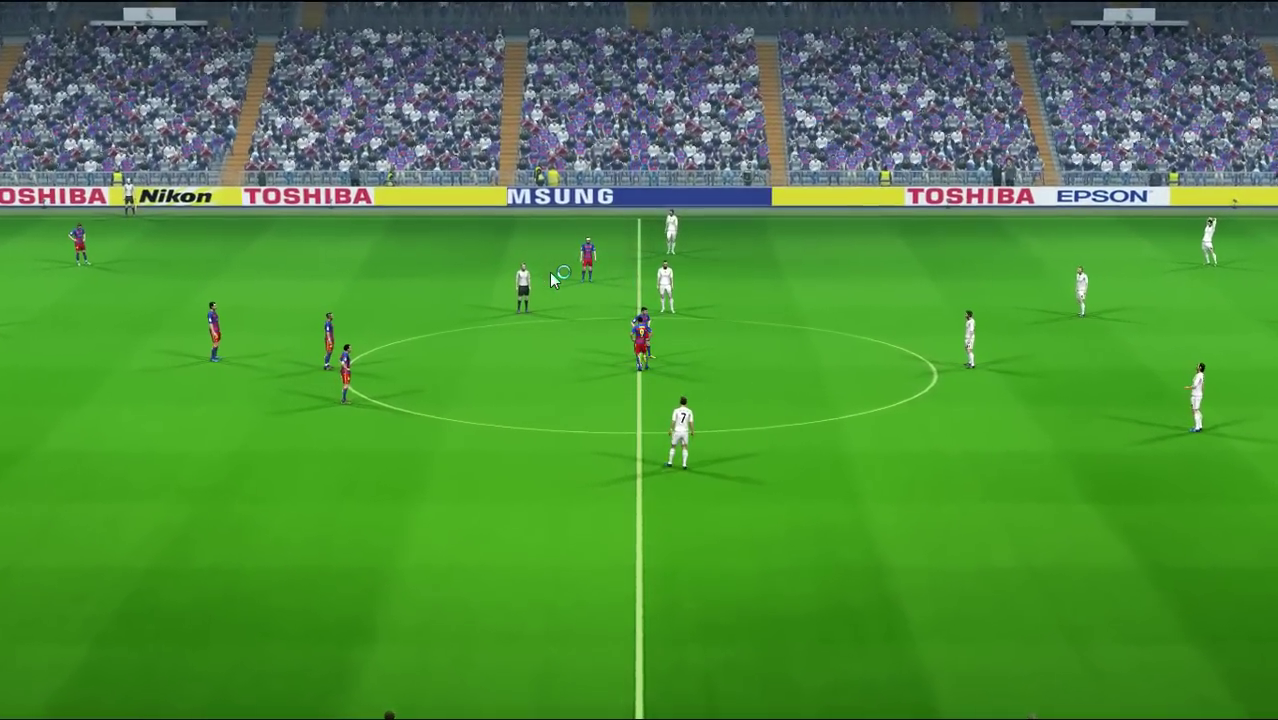
key(a)
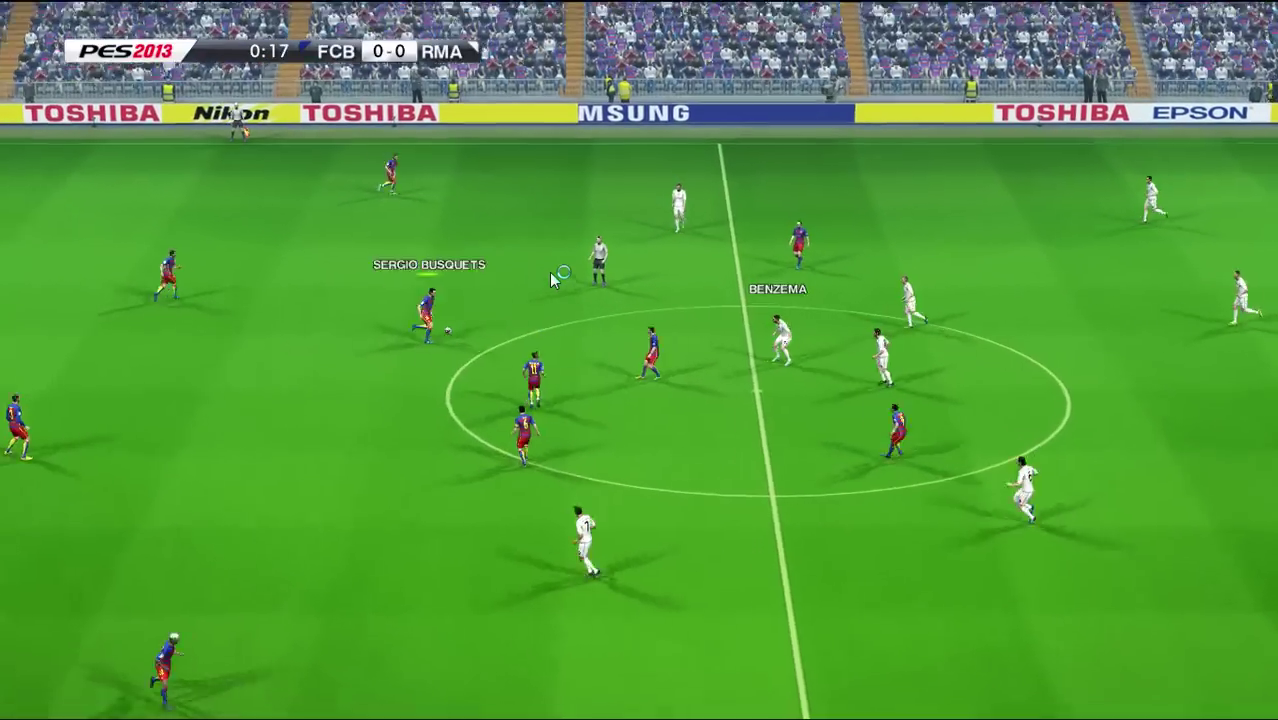
key(a)
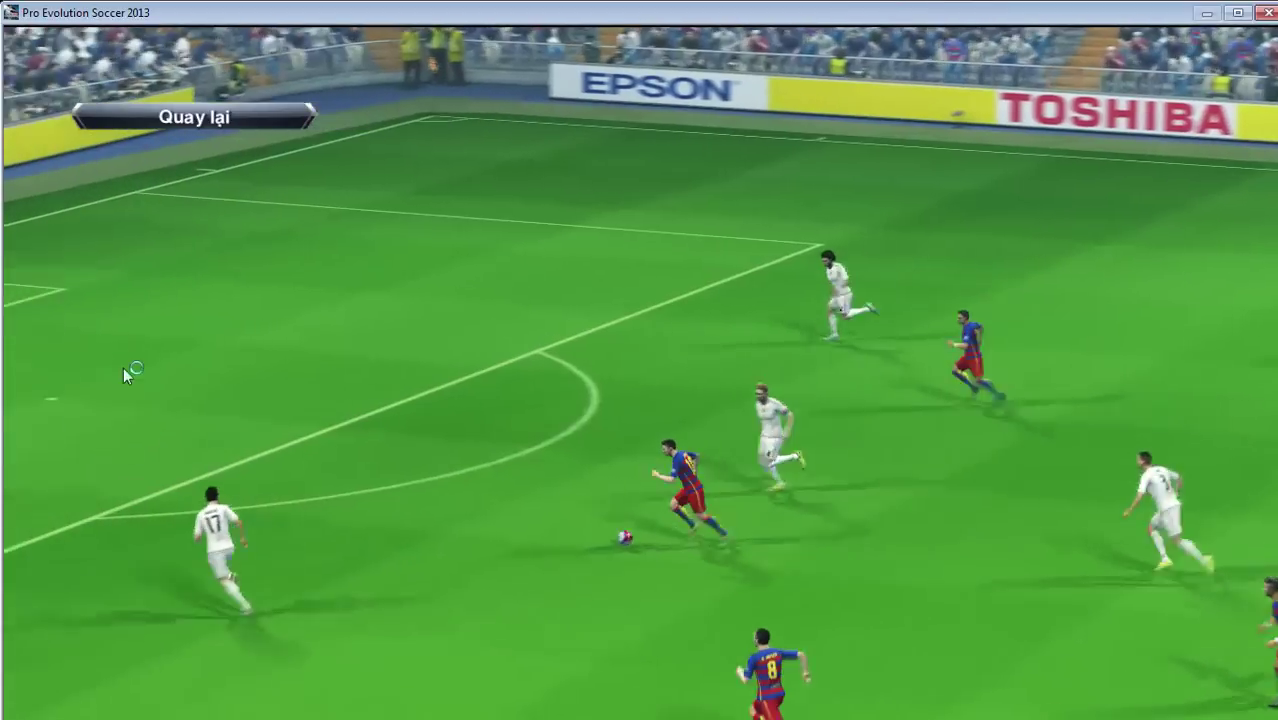
Step: Quit the game in the middle of the match and close the FULL folder window
key(alt+F4)
click(628, 418)
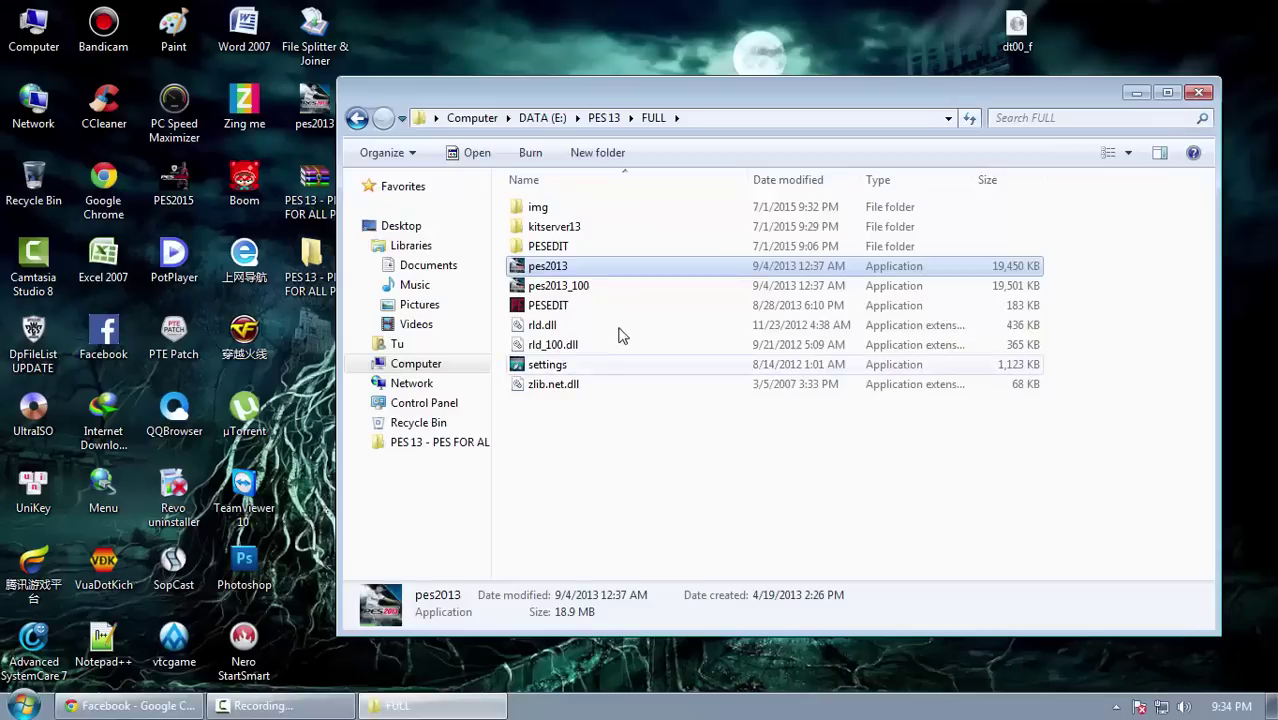
click(1199, 93)
right_click(493, 317)
click(540, 367)
right_click(467, 247)
click(553, 301)
right_click(545, 298)
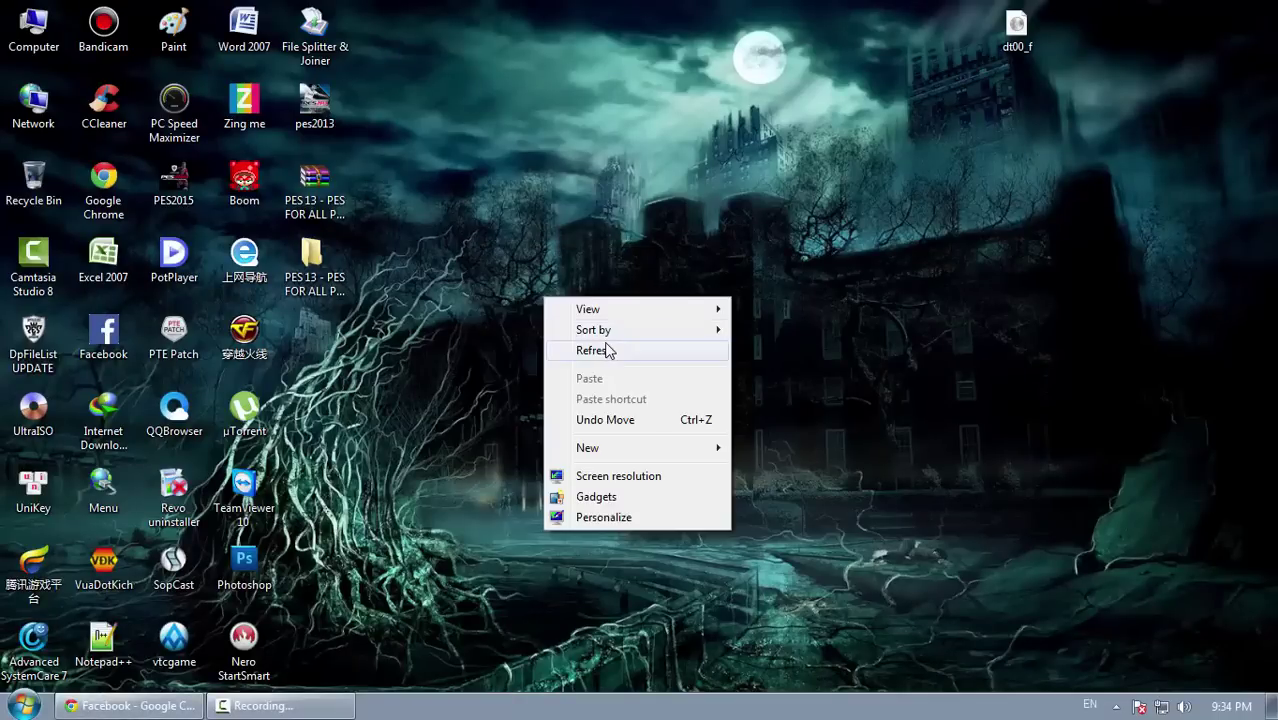
click(607, 350)
right_click(453, 246)
click(525, 300)
right_click(468, 212)
click(505, 265)
right_click(455, 223)
click(490, 277)
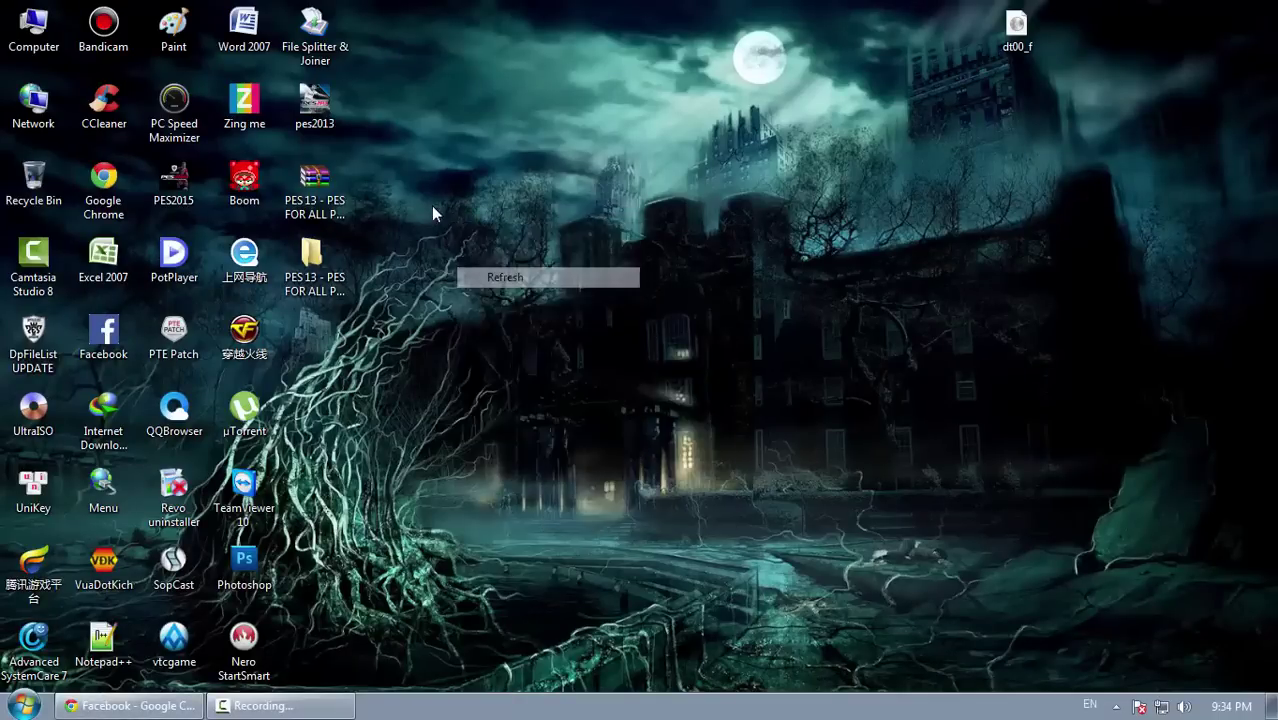
right_click(433, 213)
click(510, 262)
Step: Copy the Pro Evolution Soccer 2013 folder from KONAMI in the desktop folder PES 13 - PES FOR ALL PATCH SEASON 15-16
double_click(340, 268)
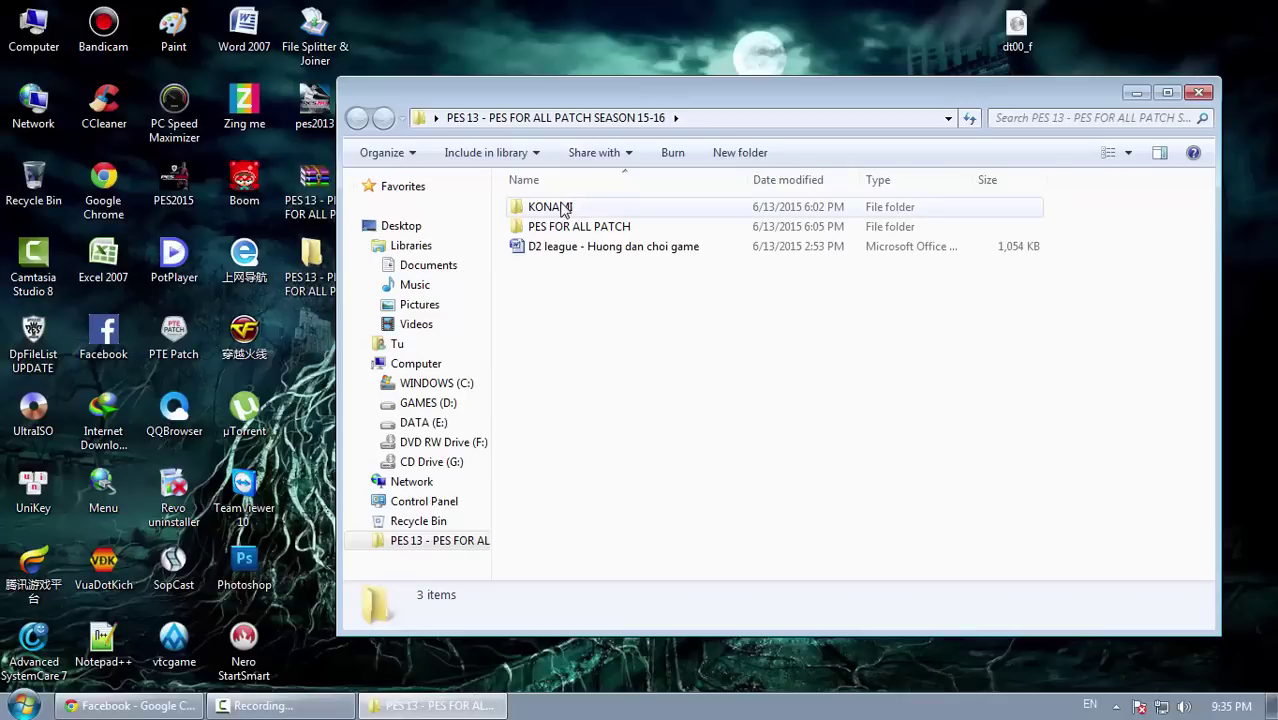
double_click(527, 211)
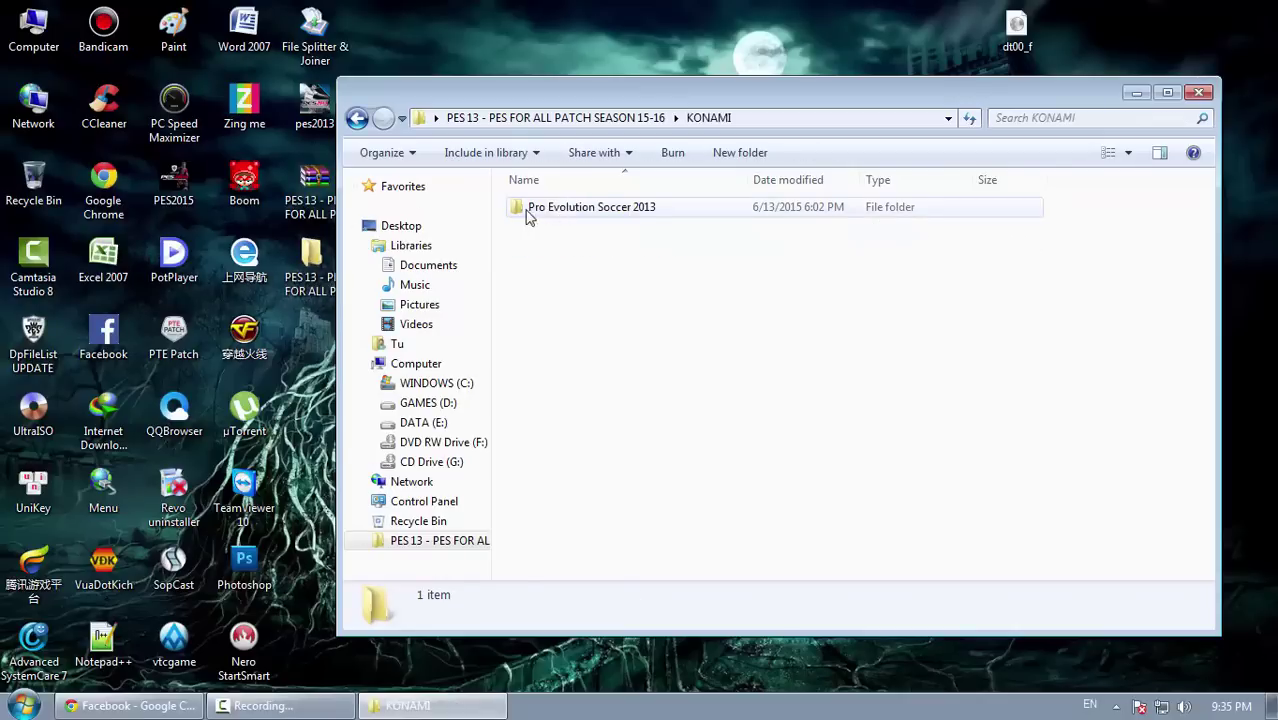
right_click(600, 217)
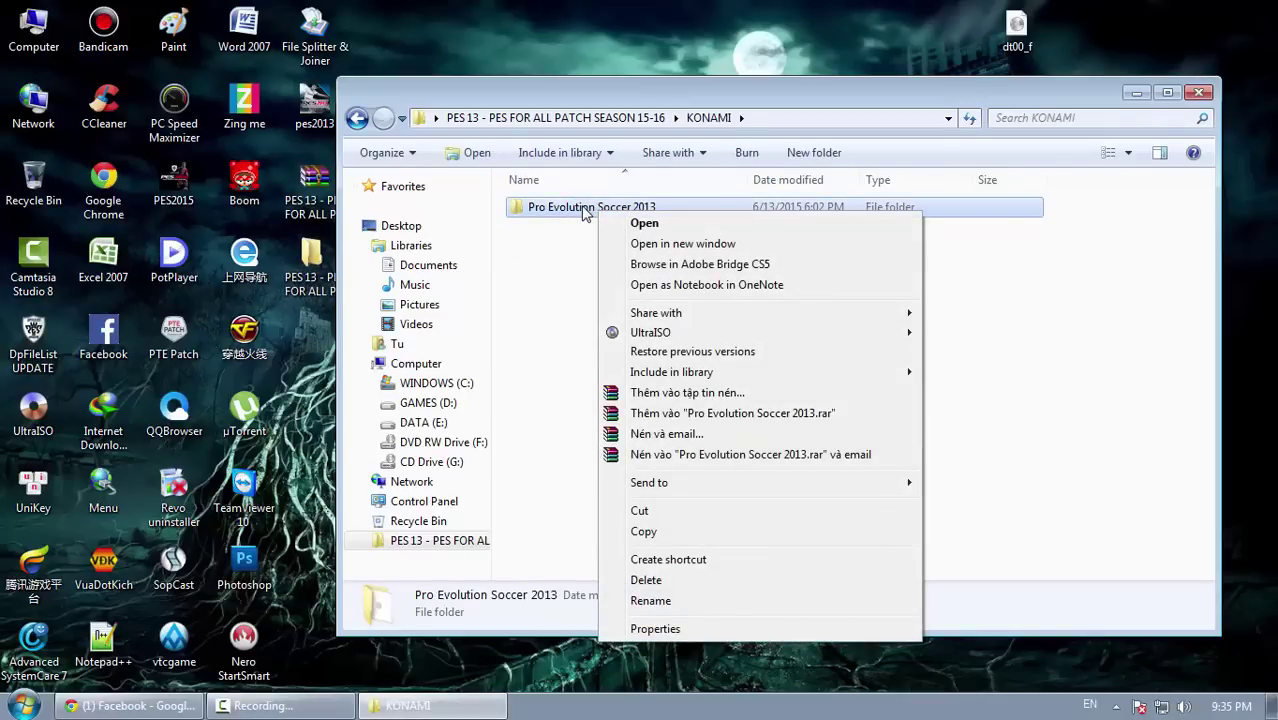
click(660, 532)
right_click(660, 527)
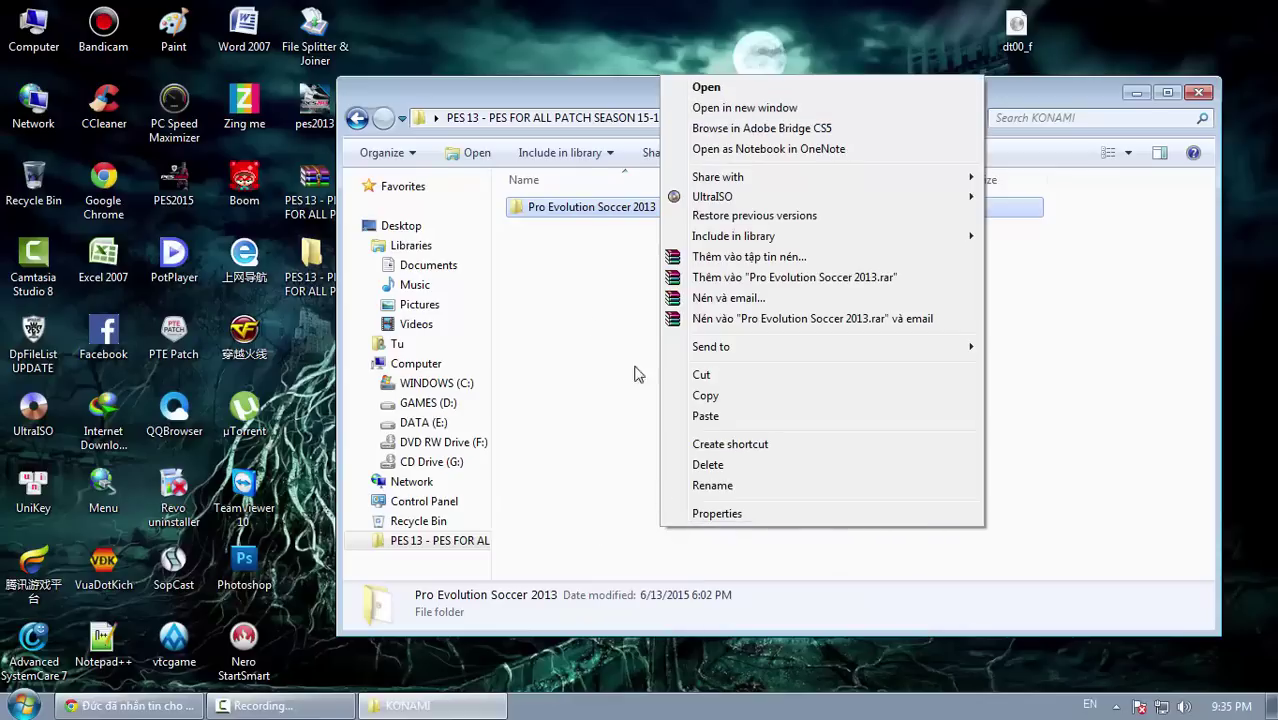
right_click(562, 210)
click(633, 536)
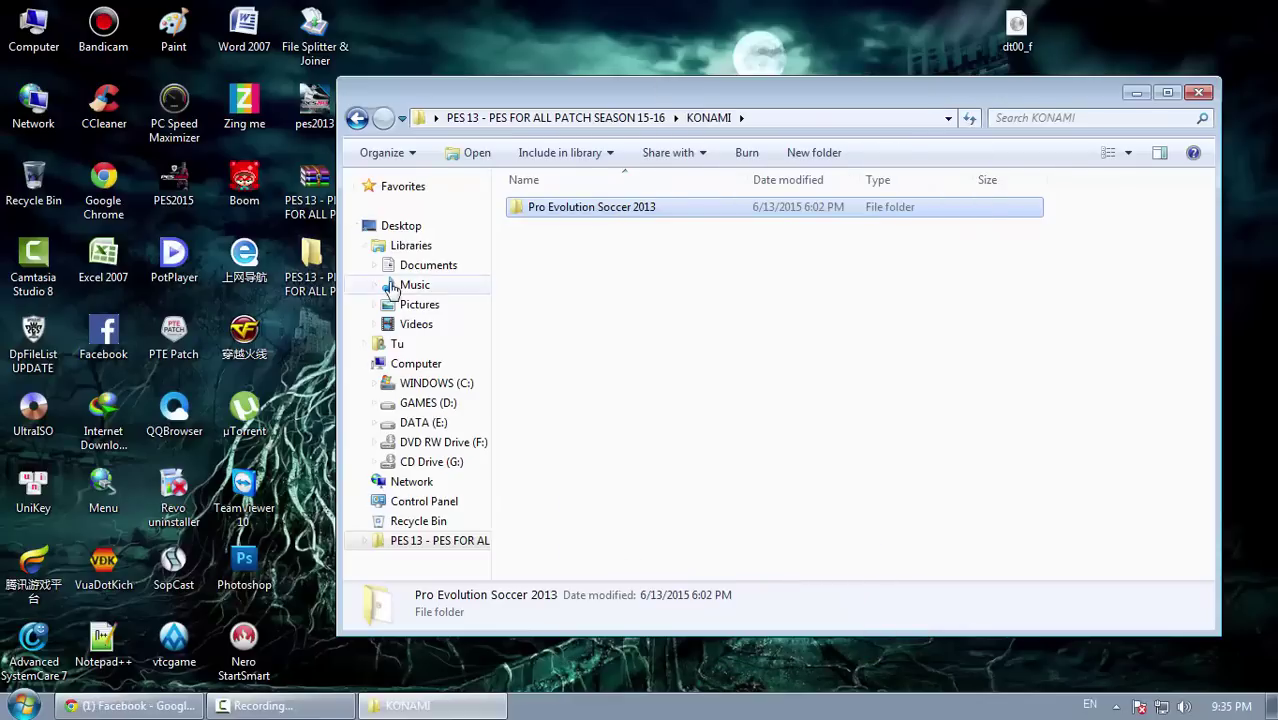
Step: Delete the existing Pro Evolution Soccer 2013 folder from KONAMI in the Documents library
click(428, 265)
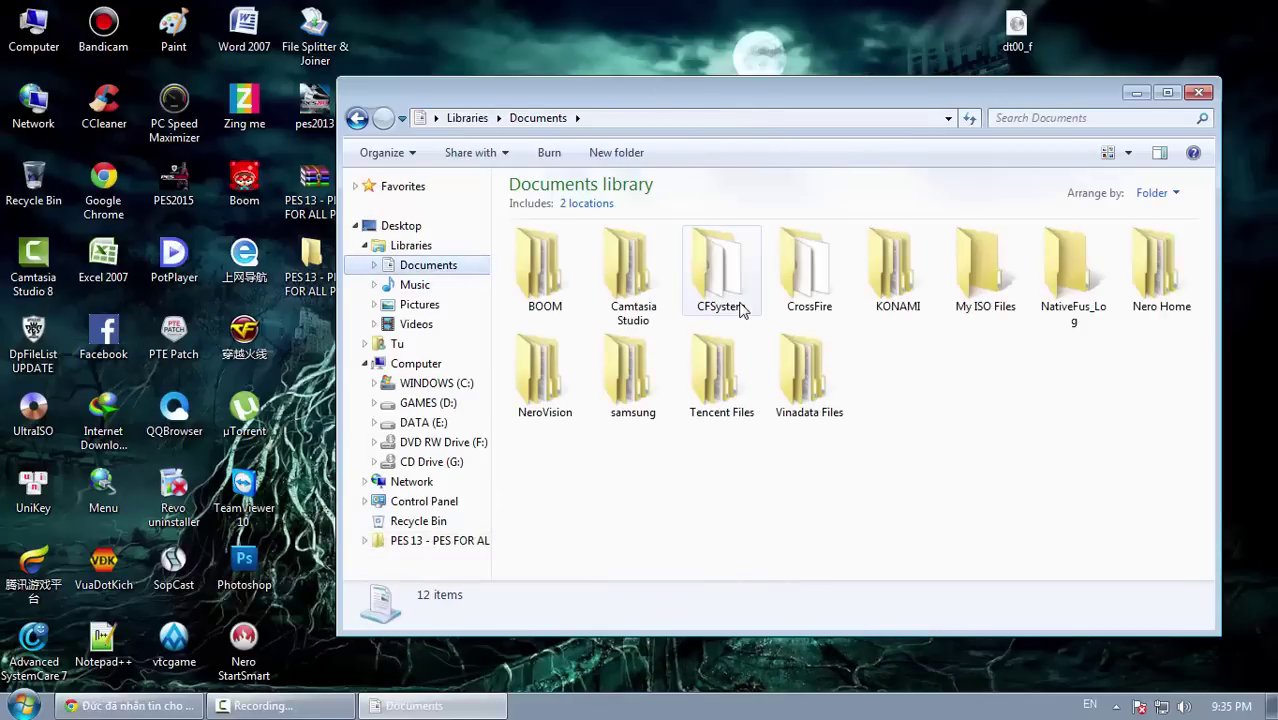
double_click(891, 293)
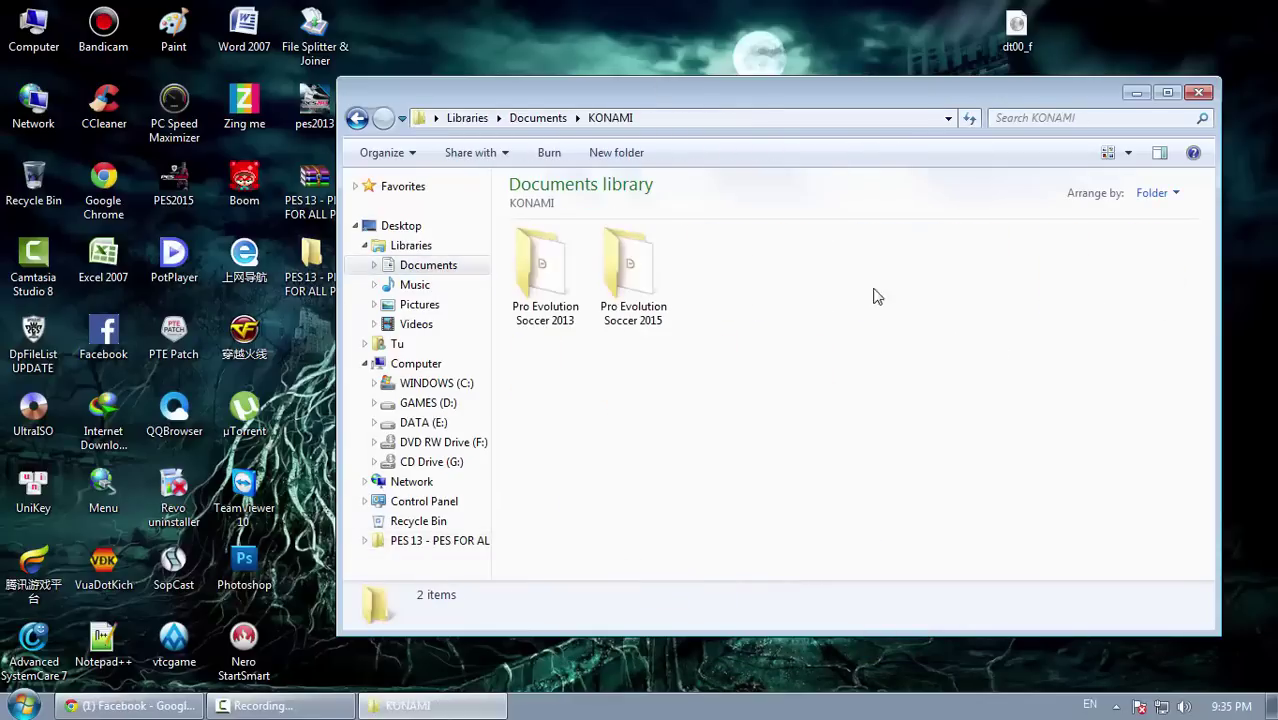
click(541, 326)
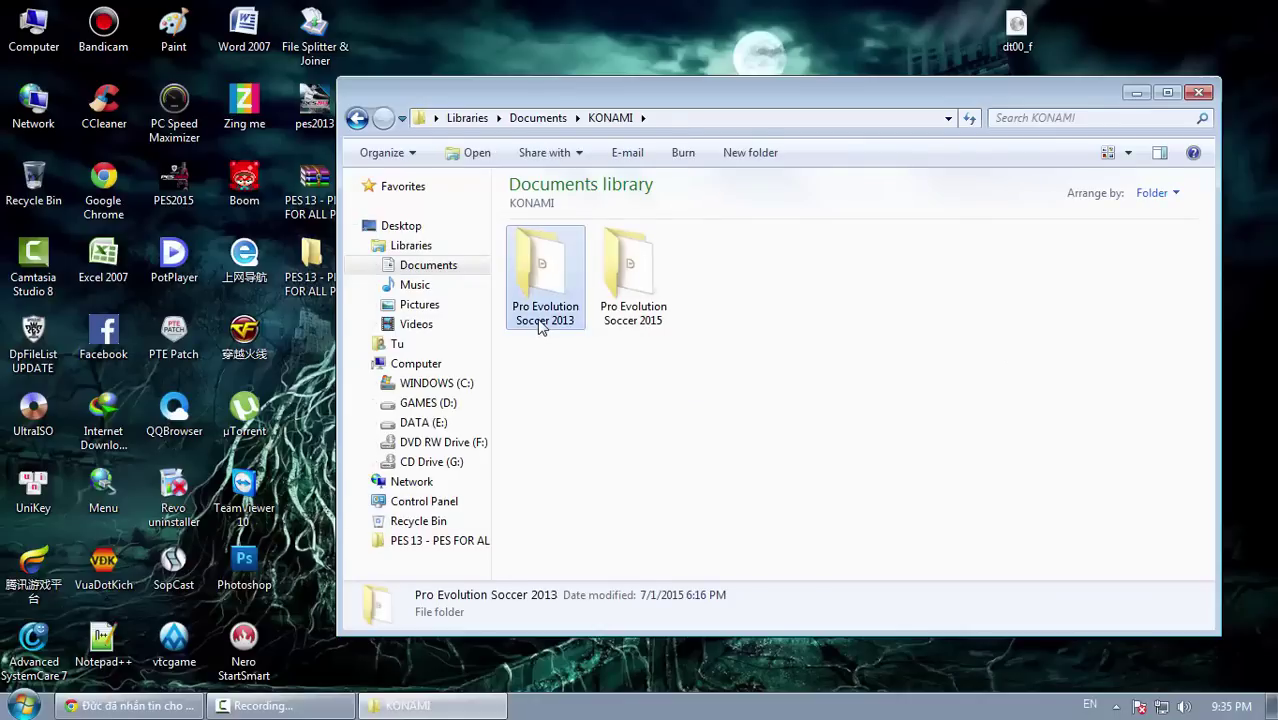
click(545, 342)
click(536, 288)
key(shift+Delete)
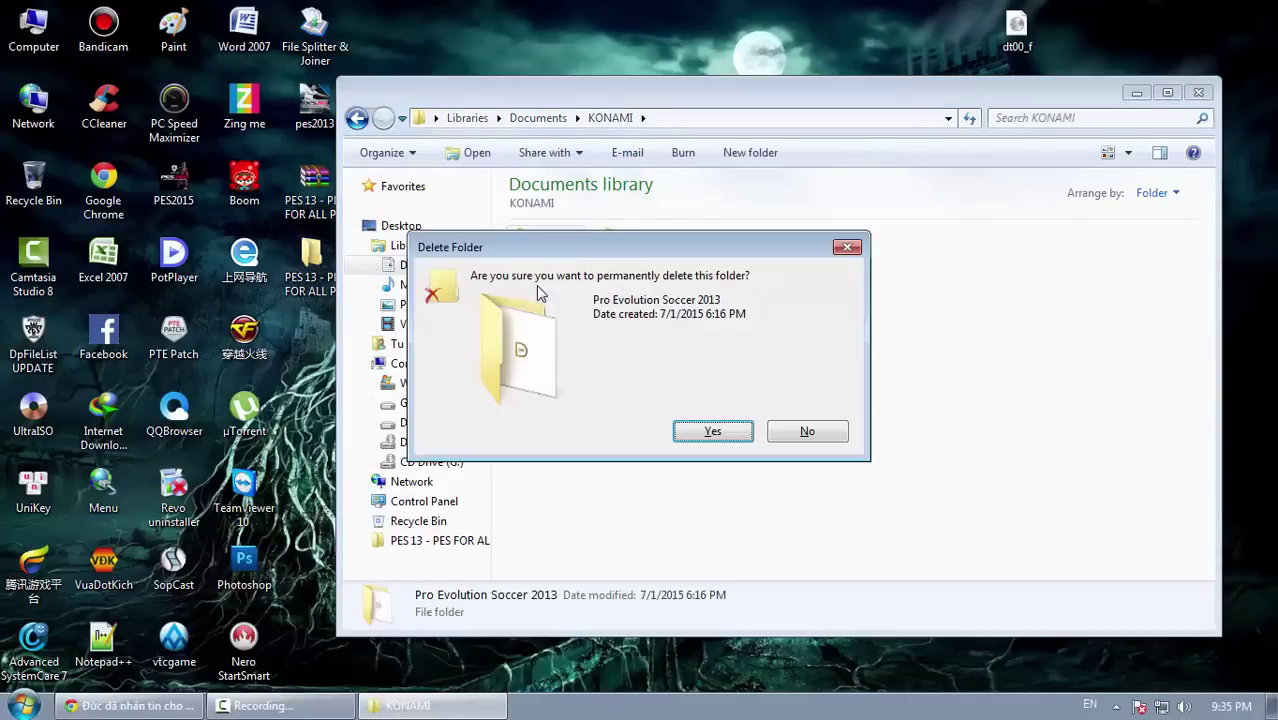
key(Escape)
key(Delete)
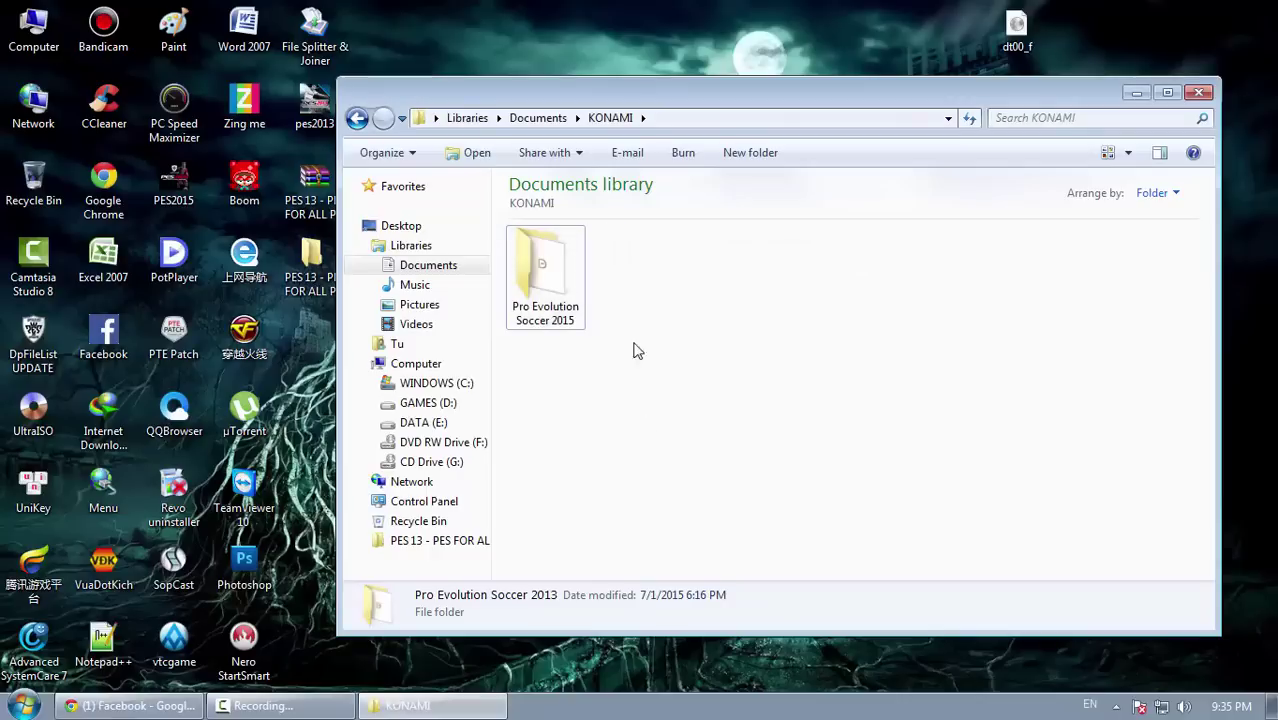
Step: Paste the copied Pro Evolution Soccer 2013 folder into KONAMI in the Documents library and close the folder window
right_click(665, 305)
click(712, 434)
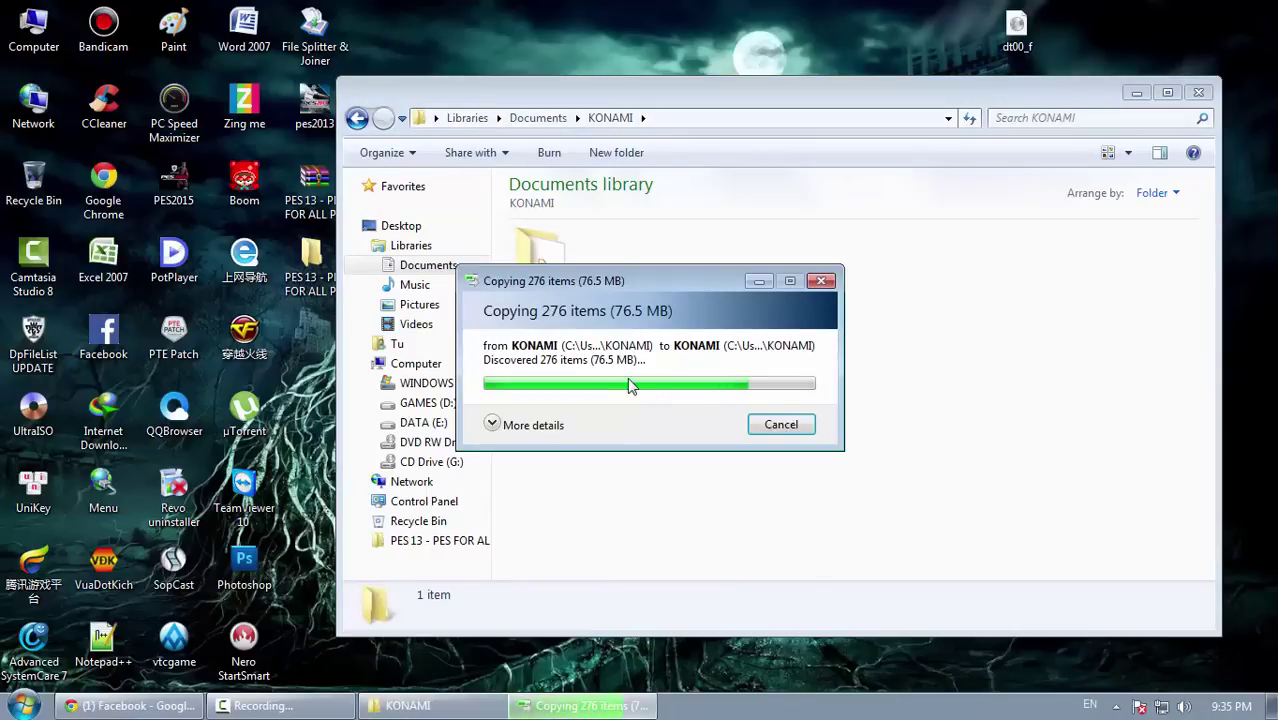
click(843, 352)
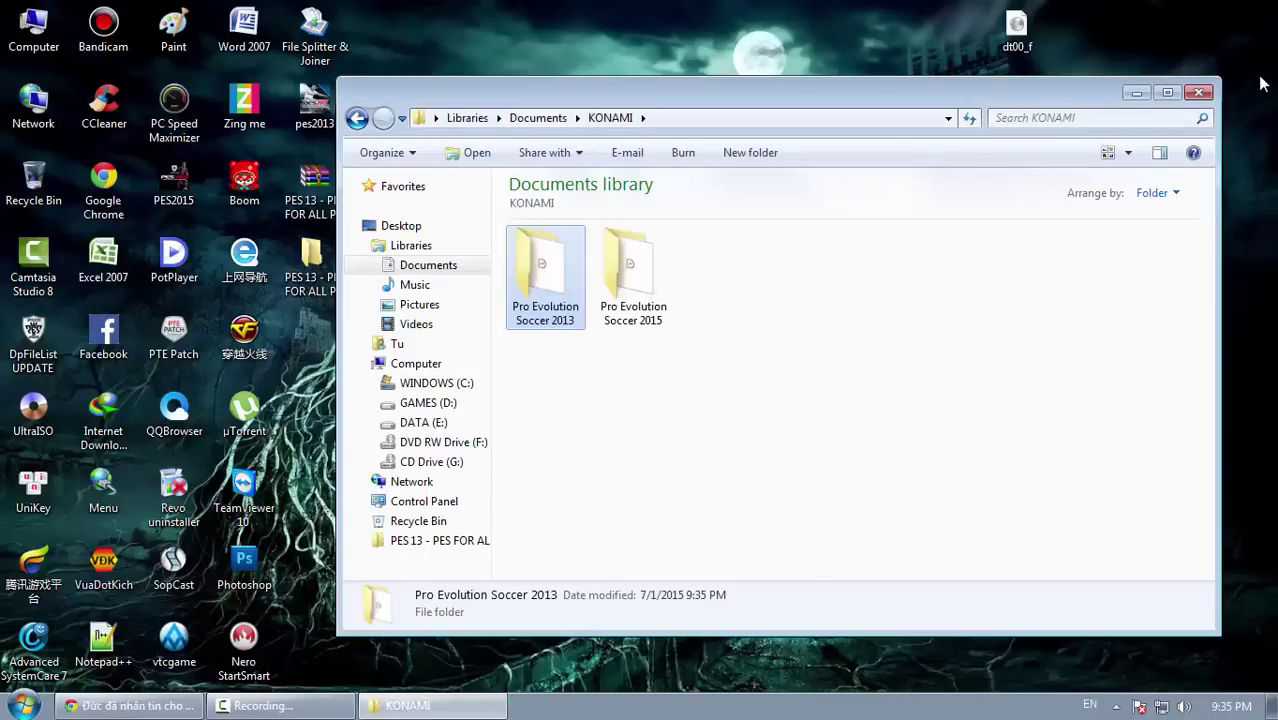
click(1199, 93)
right_click(622, 229)
click(705, 294)
right_click(566, 236)
click(640, 289)
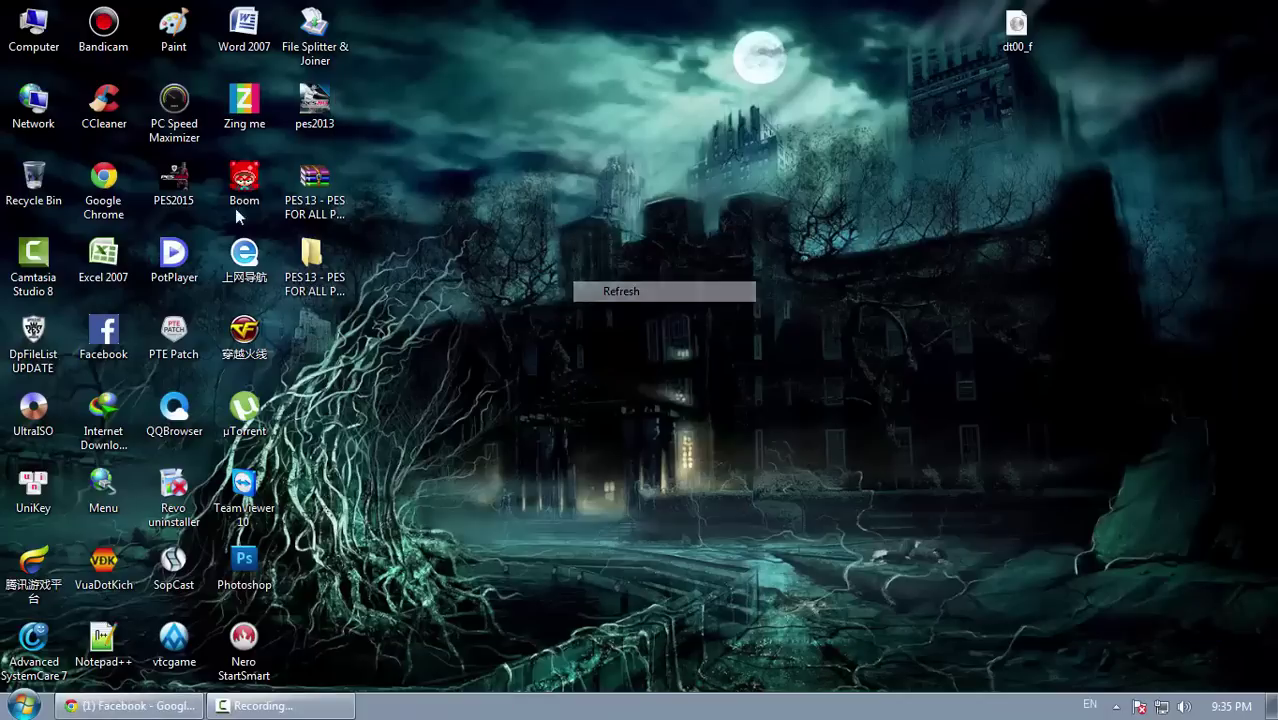
right_click(232, 205)
click(334, 266)
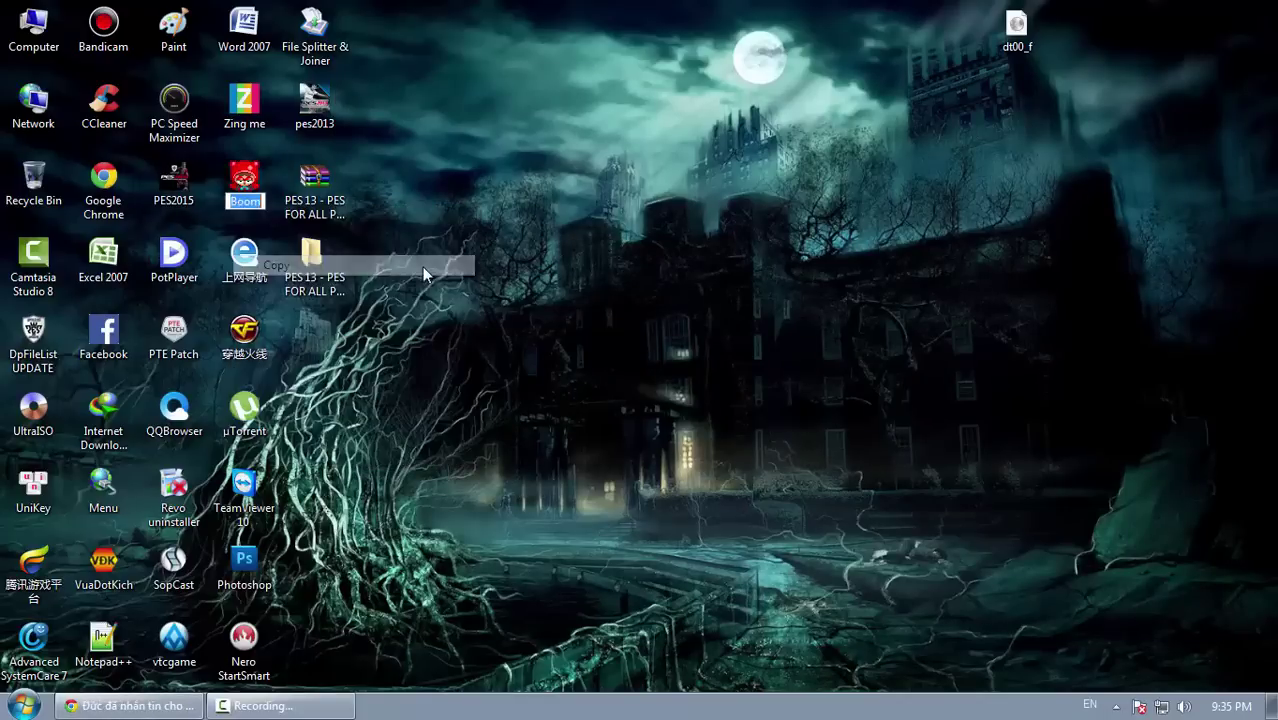
right_click(422, 267)
click(537, 314)
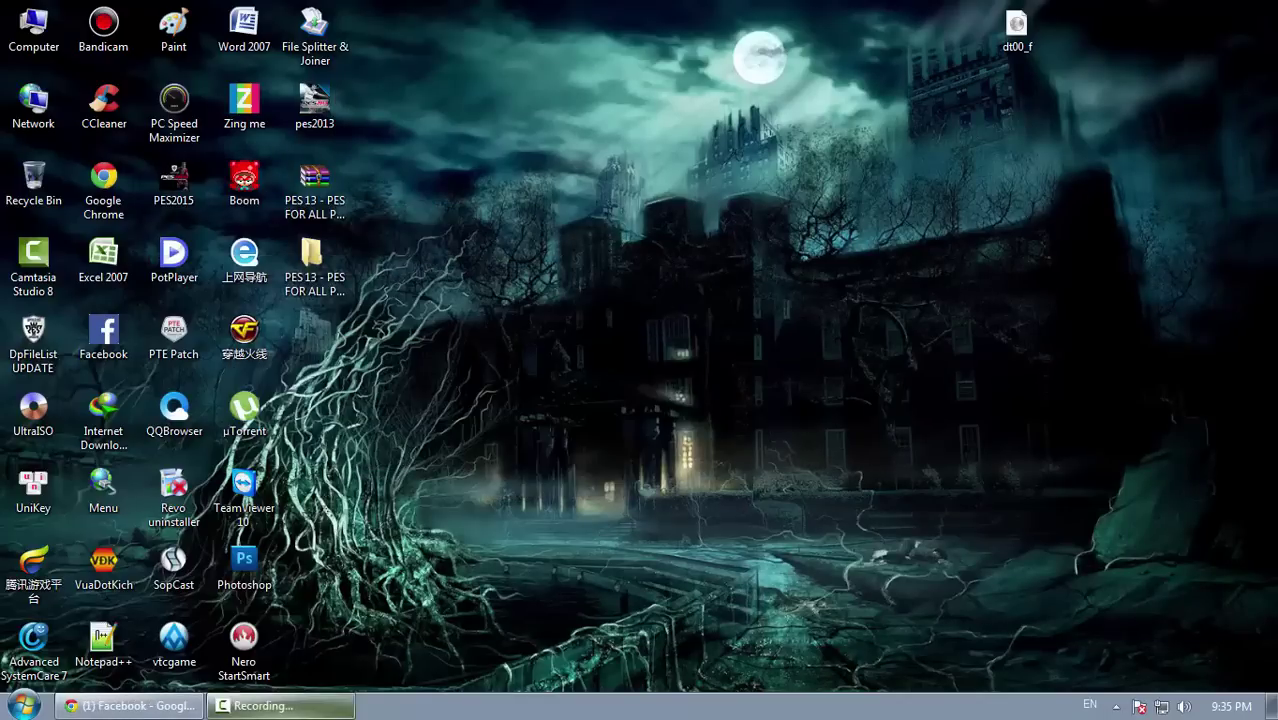